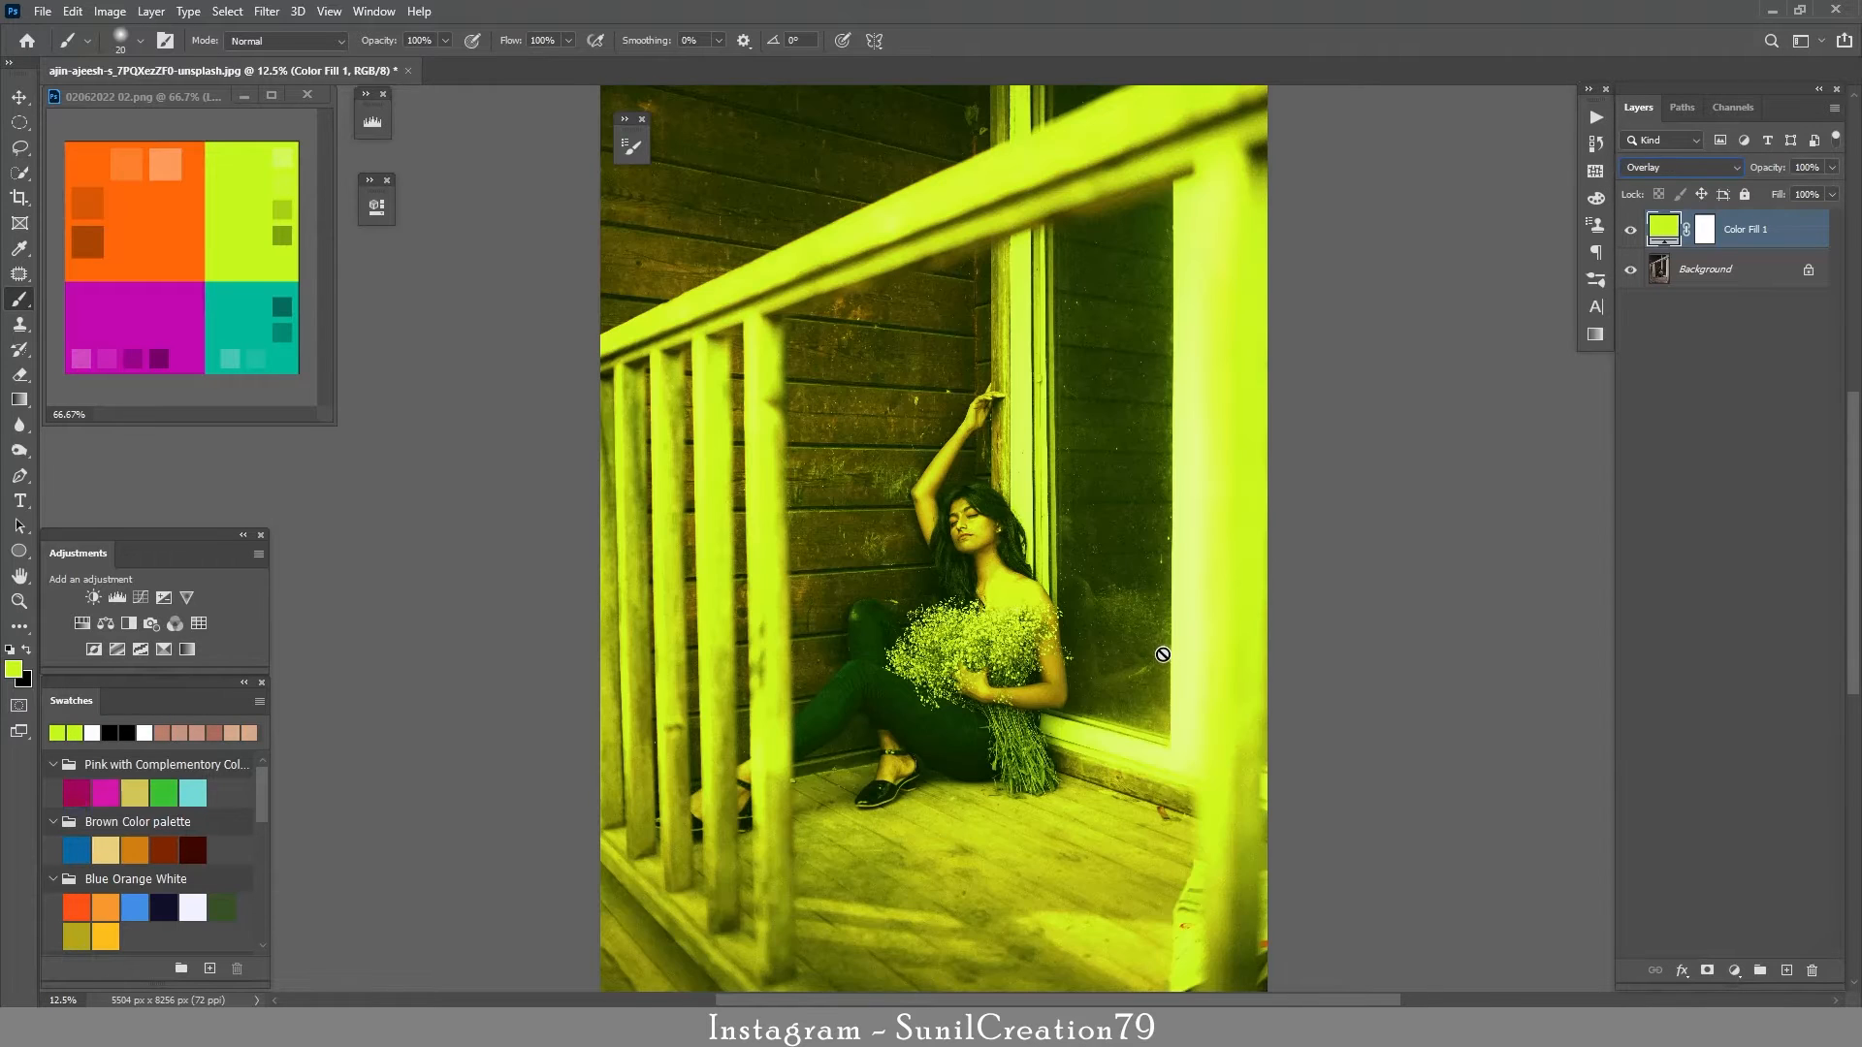
- Invert the lime Color Fill 1 layer mask and paint the color back onto the bouquet's stems at 50% flow
{"action": "left_click", "coordinate": [1704, 242]}
{"action": "key", "text": "ctrl+i"}
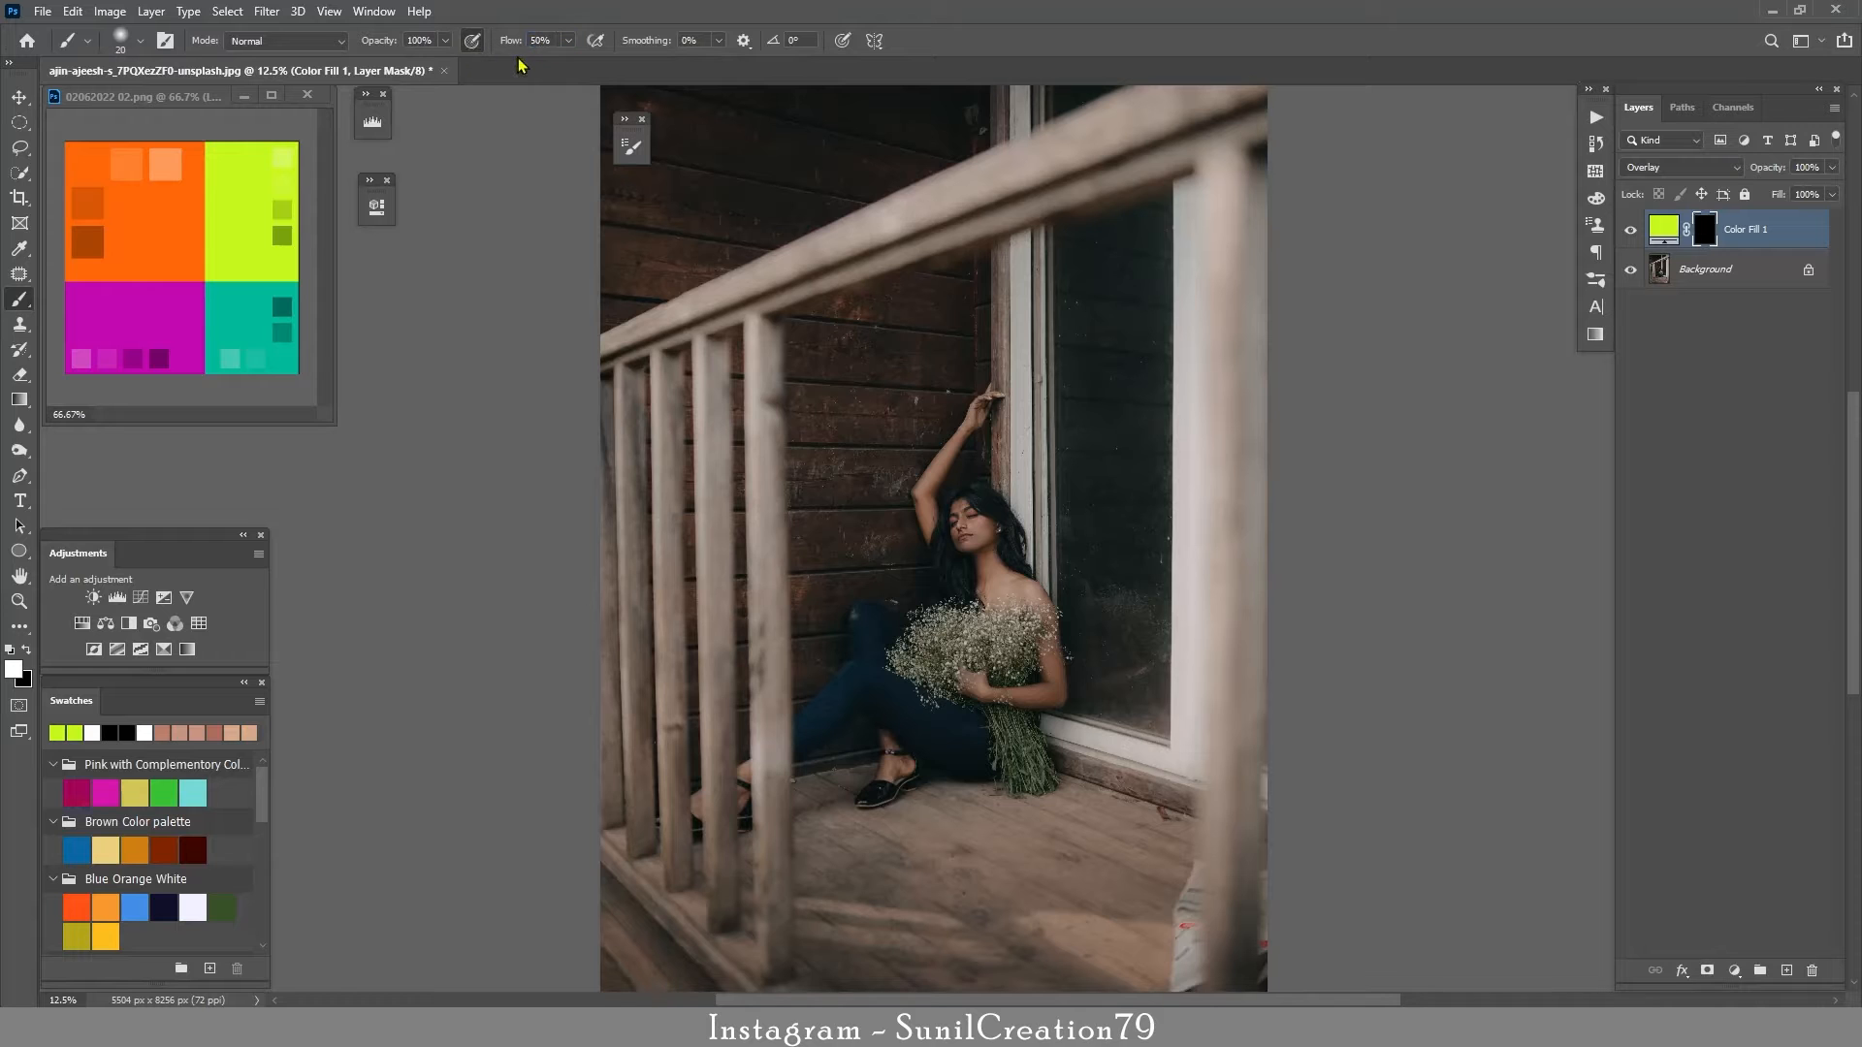
{"action": "key", "text": "ctrl+space"}
{"action": "left_click_drag", "start_coordinate": [974, 663], "coordinate": [885, 527]}
{"action": "key", "text": "space"}
{"action": "key", "text": "ctrl+space"}
{"action": "mouse_move", "coordinate": [969, 741]}
{"action": "left_mouse_down"}
{"action": "mouse_move", "coordinate": [1010, 753]}
{"action": "mouse_move", "coordinate": [990, 769]}
{"action": "mouse_move", "coordinate": [925, 701]}
{"action": "mouse_move", "coordinate": [918, 762]}
{"action": "mouse_move", "coordinate": [898, 759]}
{"action": "mouse_move", "coordinate": [834, 697]}
{"action": "mouse_move", "coordinate": [865, 801]}
{"action": "mouse_move", "coordinate": [911, 780]}
{"action": "mouse_move", "coordinate": [963, 881]}
{"action": "mouse_move", "coordinate": [1023, 850]}
{"action": "mouse_move", "coordinate": [1028, 909]}
{"action": "mouse_move", "coordinate": [1021, 858]}
{"action": "mouse_move", "coordinate": [1050, 870]}
{"action": "mouse_move", "coordinate": [1024, 948]}
{"action": "mouse_move", "coordinate": [979, 947]}
{"action": "mouse_move", "coordinate": [906, 871]}
{"action": "mouse_move", "coordinate": [875, 868]}
{"action": "mouse_move", "coordinate": [862, 909]}
{"action": "mouse_move", "coordinate": [855, 870]}
{"action": "mouse_move", "coordinate": [878, 975]}
{"action": "mouse_move", "coordinate": [865, 937]}
{"action": "mouse_move", "coordinate": [878, 971]}
{"action": "mouse_move", "coordinate": [991, 982]}
{"action": "mouse_move", "coordinate": [1056, 963]}
{"action": "mouse_move", "coordinate": [1046, 930]}
{"action": "mouse_move", "coordinate": [1017, 940]}
{"action": "mouse_move", "coordinate": [1022, 833]}
{"action": "left_mouse_up"}
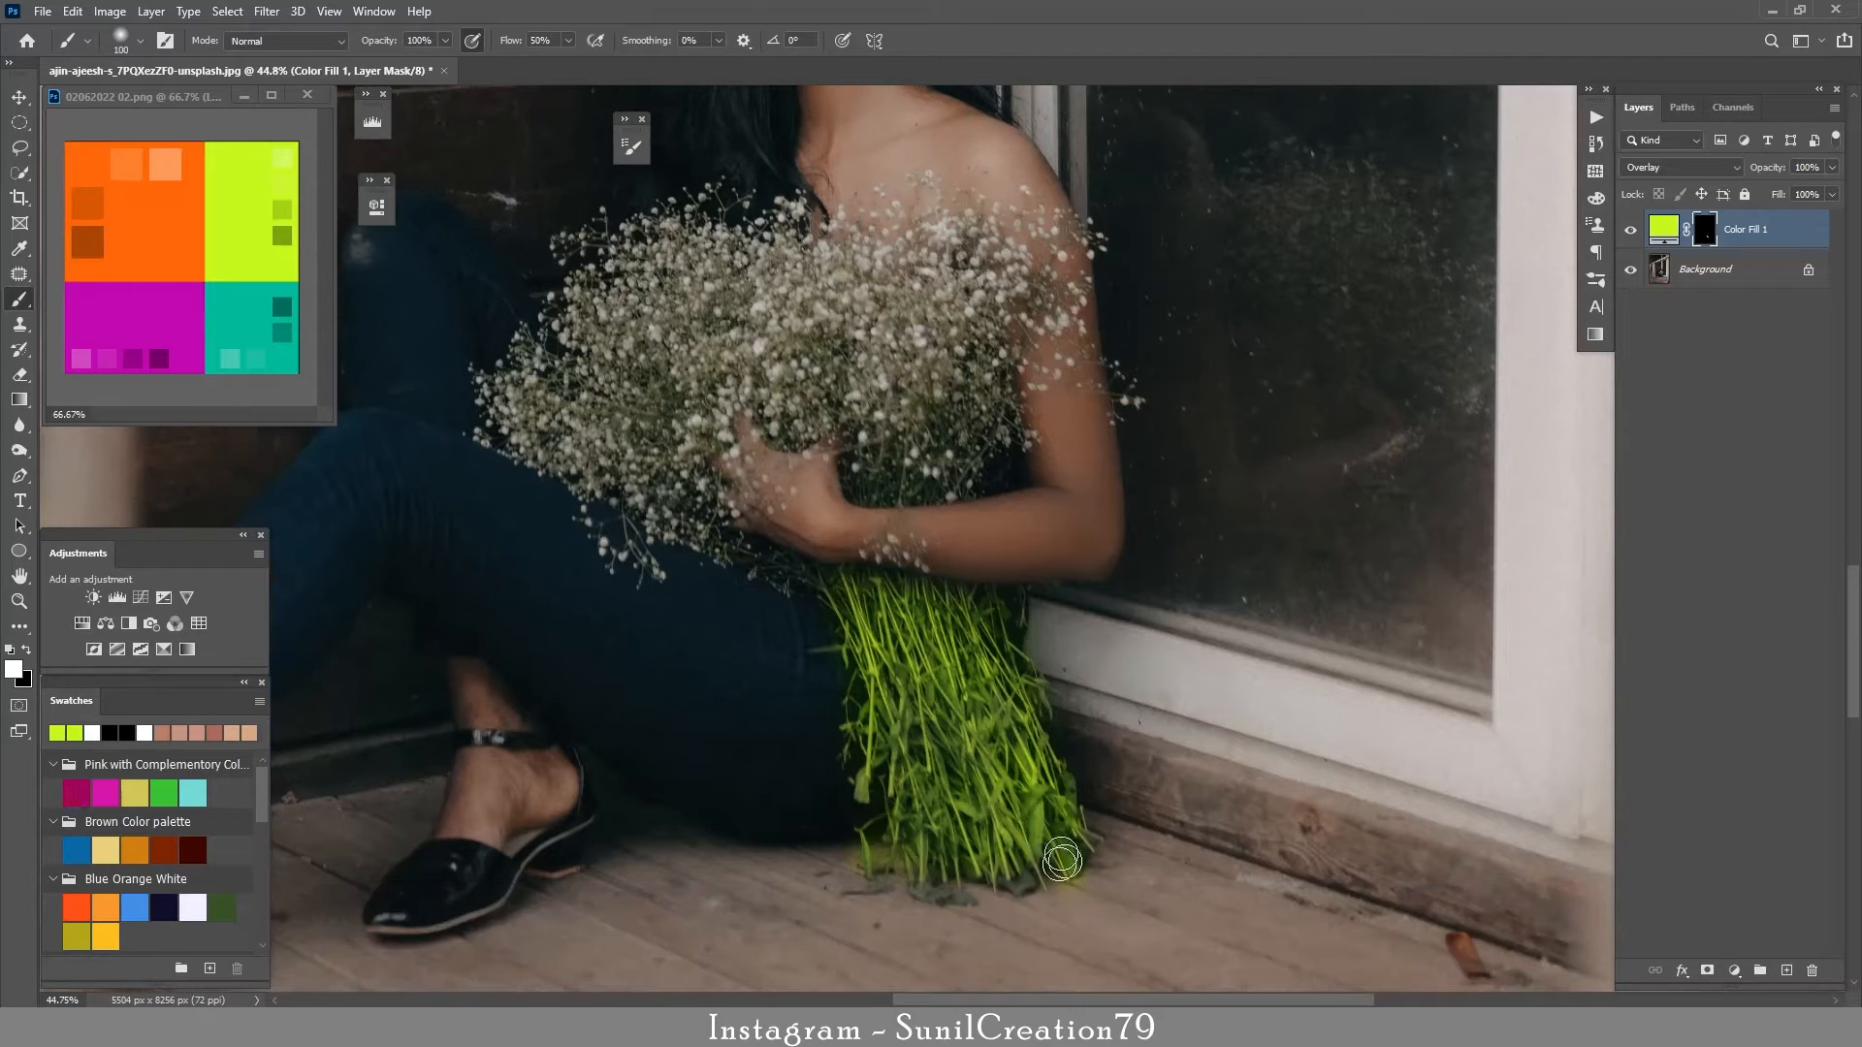
{"action": "key", "text": "x"}
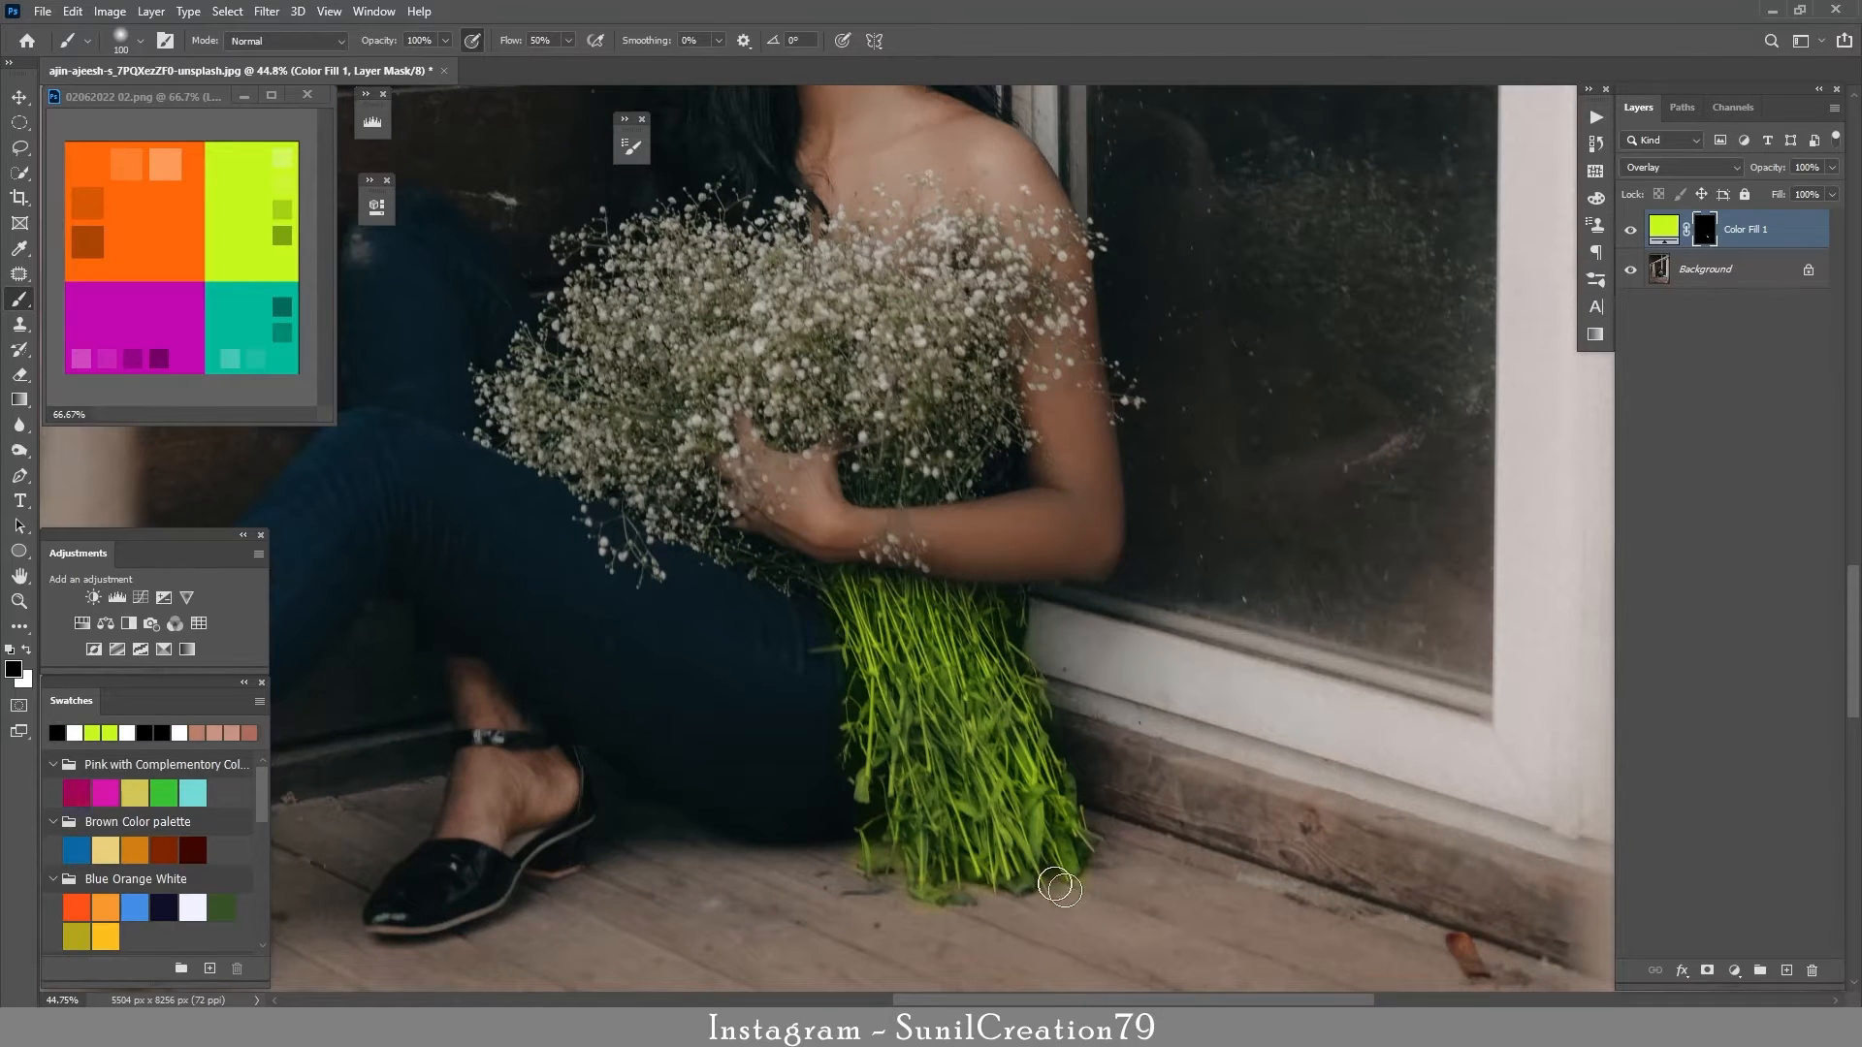
- Enlarge the brush to 300 px and paint white on the mask to color the bouquet's flowers lime
{"action": "left_click_drag", "start_coordinate": [897, 675], "coordinate": [926, 908]}
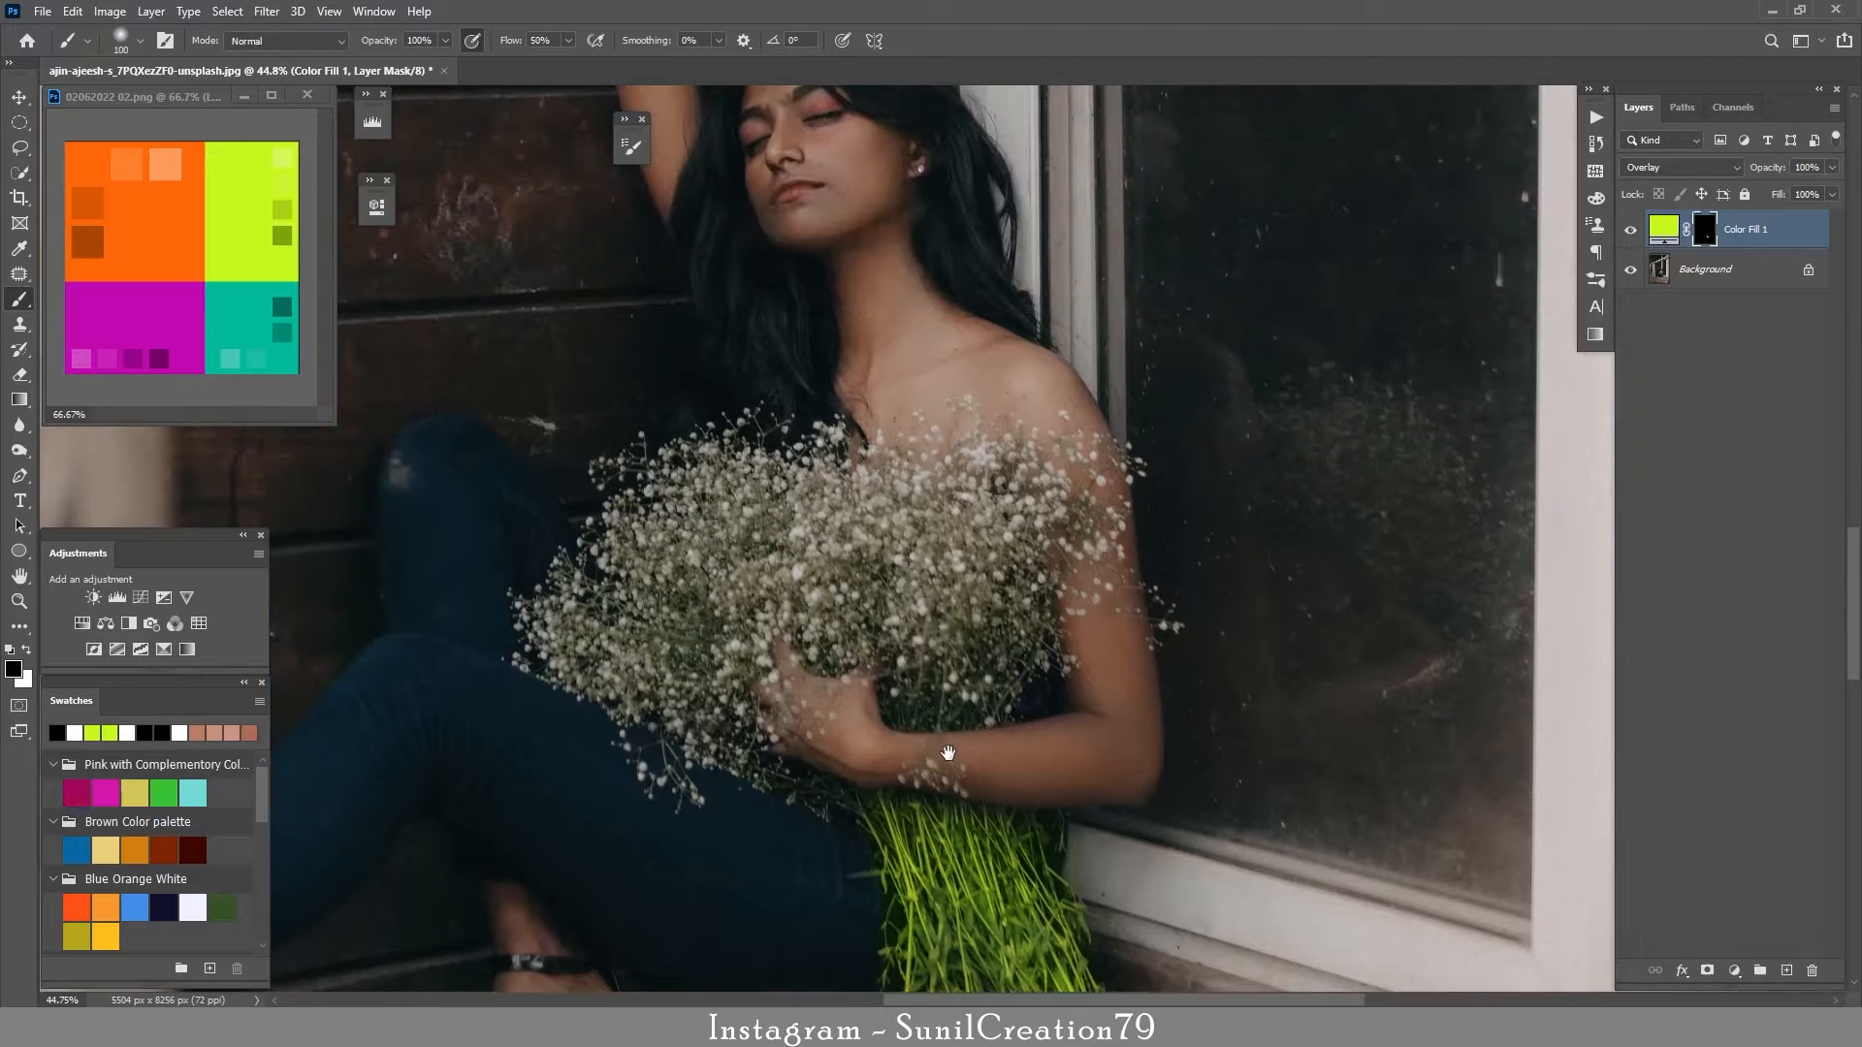
{"action": "key", "text": "x"}
{"action": "key", "text": "bracketright"}
{"action": "key", "text": "bracketright"}
{"action": "key", "text": "bracketright"}
{"action": "key", "text": "bracketright"}
{"action": "key", "text": "bracketright"}
{"action": "key", "text": "bracketright"}
{"action": "mouse_move", "coordinate": [922, 567]}
{"action": "left_mouse_down"}
{"action": "mouse_move", "coordinate": [935, 690]}
{"action": "mouse_move", "coordinate": [996, 632]}
{"action": "mouse_move", "coordinate": [999, 539]}
{"action": "mouse_move", "coordinate": [967, 502]}
{"action": "mouse_move", "coordinate": [831, 524]}
{"action": "mouse_move", "coordinate": [887, 570]}
{"action": "mouse_move", "coordinate": [773, 512]}
{"action": "mouse_move", "coordinate": [726, 526]}
{"action": "mouse_move", "coordinate": [780, 590]}
{"action": "mouse_move", "coordinate": [699, 578]}
{"action": "mouse_move", "coordinate": [604, 621]}
{"action": "mouse_move", "coordinate": [669, 678]}
{"action": "left_mouse_up"}
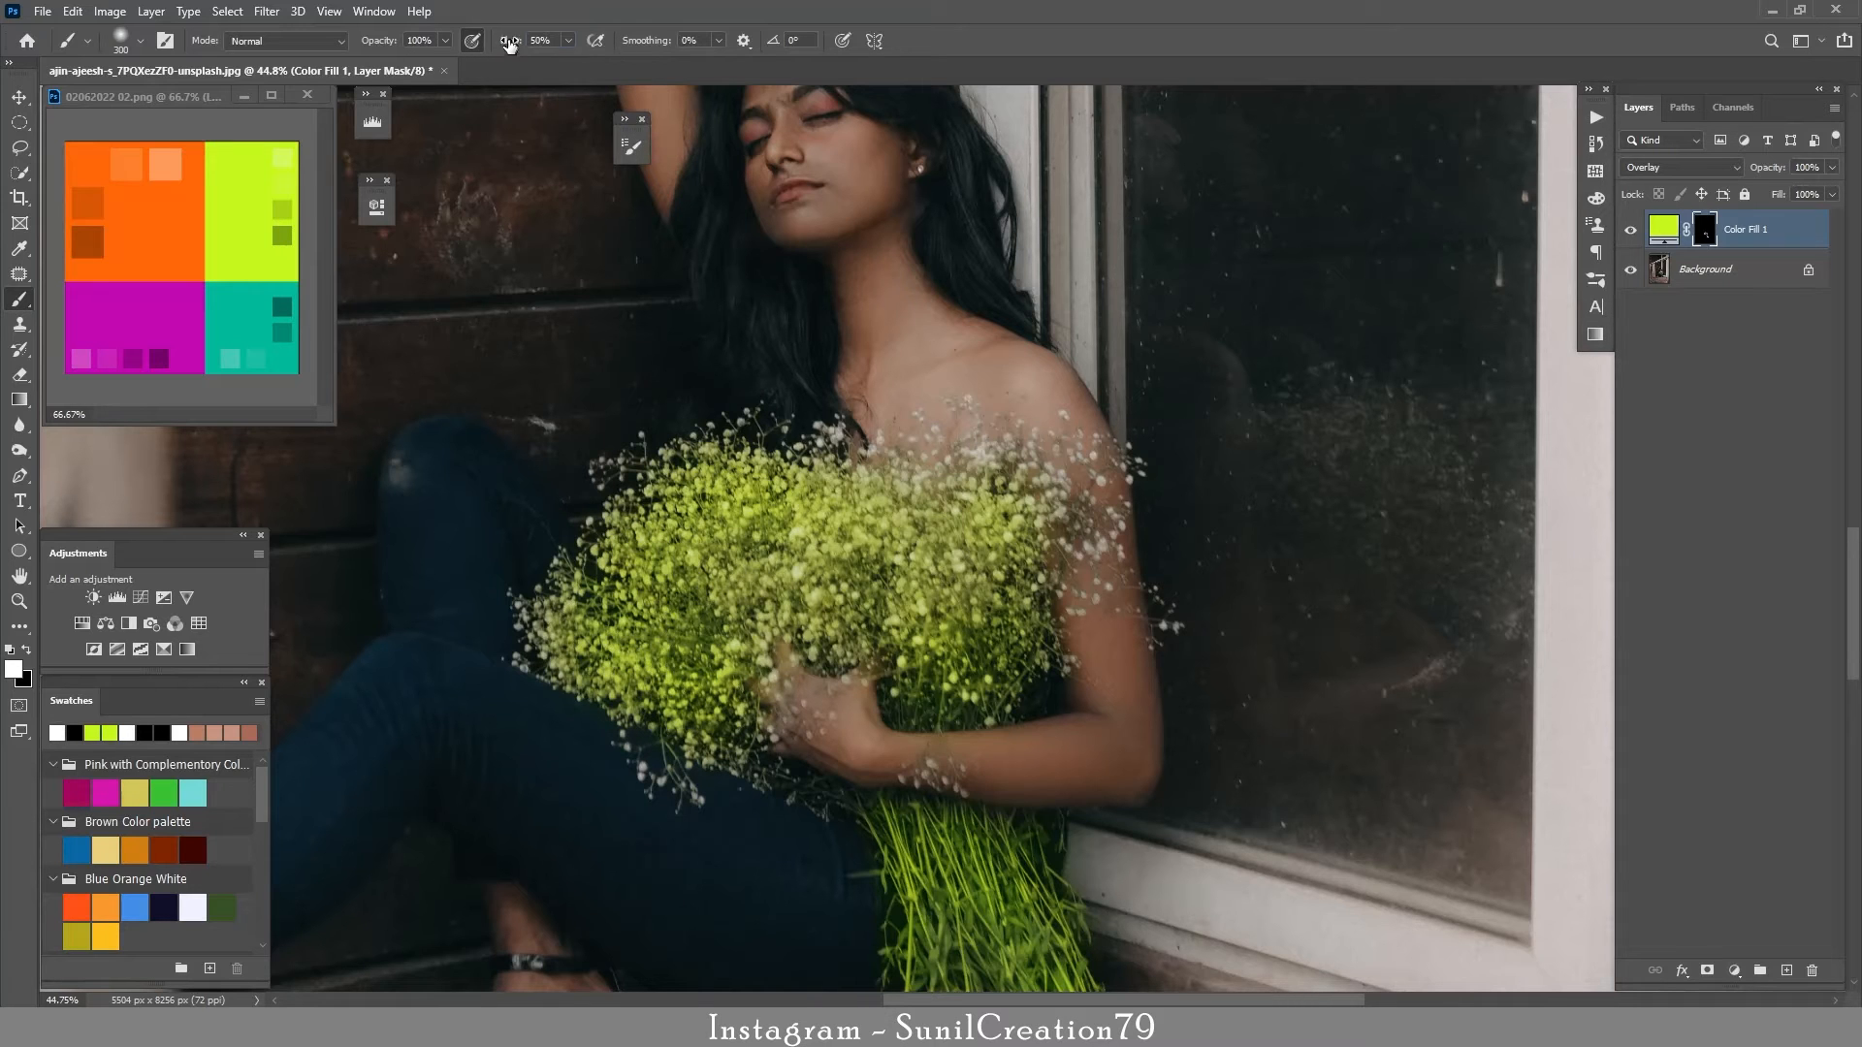
- Lower the brush flow to 10% and softly blend the lime color over the outer flowers near the shoulder and arm
{"action": "left_click_drag", "start_coordinate": [971, 452], "coordinate": [911, 437]}
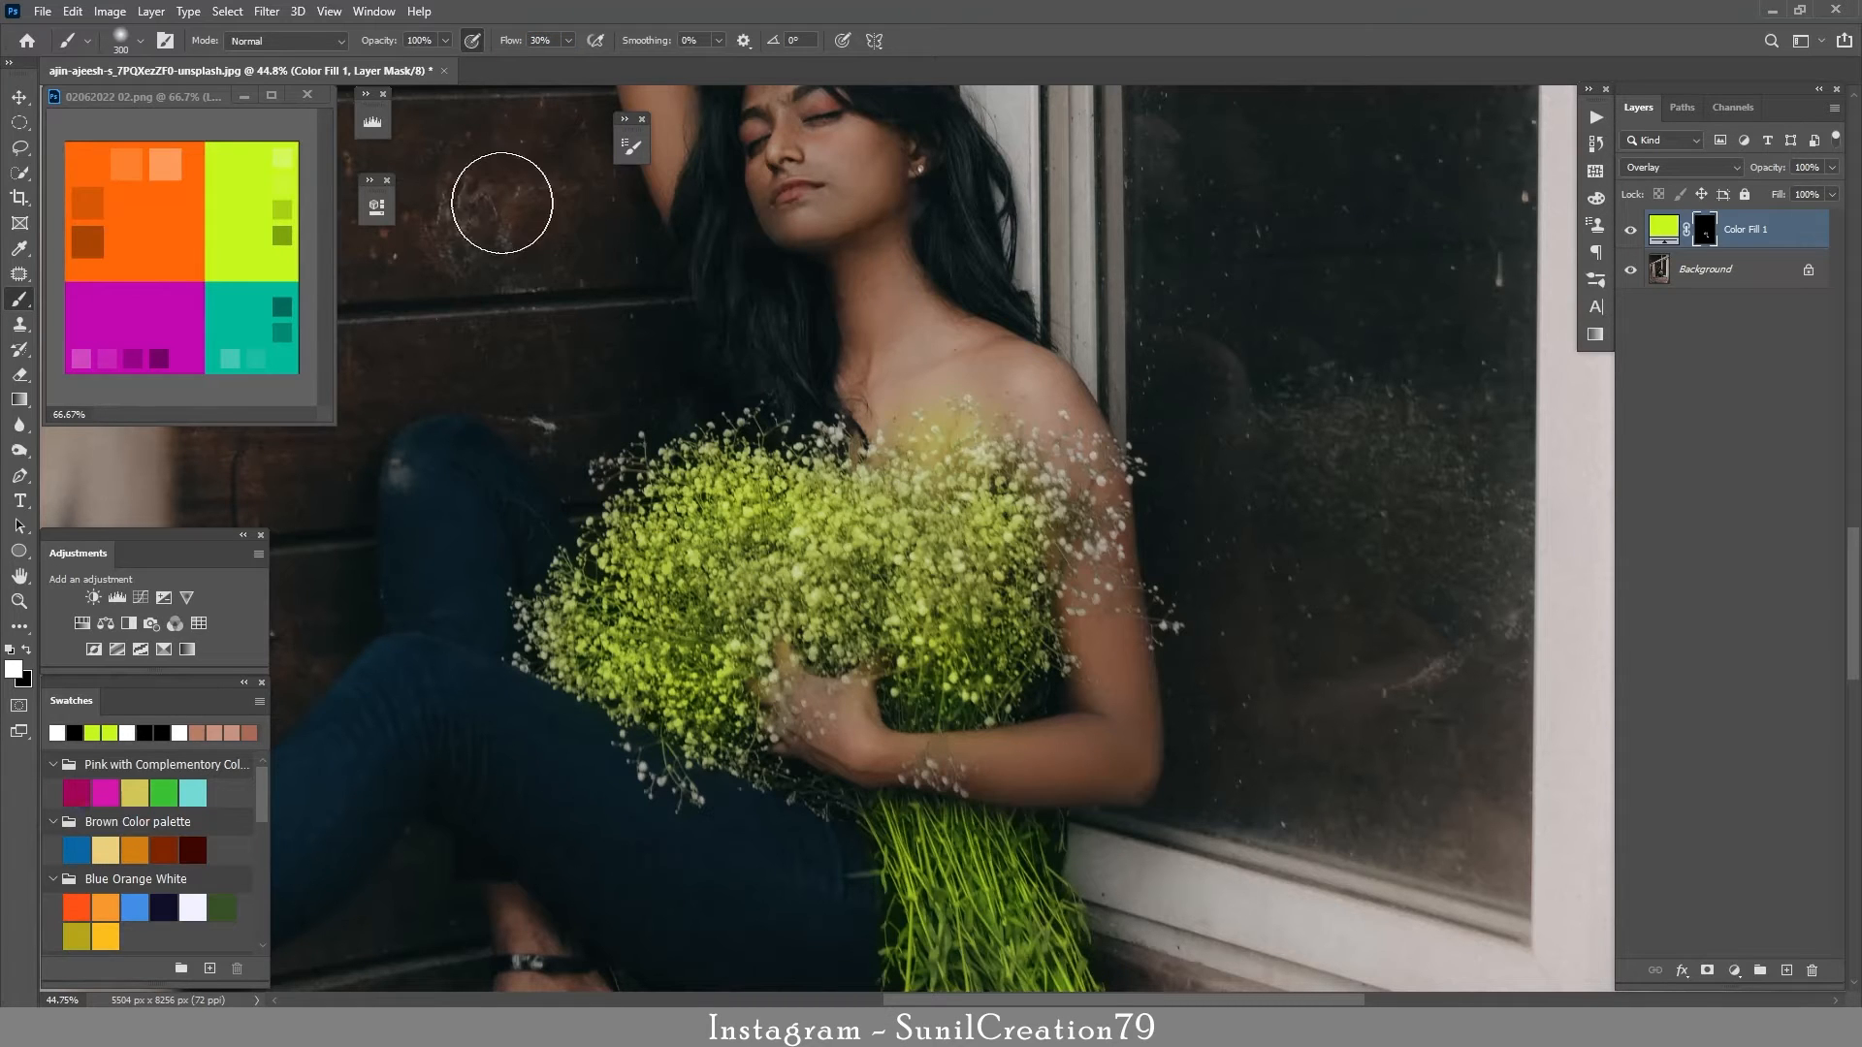
{"action": "key", "text": "ctrl+z"}
{"action": "left_click_drag", "start_coordinate": [507, 42], "coordinate": [488, 42]}
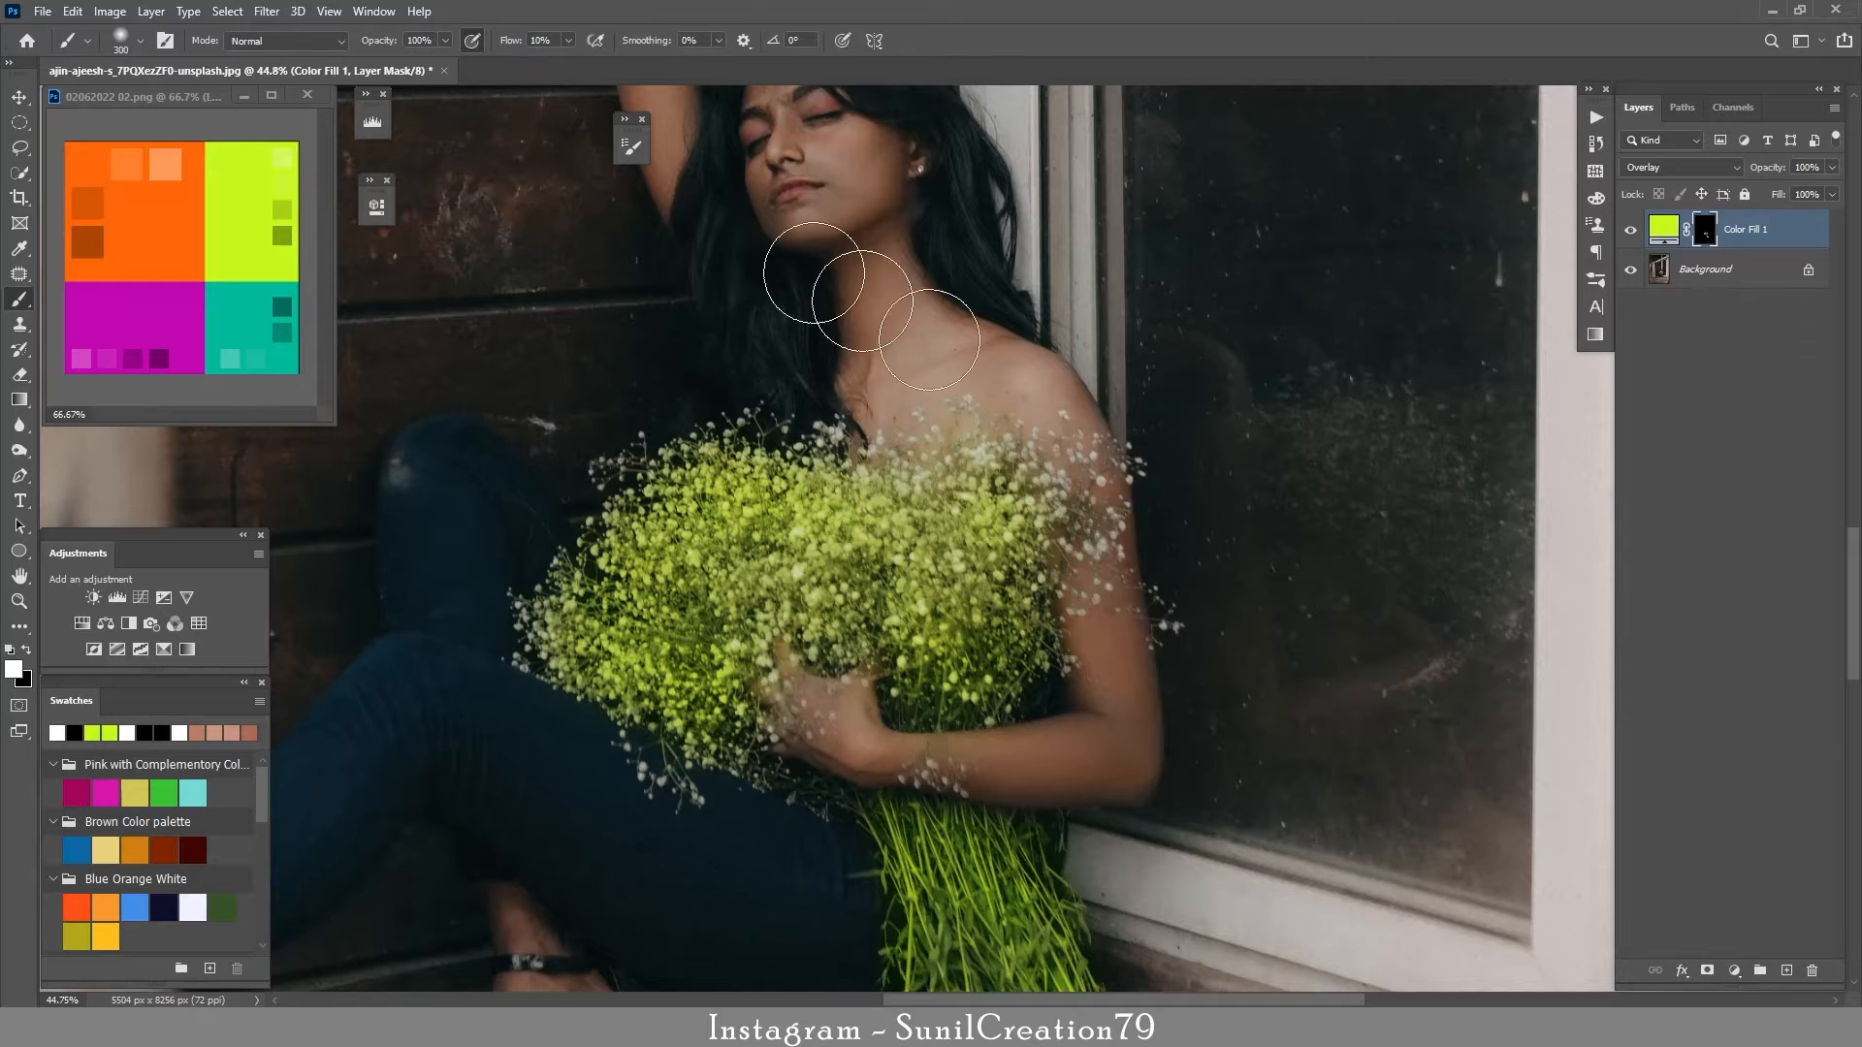
{"action": "mouse_move", "coordinate": [1044, 560]}
{"action": "left_mouse_down"}
{"action": "mouse_move", "coordinate": [1080, 595]}
{"action": "mouse_move", "coordinate": [1059, 616]}
{"action": "mouse_move", "coordinate": [896, 434]}
{"action": "mouse_move", "coordinate": [697, 496]}
{"action": "mouse_move", "coordinate": [767, 495]}
{"action": "mouse_move", "coordinate": [715, 436]}
{"action": "mouse_move", "coordinate": [612, 481]}
{"action": "mouse_move", "coordinate": [576, 639]}
{"action": "mouse_move", "coordinate": [518, 633]}
{"action": "mouse_move", "coordinate": [697, 786]}
{"action": "mouse_move", "coordinate": [824, 790]}
{"action": "left_mouse_up"}
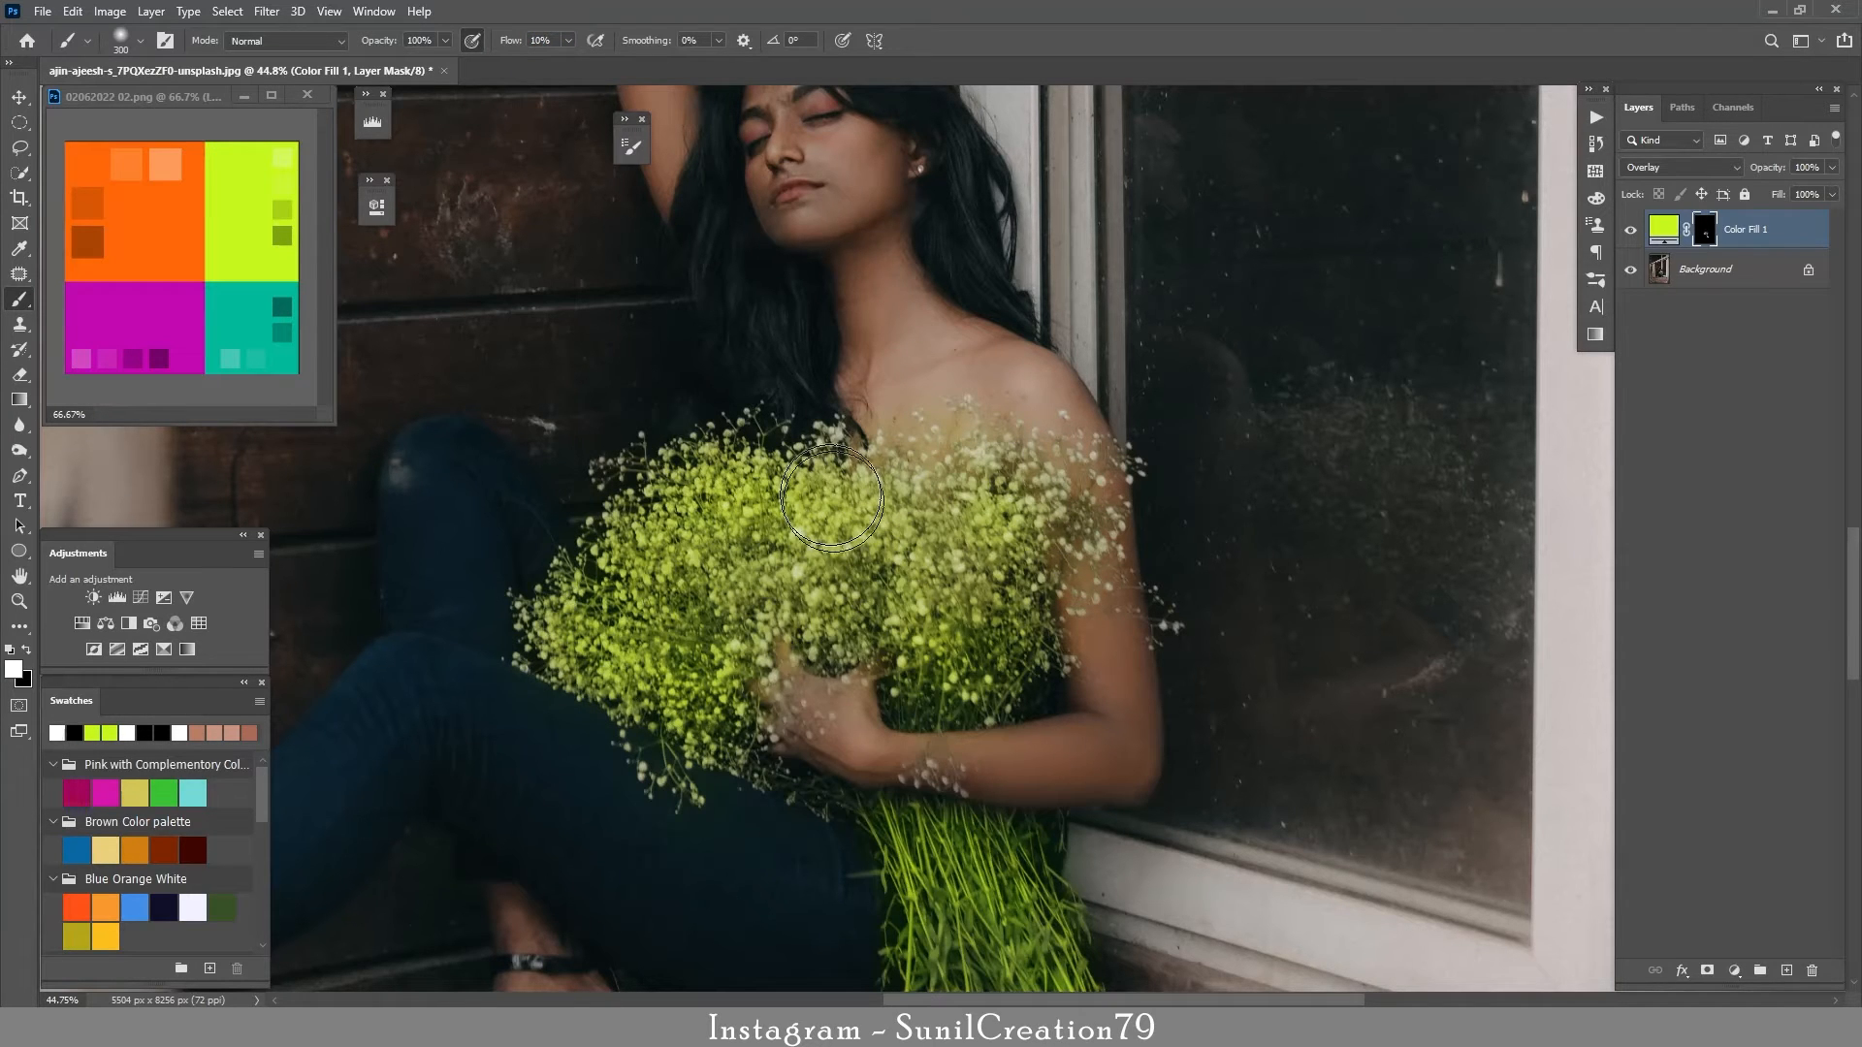
- Shrink the brush to 150 px and clean the lime spill off the skin above the bouquet with black
{"action": "key", "text": "bracketleft"}
{"action": "key", "text": "bracketleft"}
{"action": "key", "text": "bracketleft"}
{"action": "key", "text": "bracketleft"}
{"action": "key", "text": "x"}
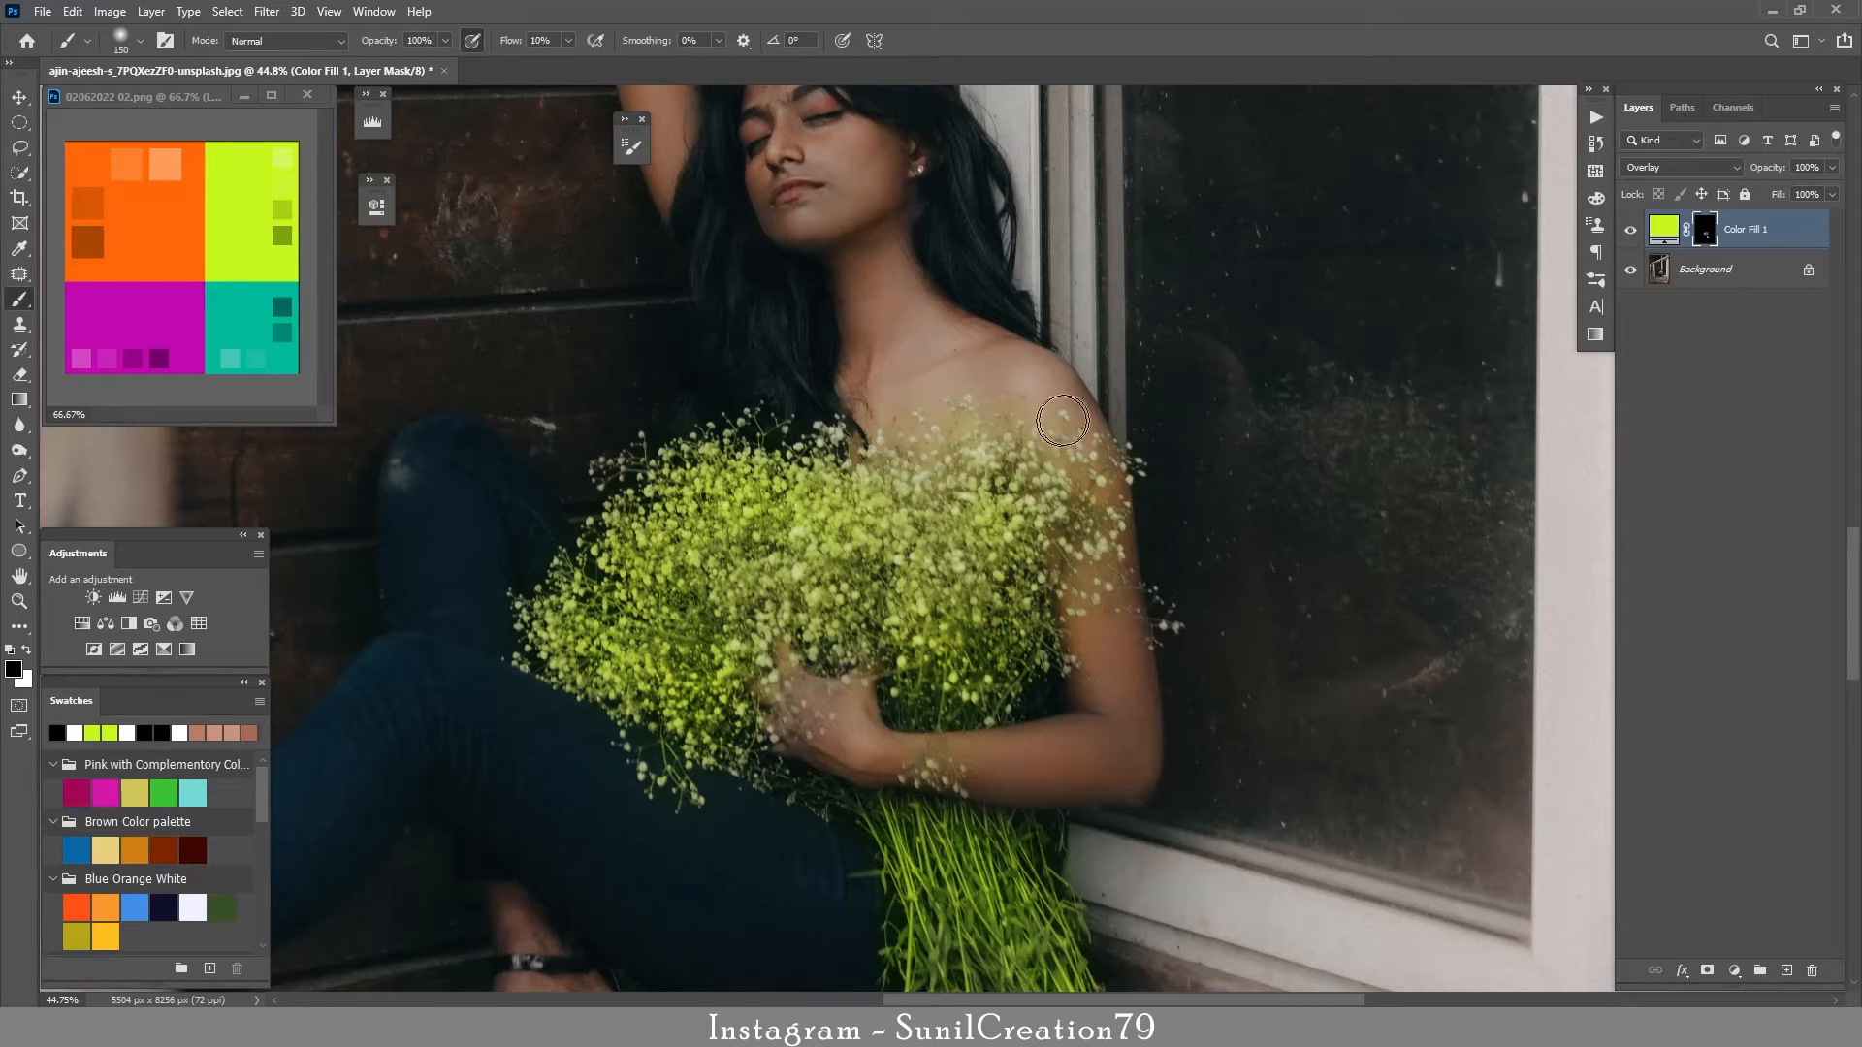
- Add a Selective Color adjustment layer above the lime fill and adjust the color sliders of its Reds
{"action": "key", "text": "z"}
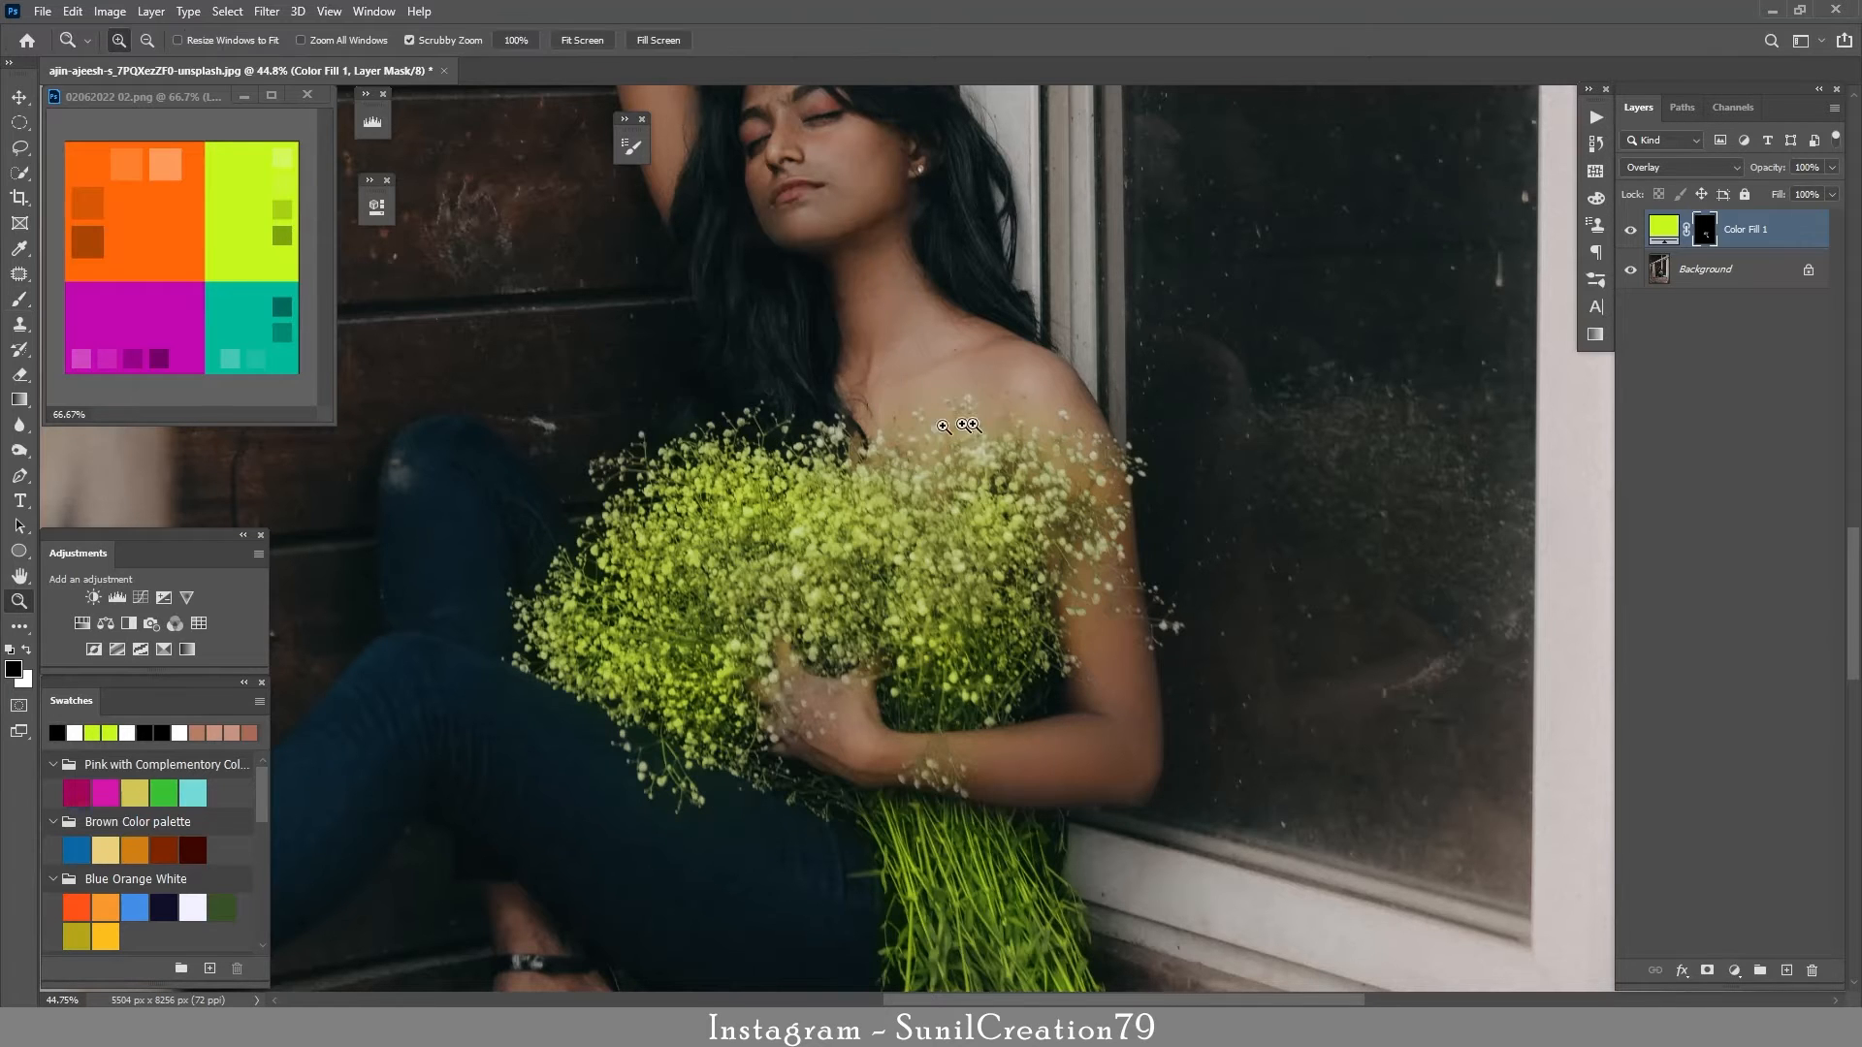
{"action": "scroll", "coordinate": [944, 425], "scroll_direction": "down", "scroll_amount": 6}
{"action": "scroll", "coordinate": [1047, 531], "scroll_direction": "up", "scroll_amount": 3}
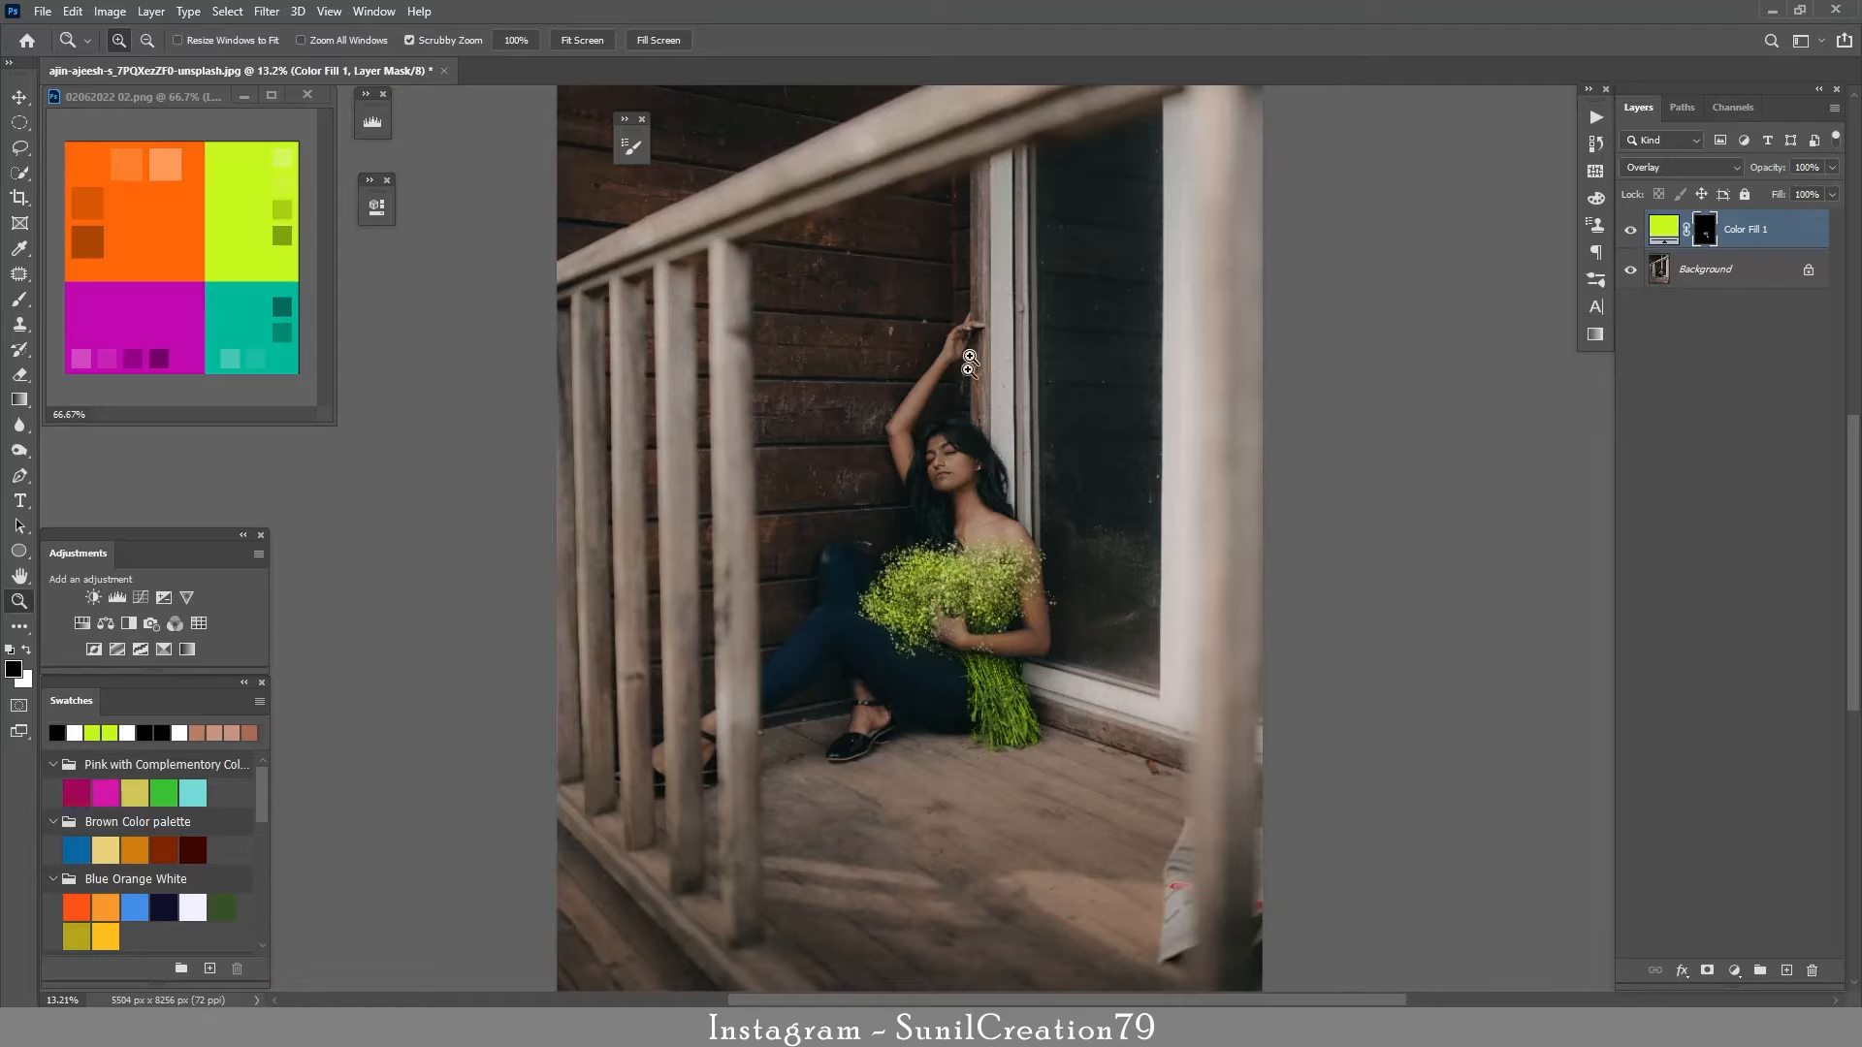
{"action": "key", "text": "b"}
{"action": "left_click", "coordinate": [1733, 971]}
{"action": "left_click", "coordinate": [1755, 980]}
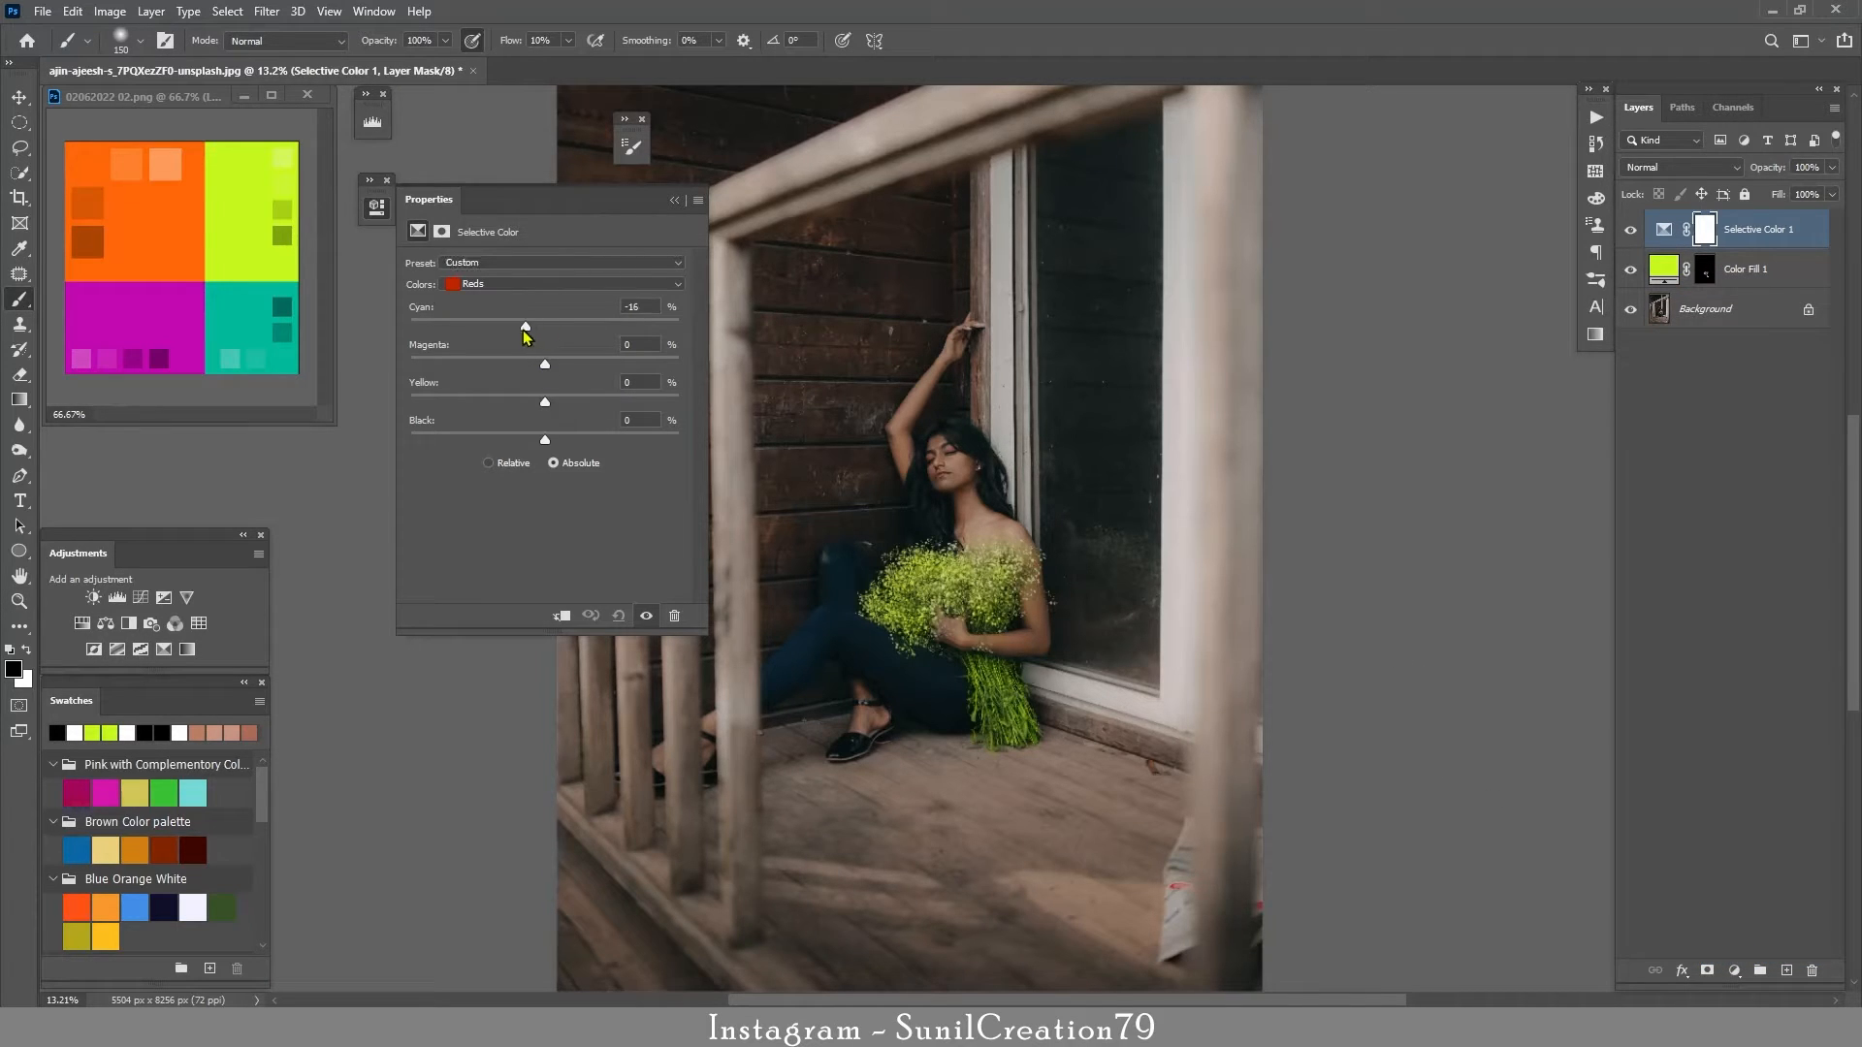
{"action": "left_click_drag", "start_coordinate": [522, 330], "coordinate": [565, 368]}
{"action": "left_click_drag", "start_coordinate": [572, 444], "coordinate": [507, 445]}
{"action": "type", "text": "0"}
- Adjust the Selective Color layer's Yellows to cyan -51%, magenta -18% and yellow +23%
{"action": "left_click", "coordinate": [477, 294]}
{"action": "left_click", "coordinate": [512, 320]}
{"action": "left_click_drag", "start_coordinate": [545, 367], "coordinate": [508, 366]}
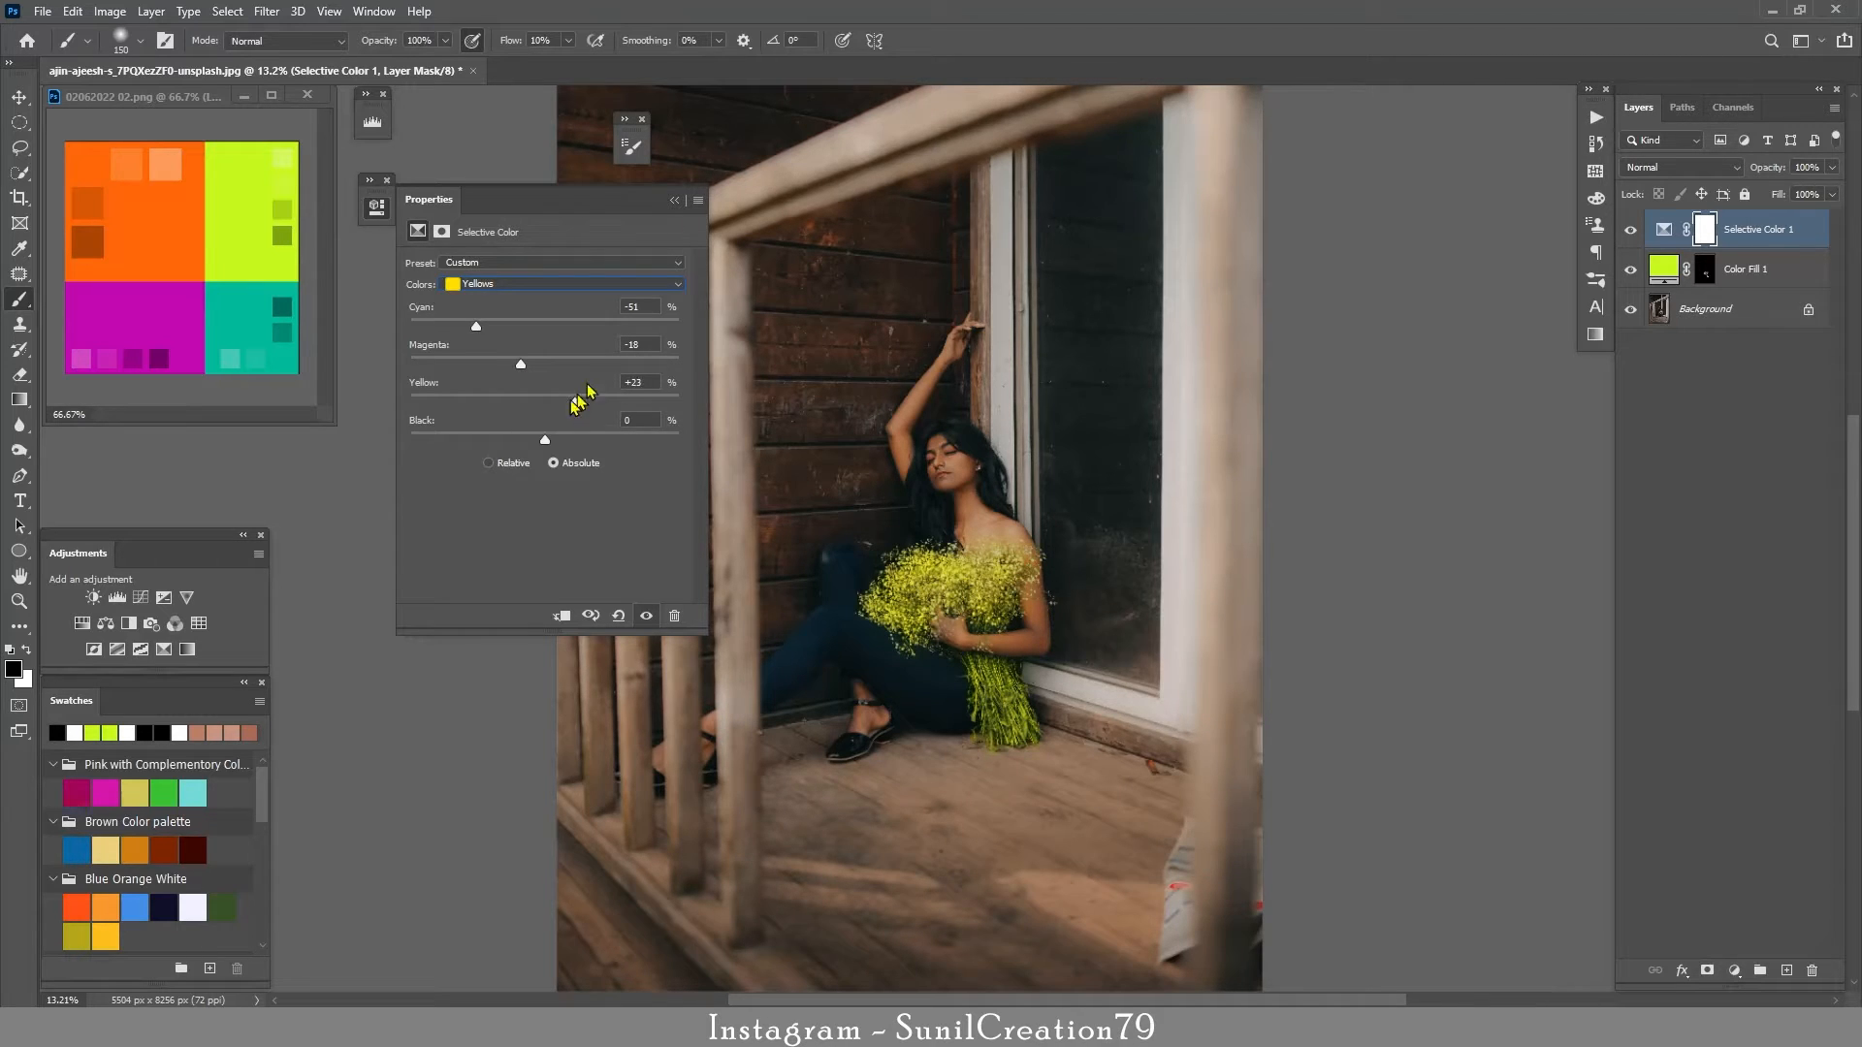
{"action": "left_click", "coordinate": [666, 231]}
- Toggle the Selective Color layer's visibility to compare the photo with and without the adjustment
{"action": "left_click", "coordinate": [1630, 230]}
{"action": "left_click", "coordinate": [1630, 230]}
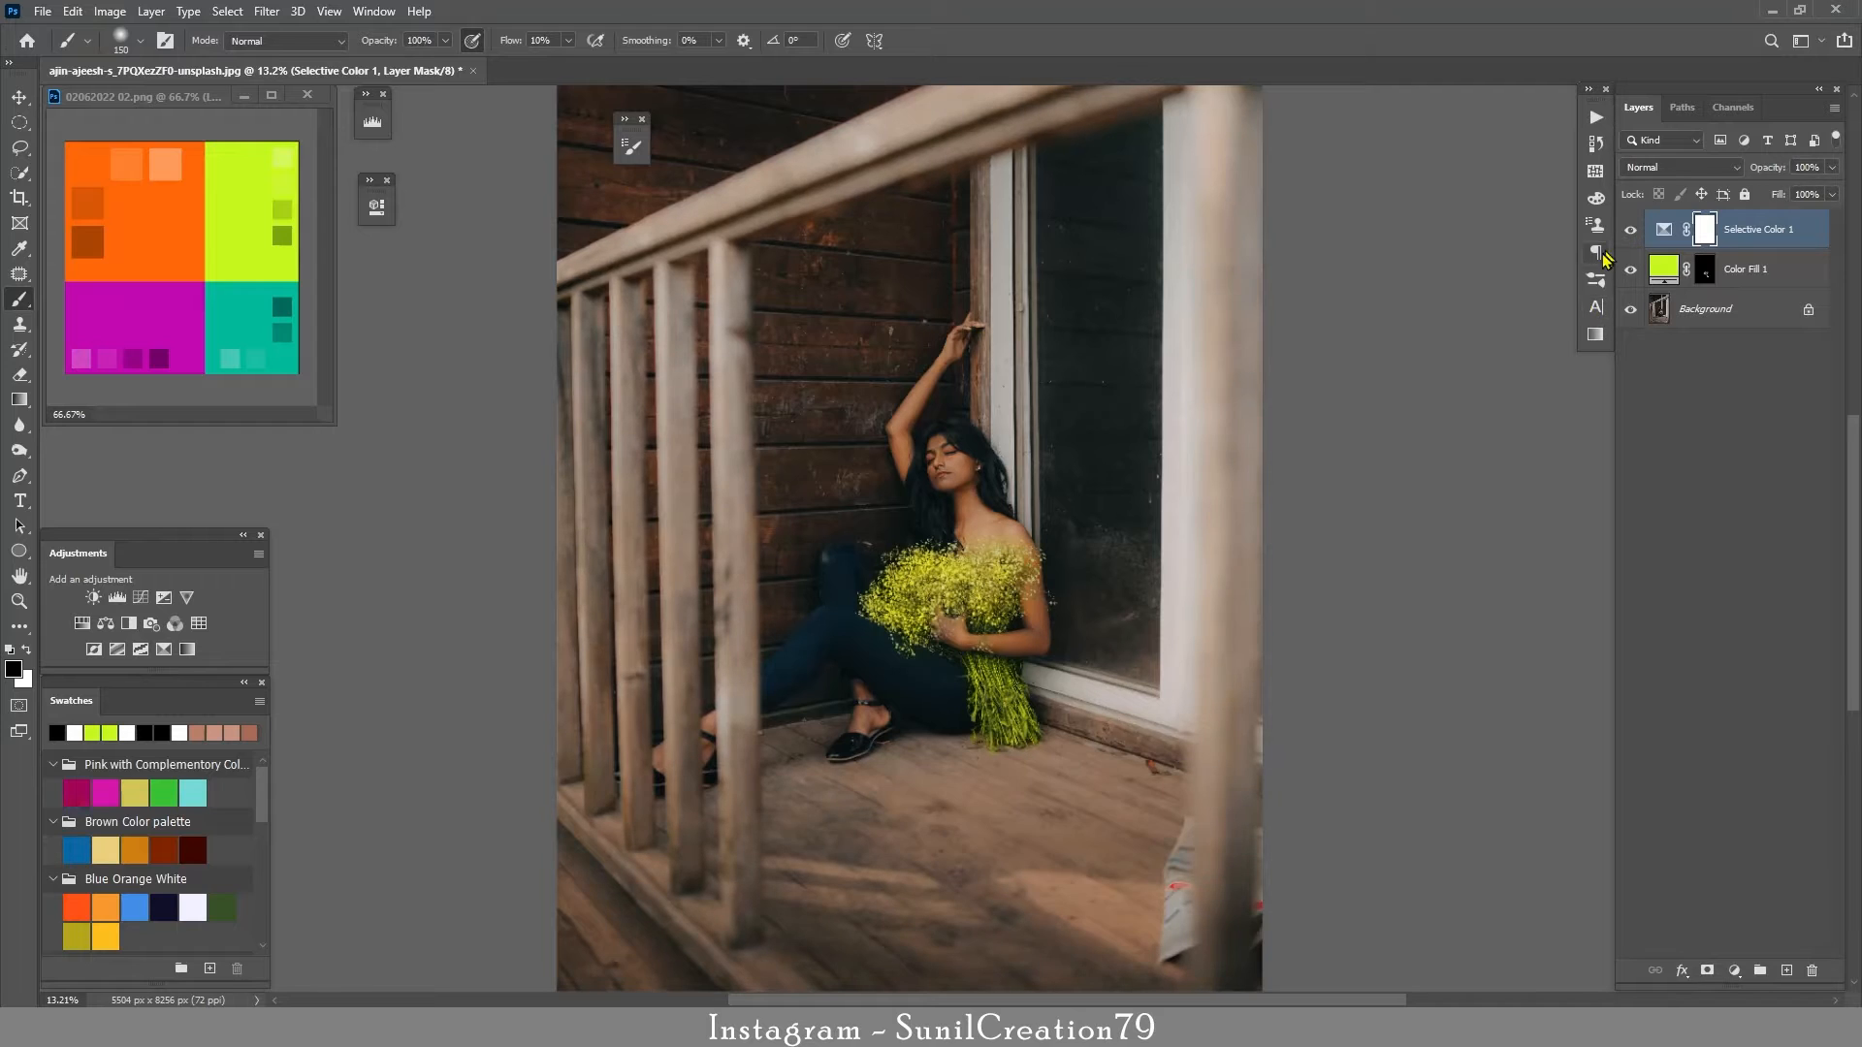
{"action": "scroll", "coordinate": [783, 376], "scroll_direction": "down", "scroll_amount": 3}
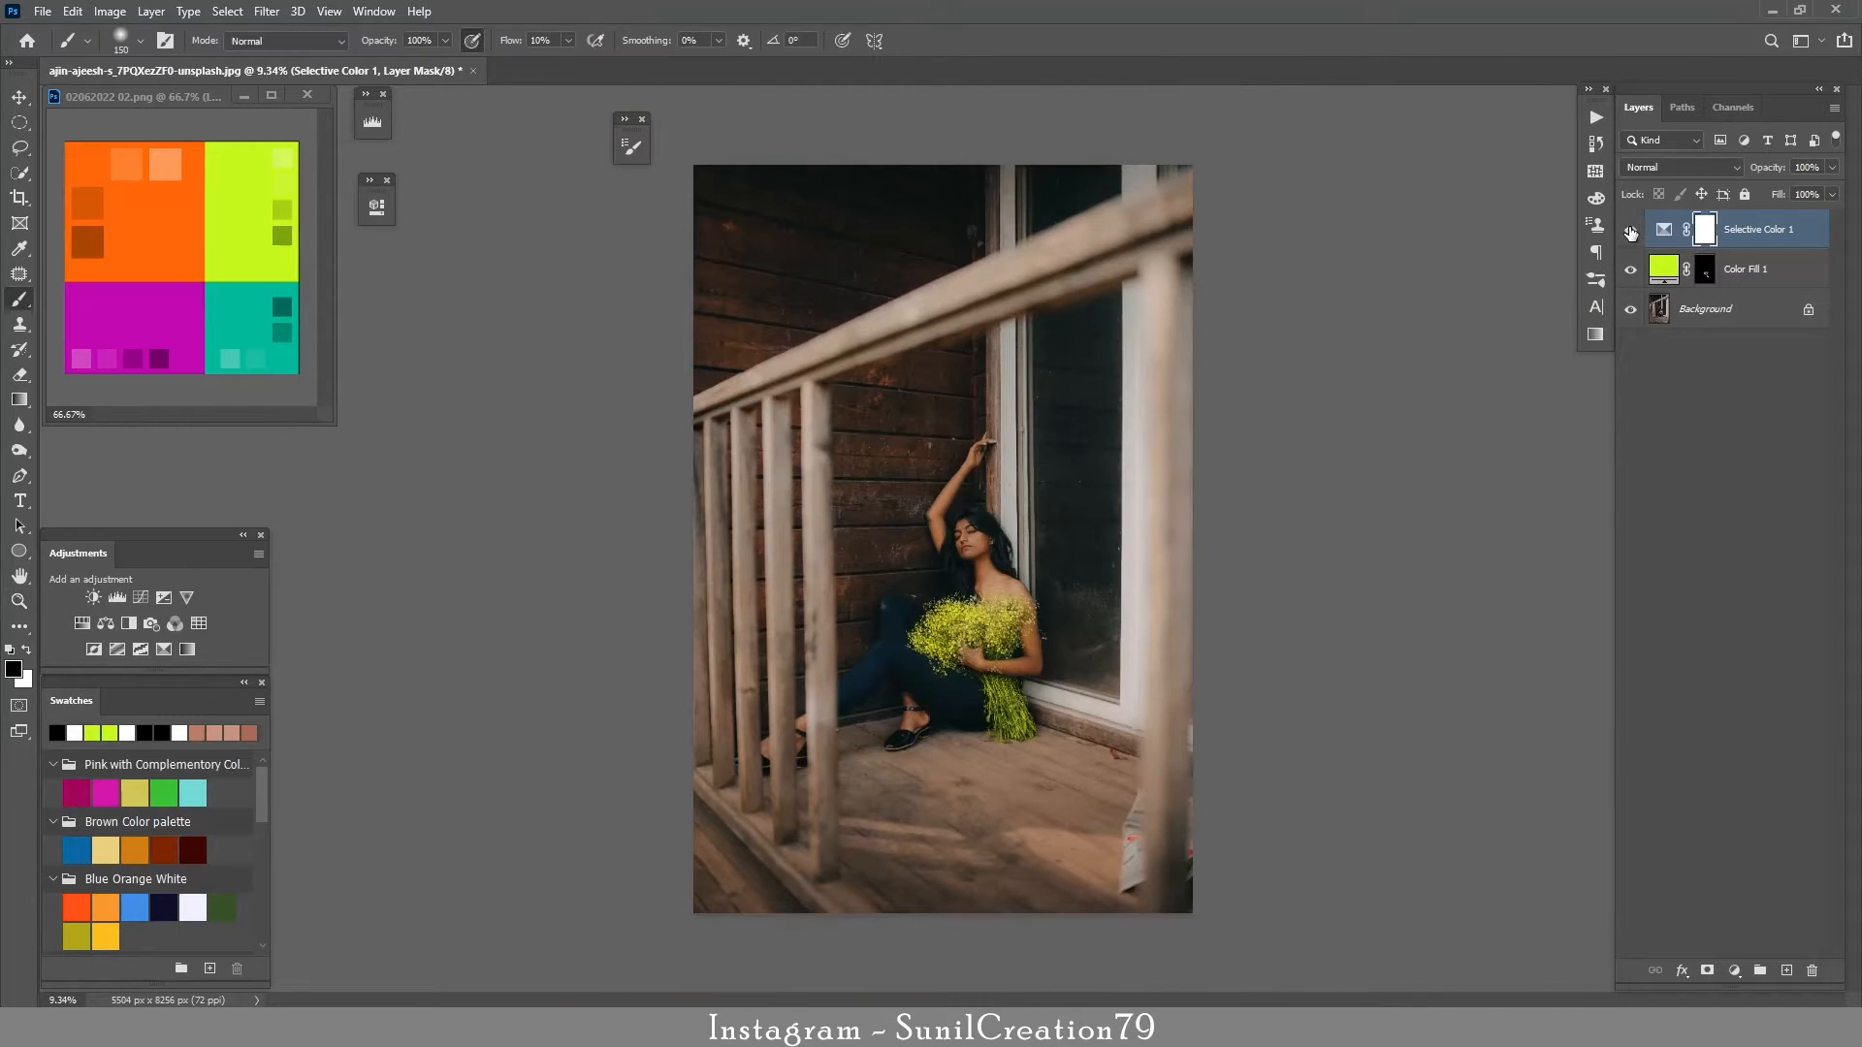
{"action": "left_click", "coordinate": [1630, 230]}
{"action": "left_click", "coordinate": [1629, 232]}
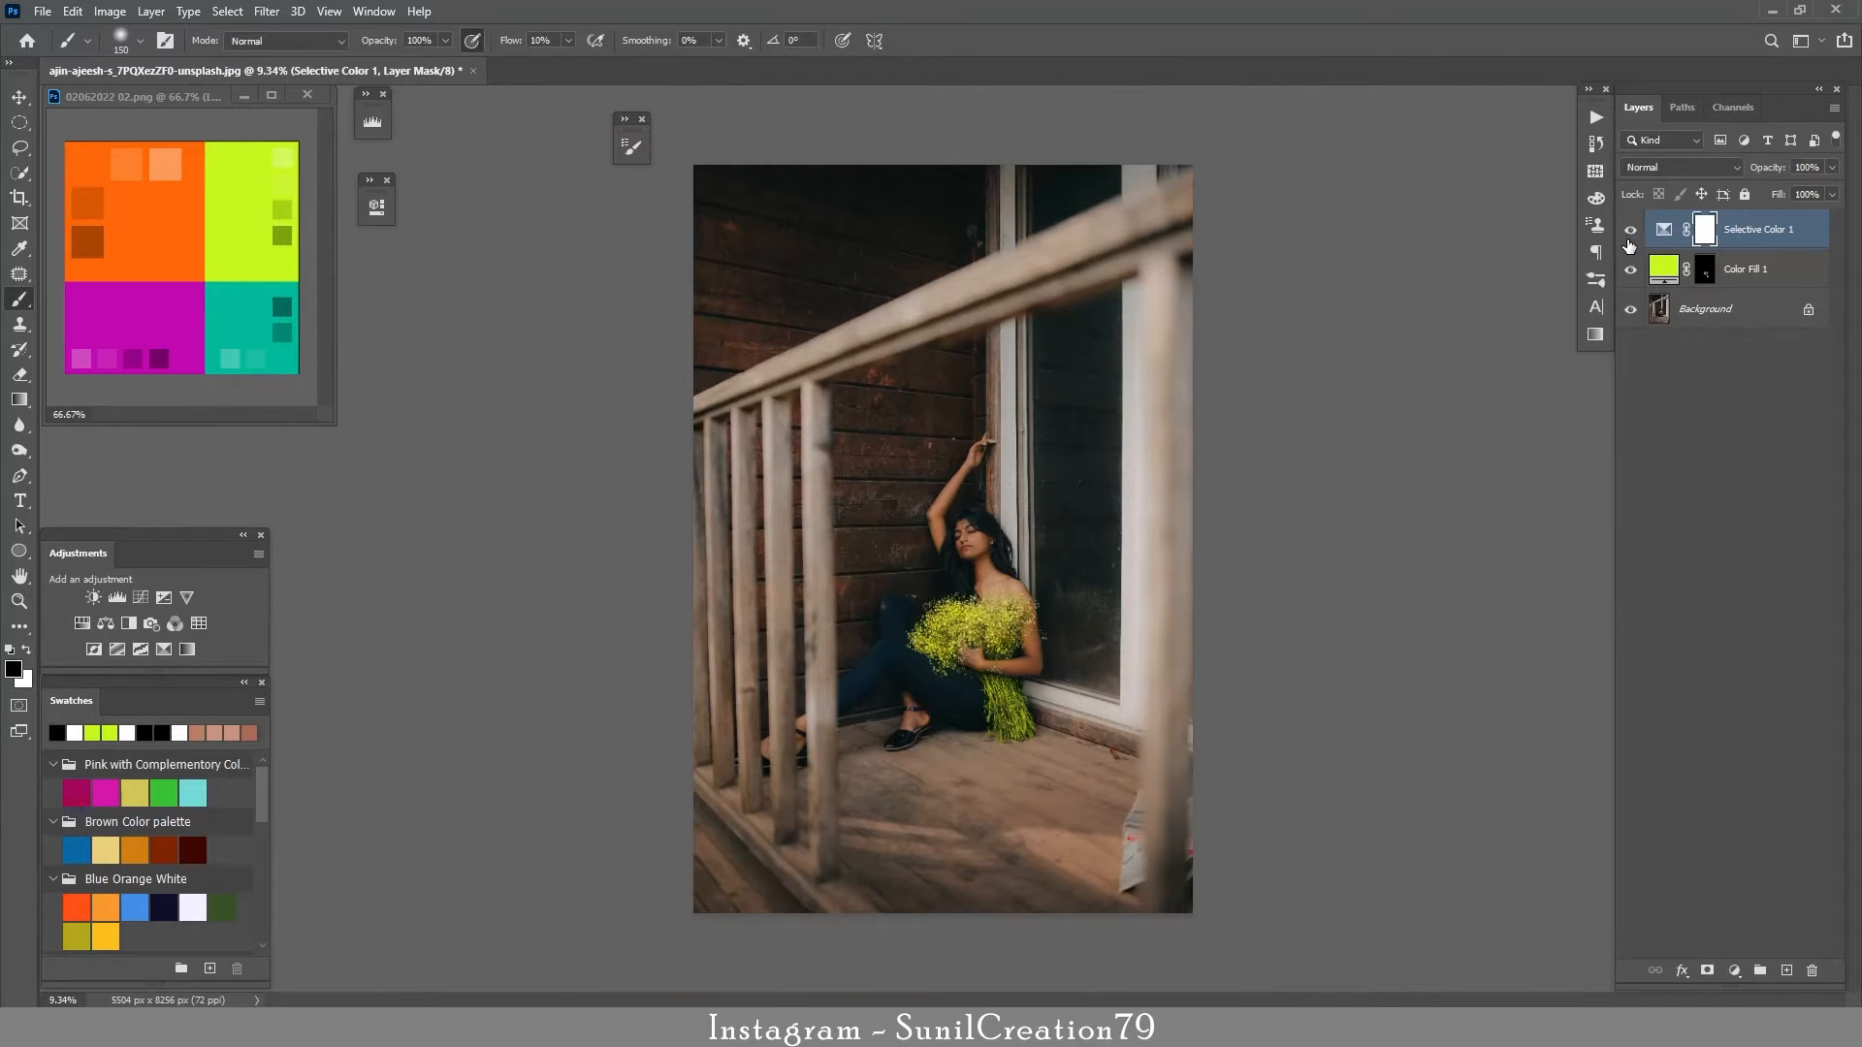
- Sample the teal from the palette image and add a Solid Color fill layer in that teal to the photo
{"action": "left_click", "coordinate": [260, 303]}
{"action": "left_click", "coordinate": [258, 302], "text": "alt"}
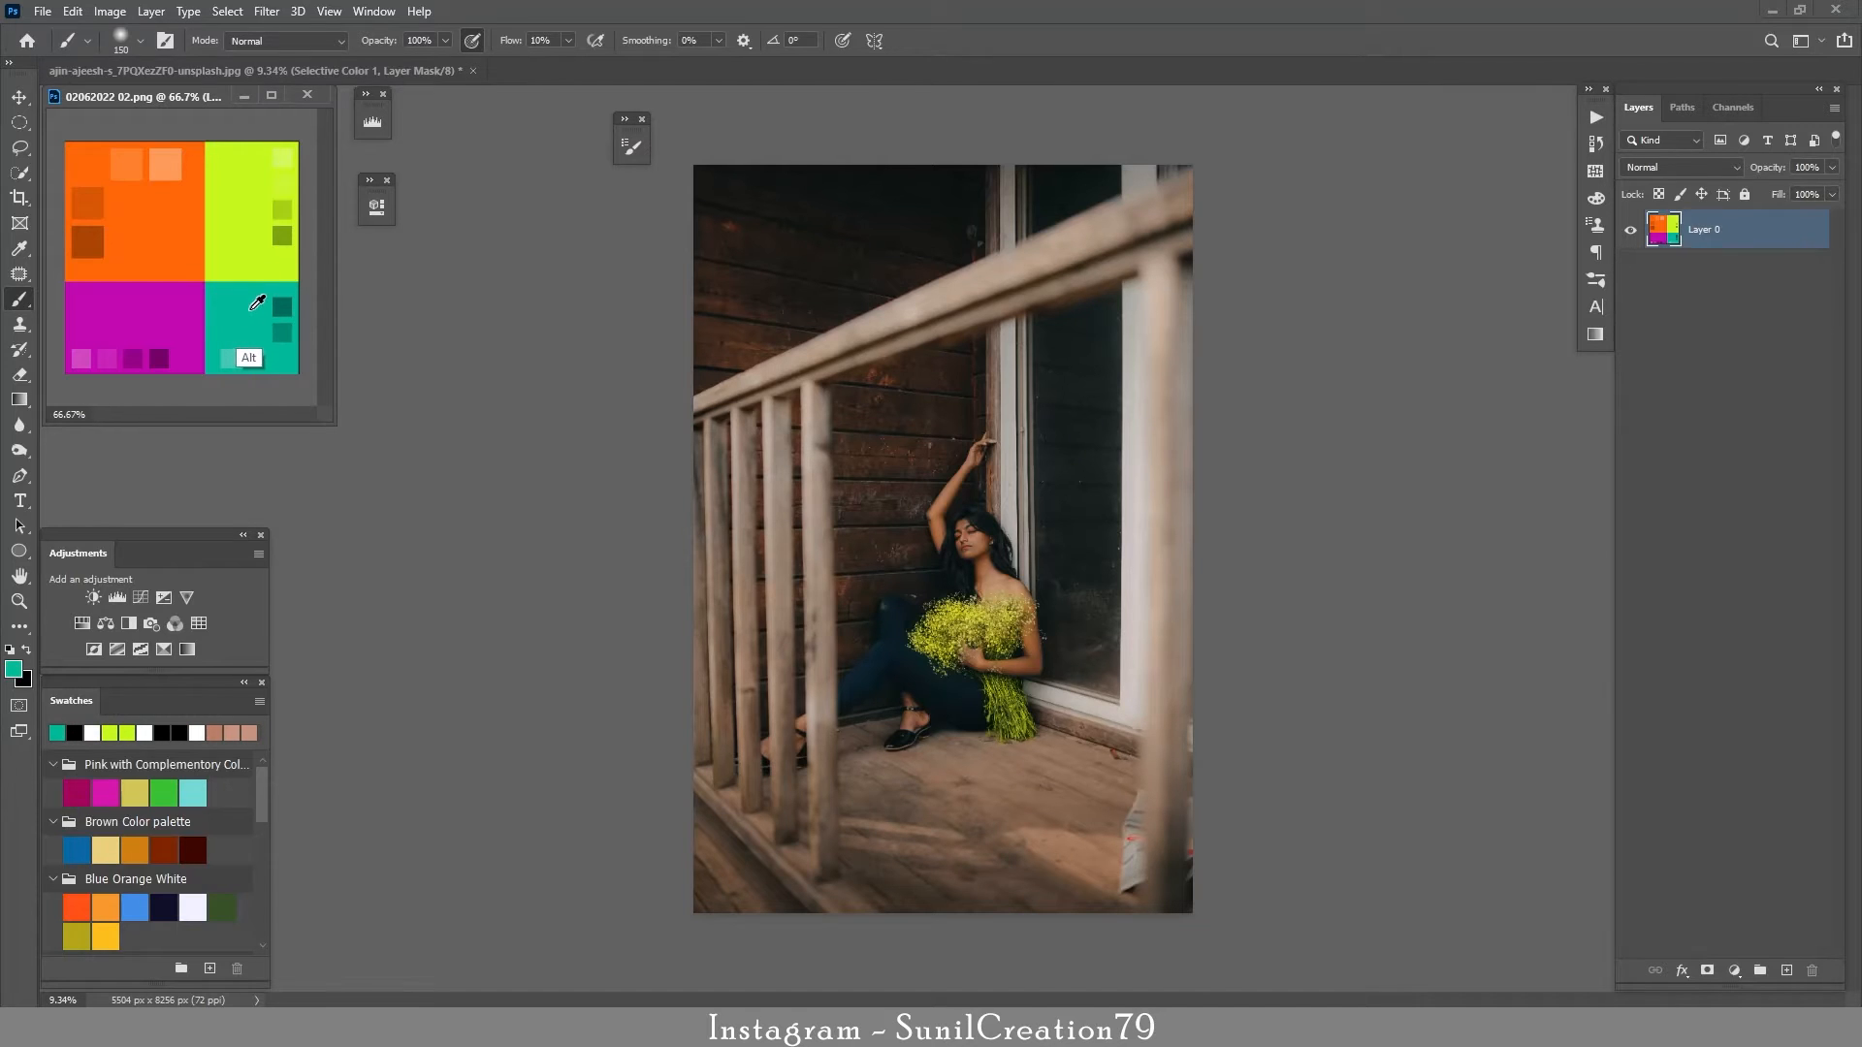
{"action": "left_click", "coordinate": [1248, 477]}
{"action": "left_click", "coordinate": [1759, 971]}
{"action": "key", "text": "ctrl+z"}
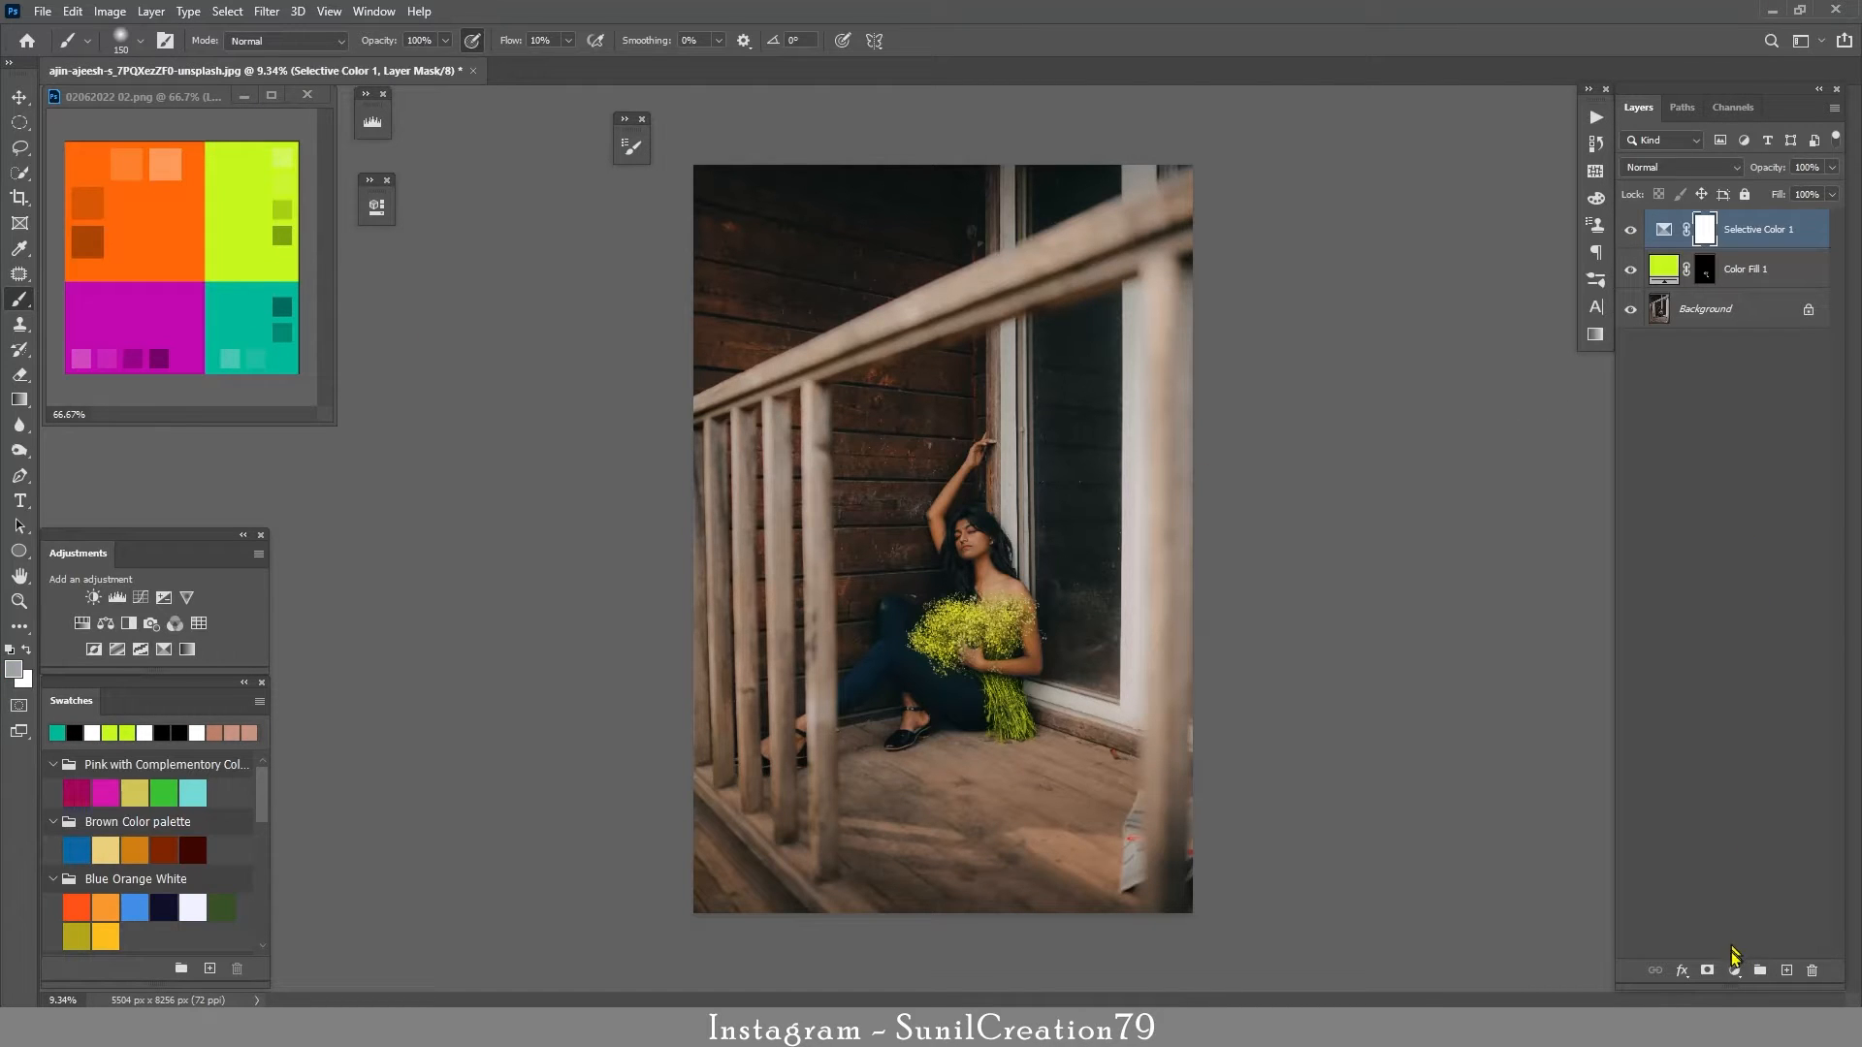
{"action": "left_click", "coordinate": [1734, 971]}
{"action": "left_click", "coordinate": [1736, 637]}
{"action": "left_click", "coordinate": [1103, 332]}
{"action": "key", "text": "b"}
- Set the teal fill layer's blend mode to Linear Dodge (Add)
{"action": "left_click", "coordinate": [1680, 167]}
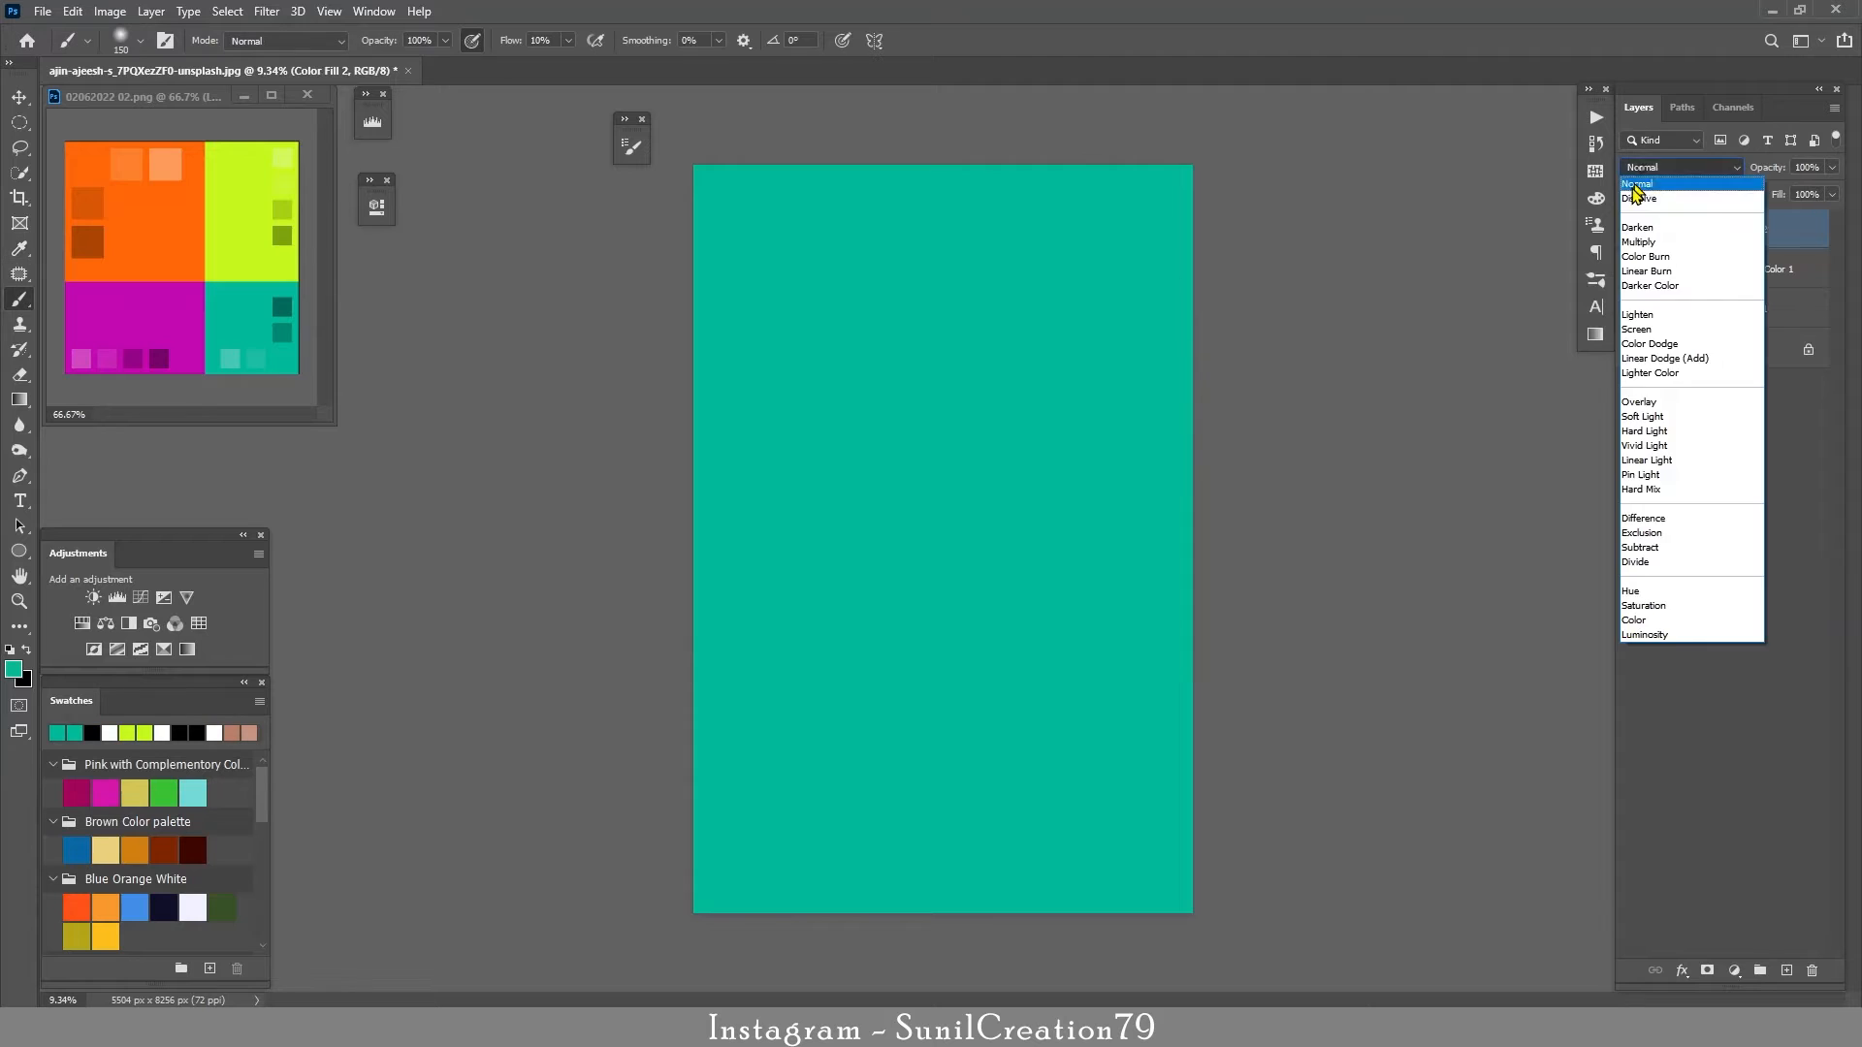
{"action": "key", "text": "Down"}
{"action": "key", "text": "Down"}
{"action": "key", "text": "Down"}
{"action": "key", "text": "Down"}
{"action": "key", "text": "Down"}
{"action": "key", "text": "Down"}
{"action": "key", "text": "Down"}
{"action": "key", "text": "Down"}
{"action": "key", "text": "Down"}
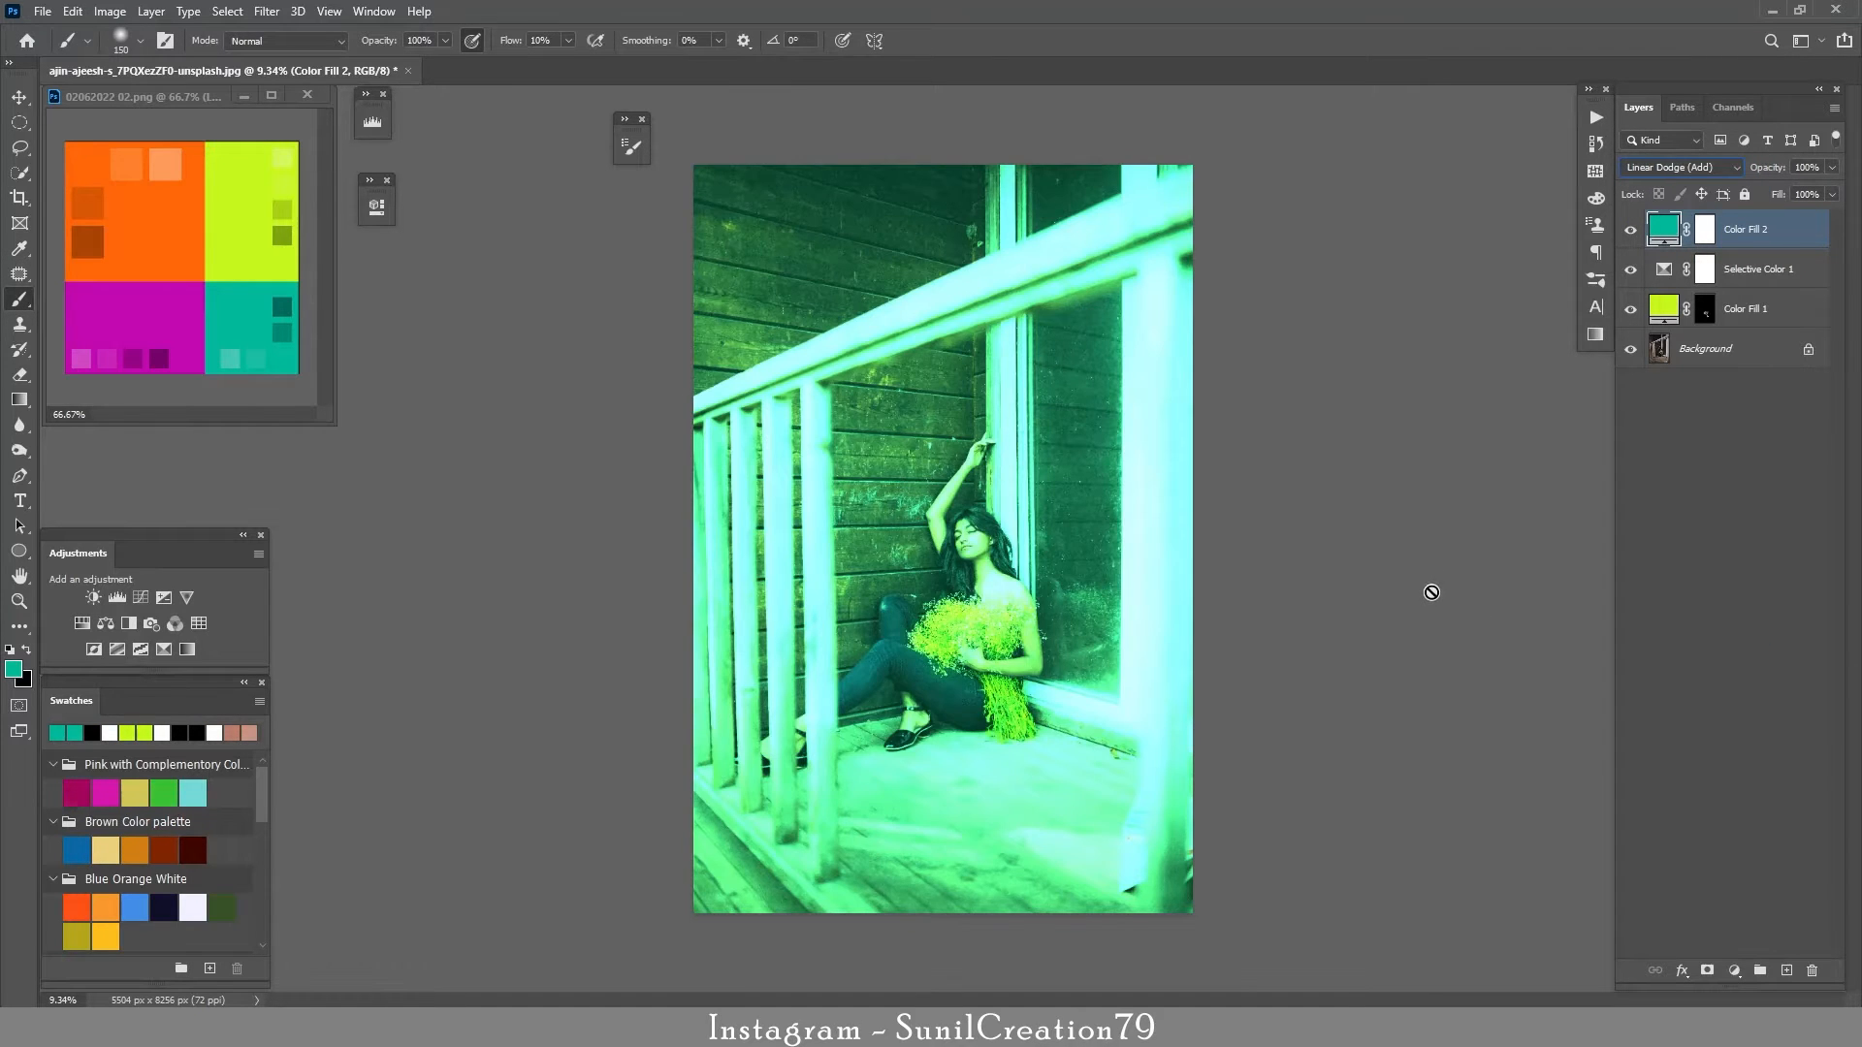
{"action": "key", "text": "Down"}
{"action": "key", "text": "Down"}
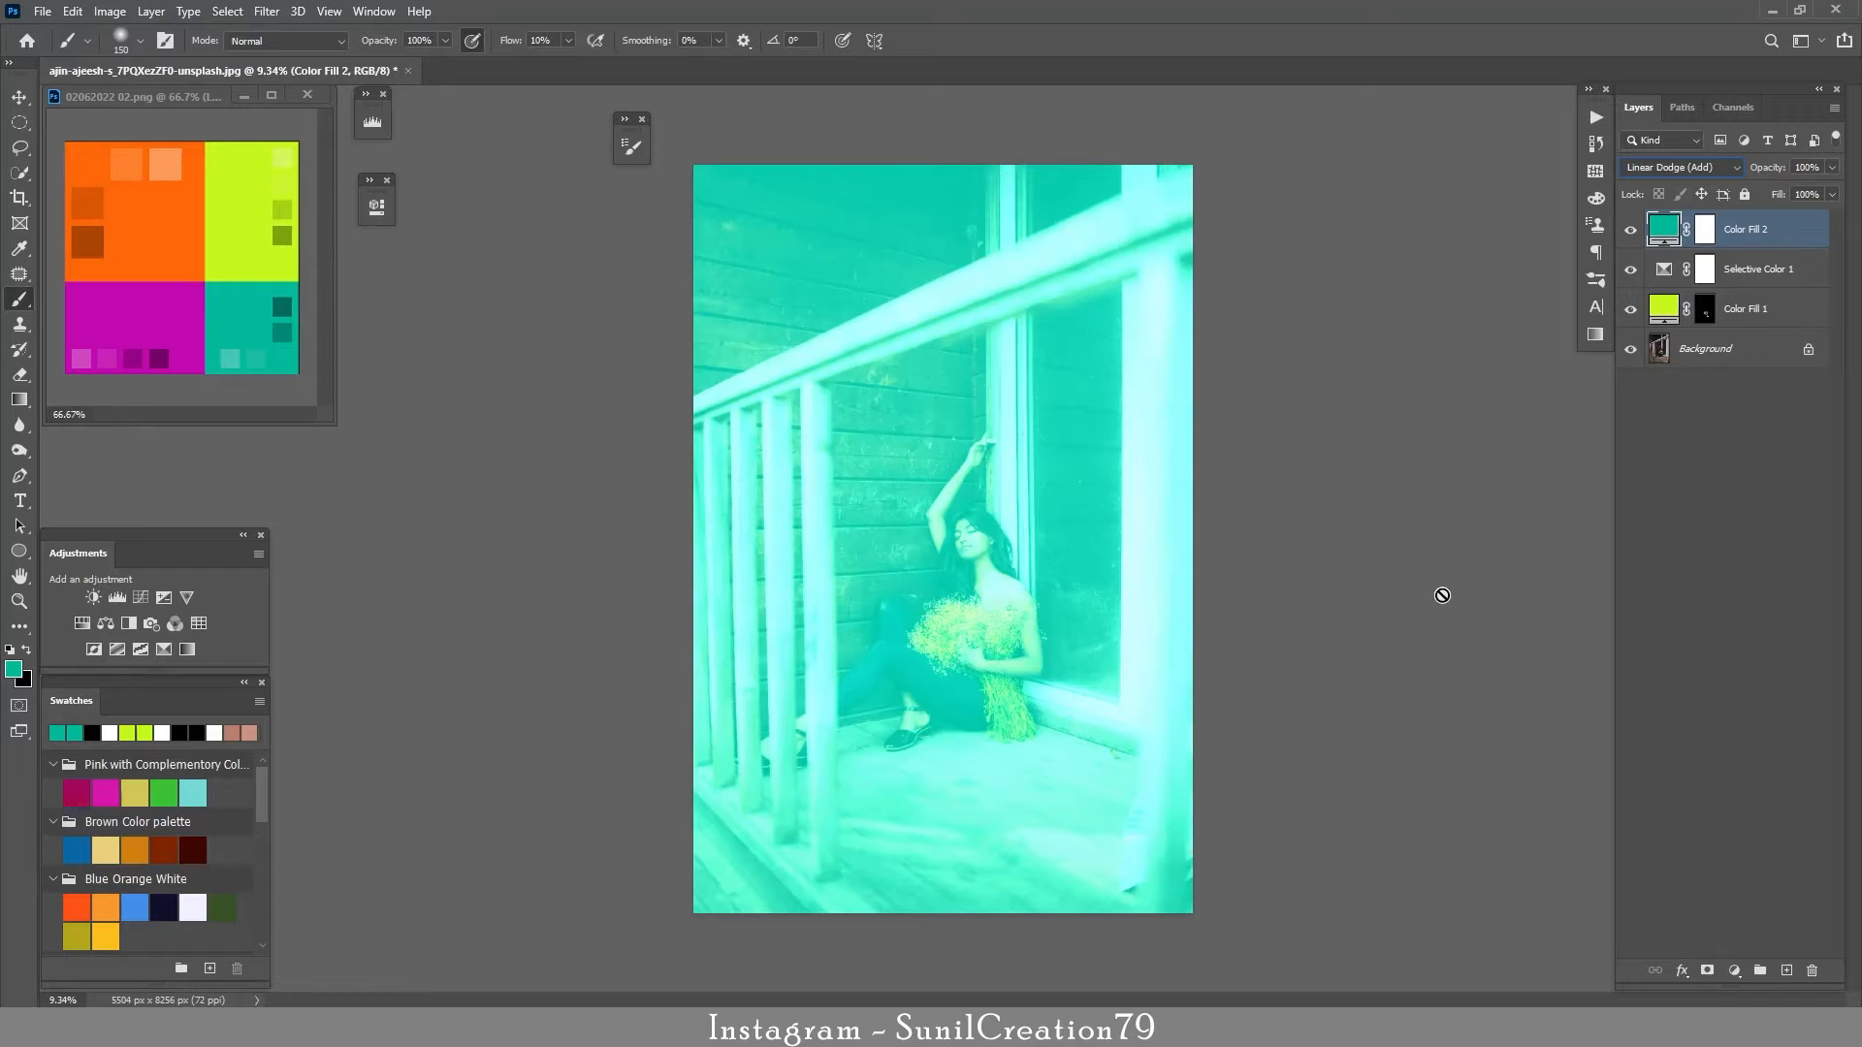
- Invert the teal fill's mask to black and choose the black-to-white Basics preset for the Gradient tool
{"action": "left_click", "coordinate": [1707, 229]}
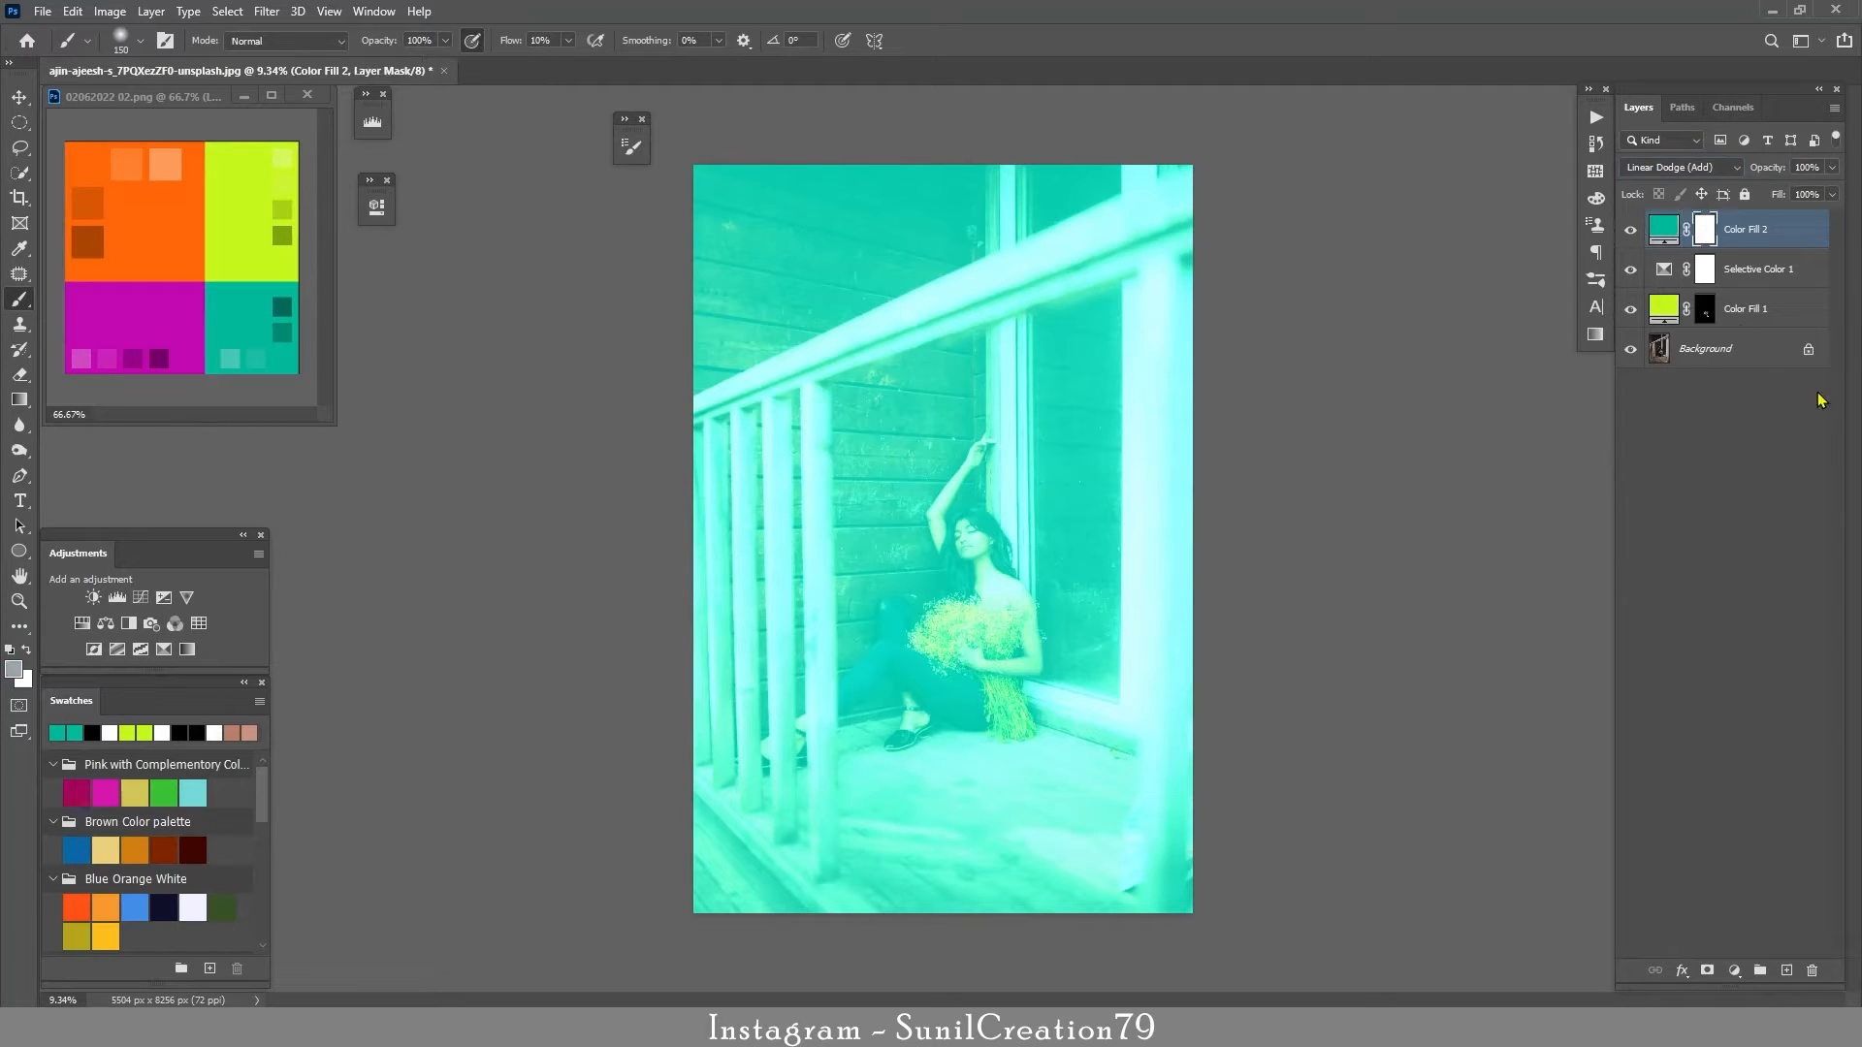
{"action": "key", "text": "ctrl+i"}
{"action": "left_click", "coordinate": [19, 399]}
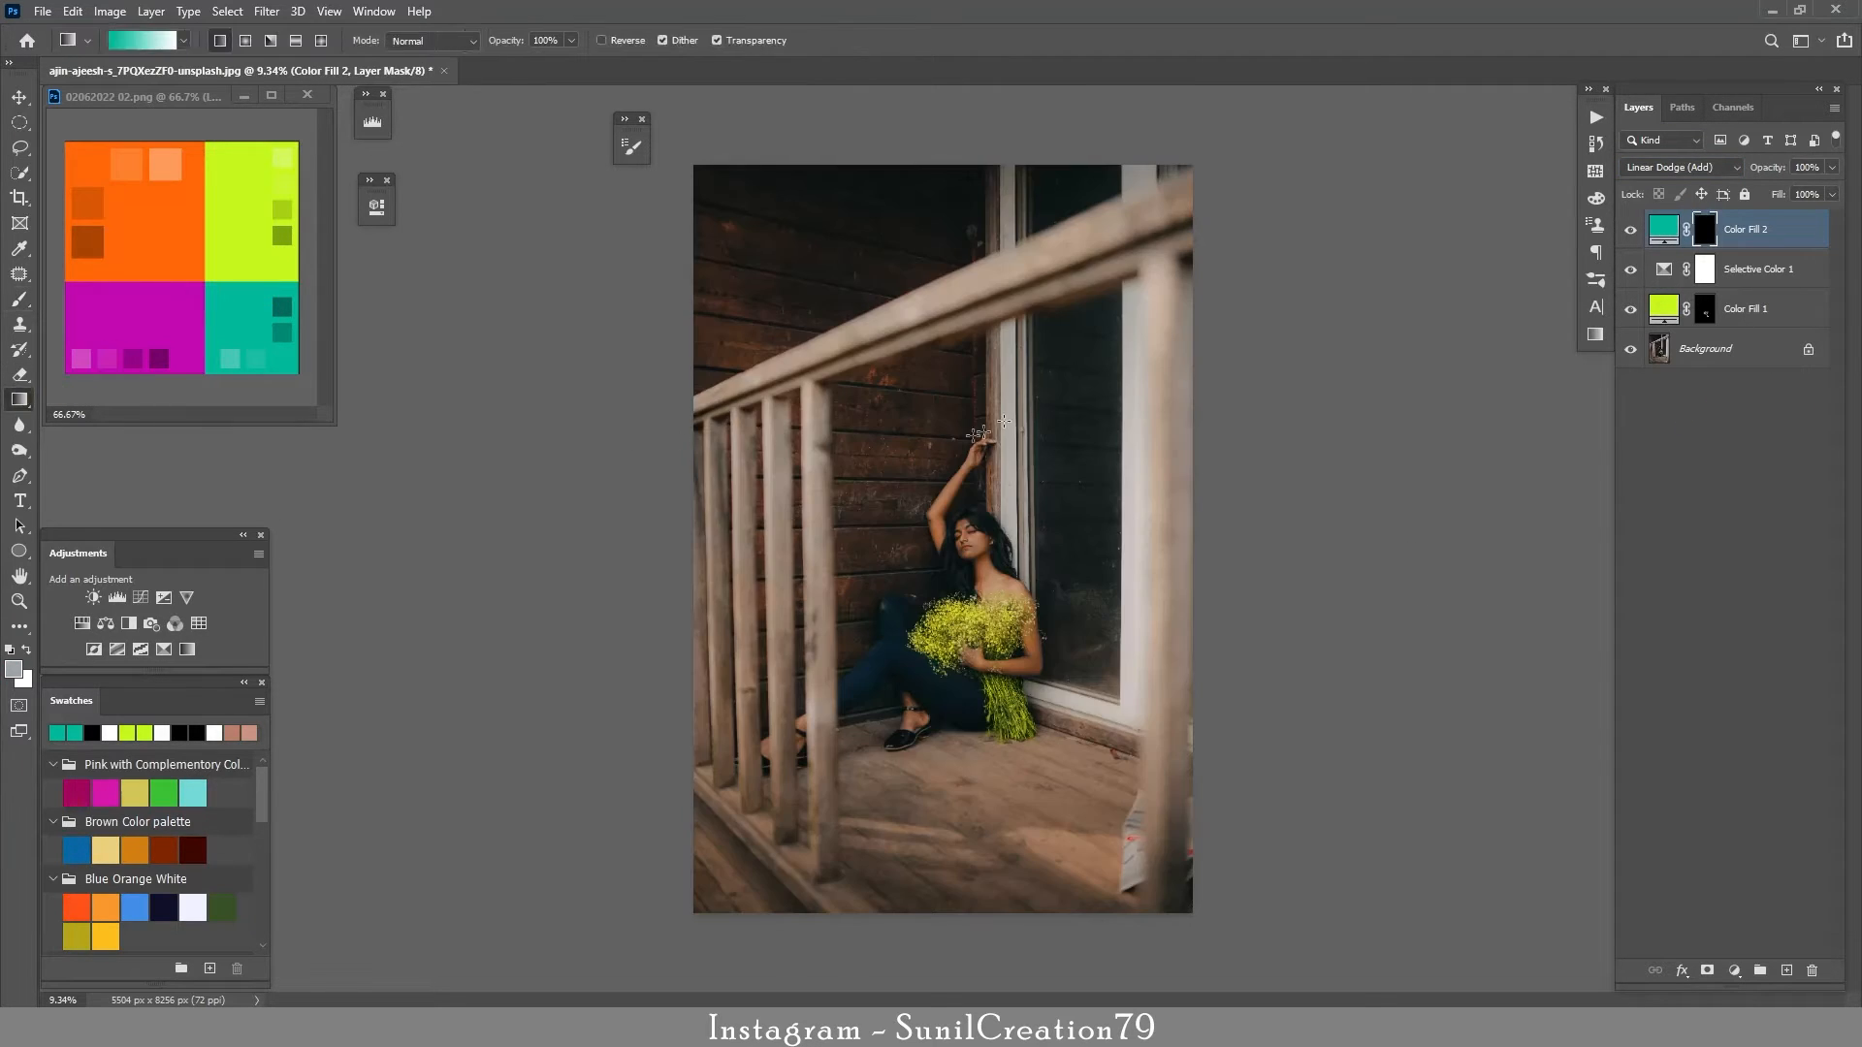
{"action": "left_click", "coordinate": [183, 40]}
{"action": "left_click", "coordinate": [49, 83]}
{"action": "left_click", "coordinate": [106, 109]}
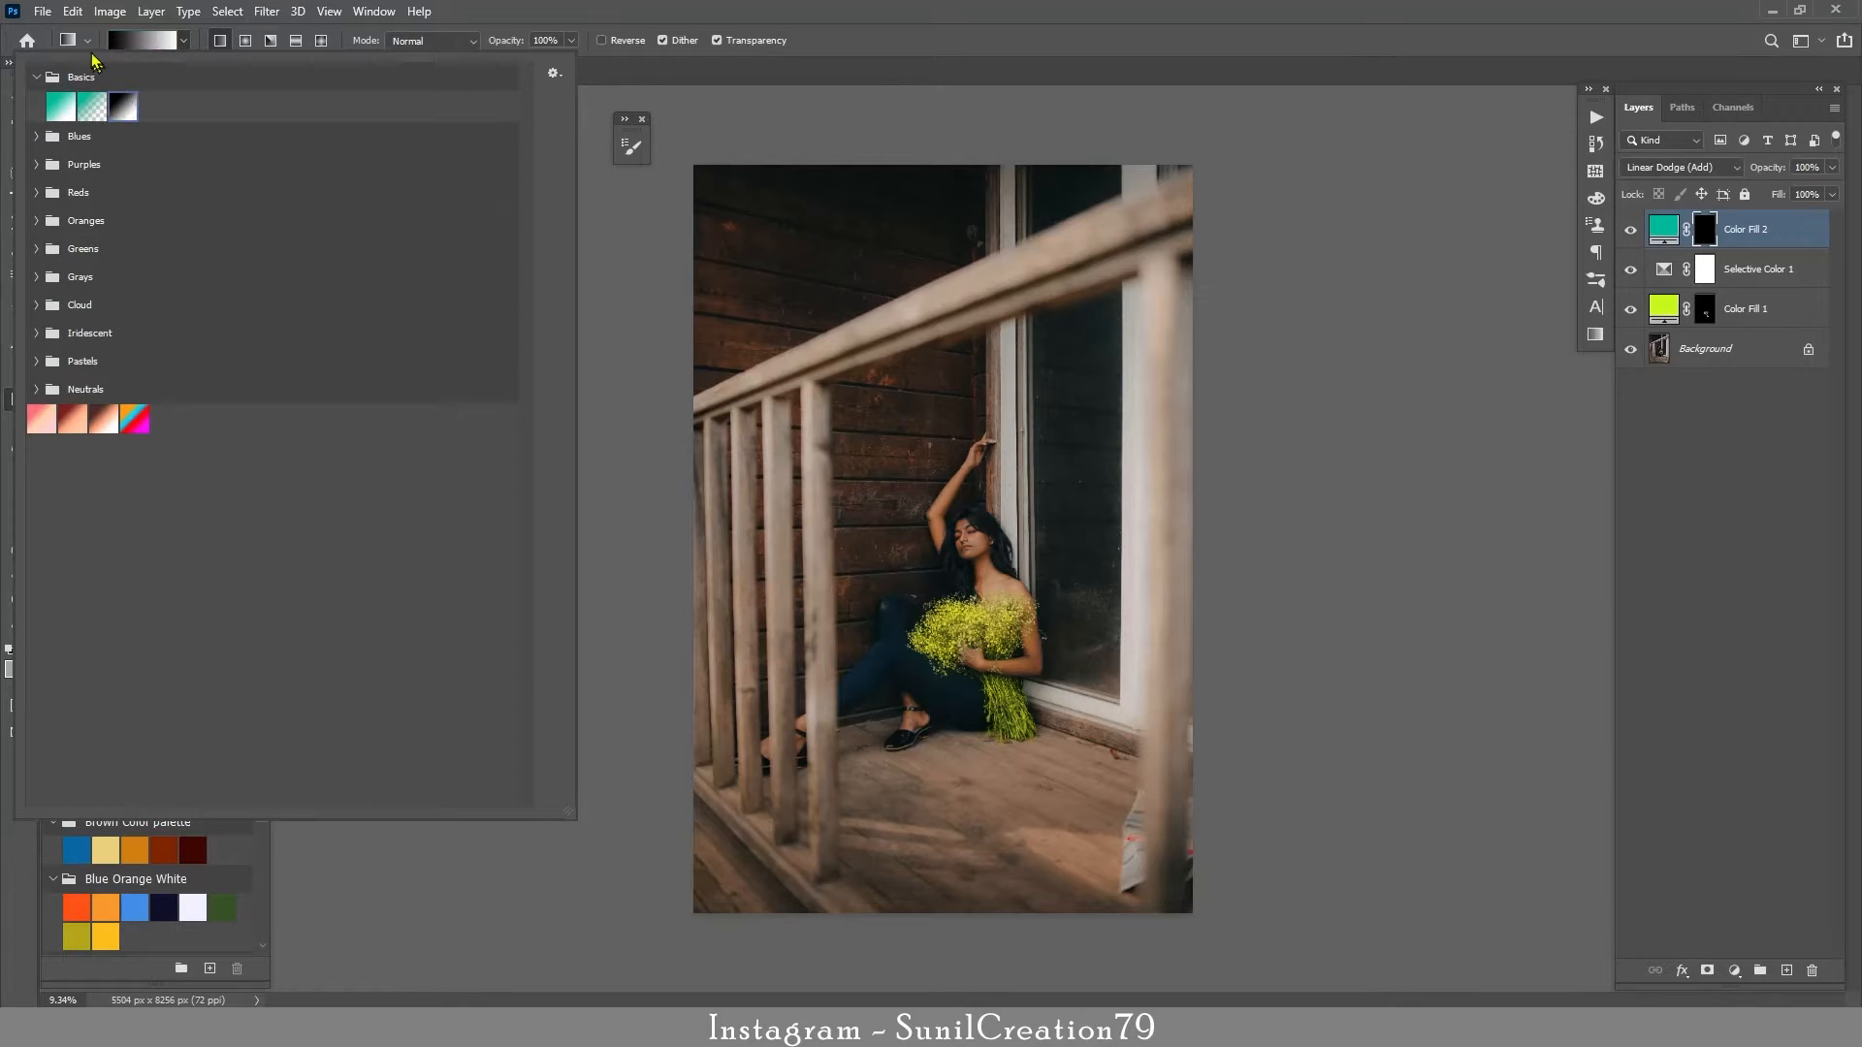
{"action": "left_click", "coordinate": [87, 40]}
{"action": "left_click", "coordinate": [539, 89]}
- Draw a linear gradient on the teal fill's mask from beside the woman's head out past the photo's upper-right corner
{"action": "left_click_drag", "start_coordinate": [1094, 329], "coordinate": [1015, 424]}
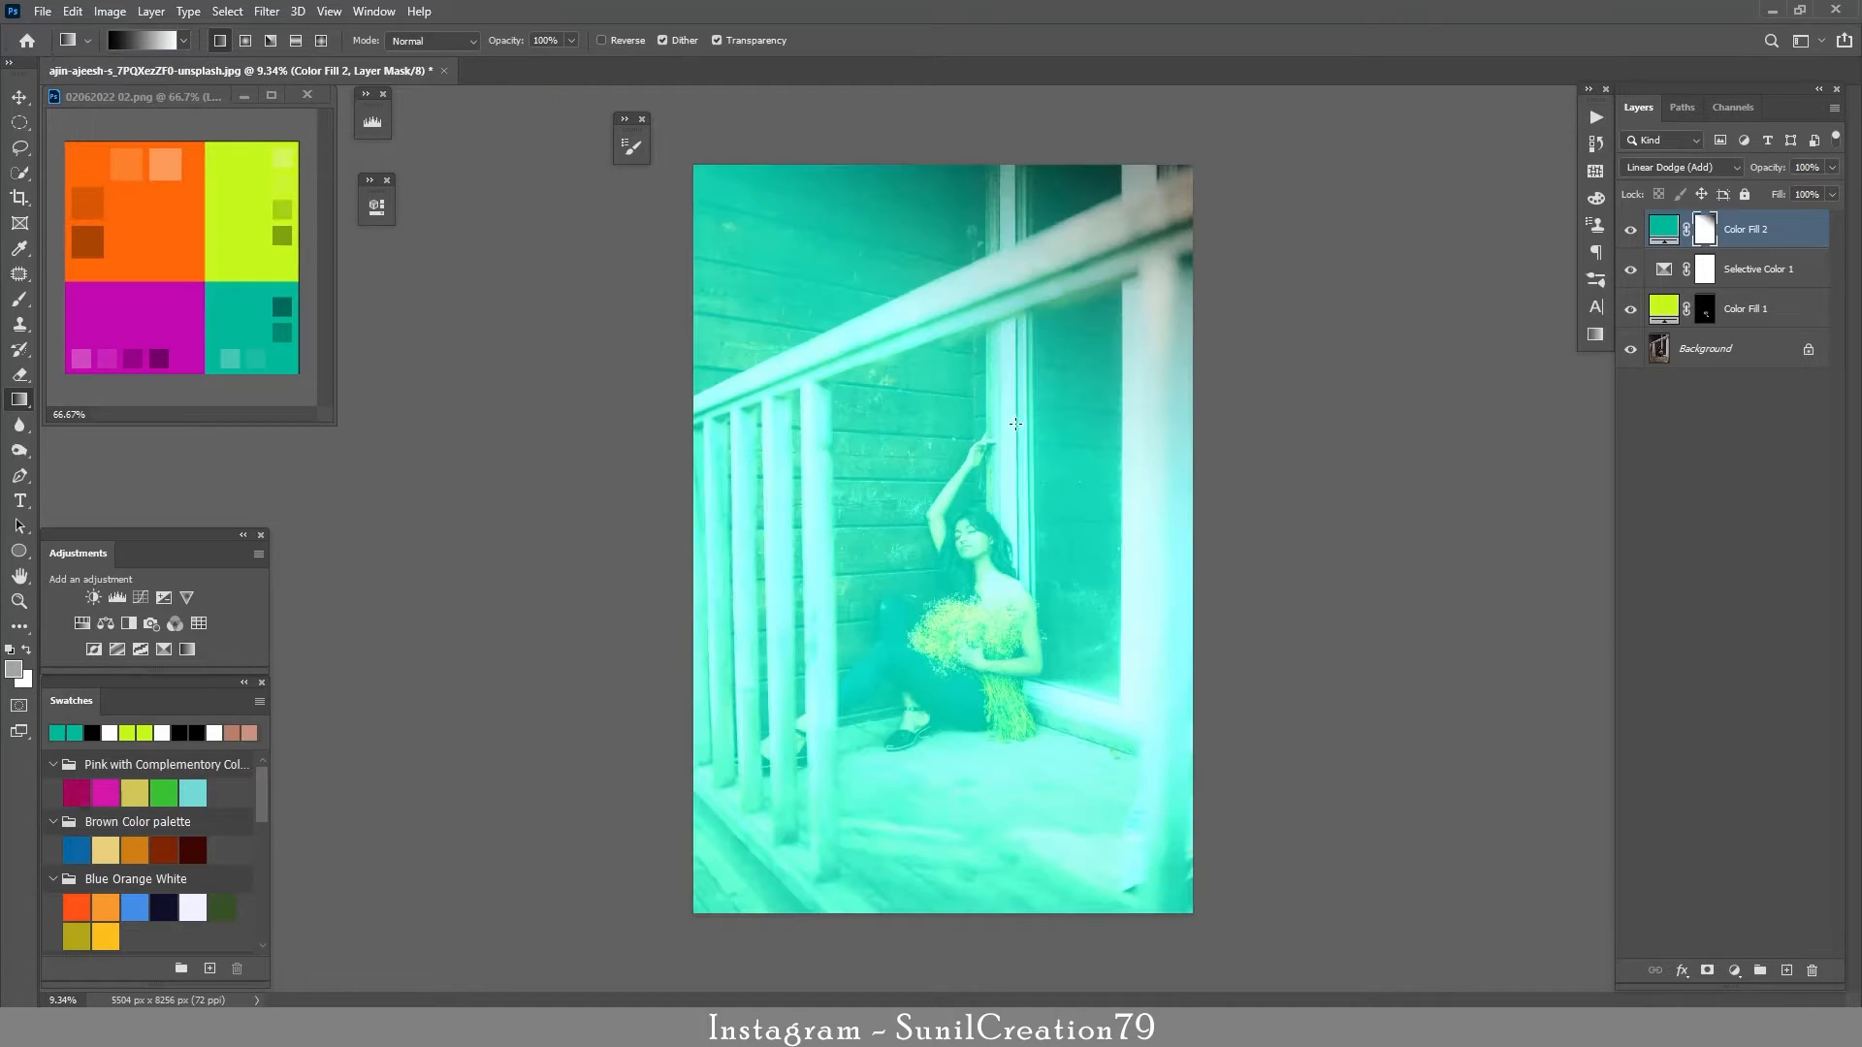
{"action": "left_click_drag", "start_coordinate": [1041, 344], "coordinate": [1223, 160]}
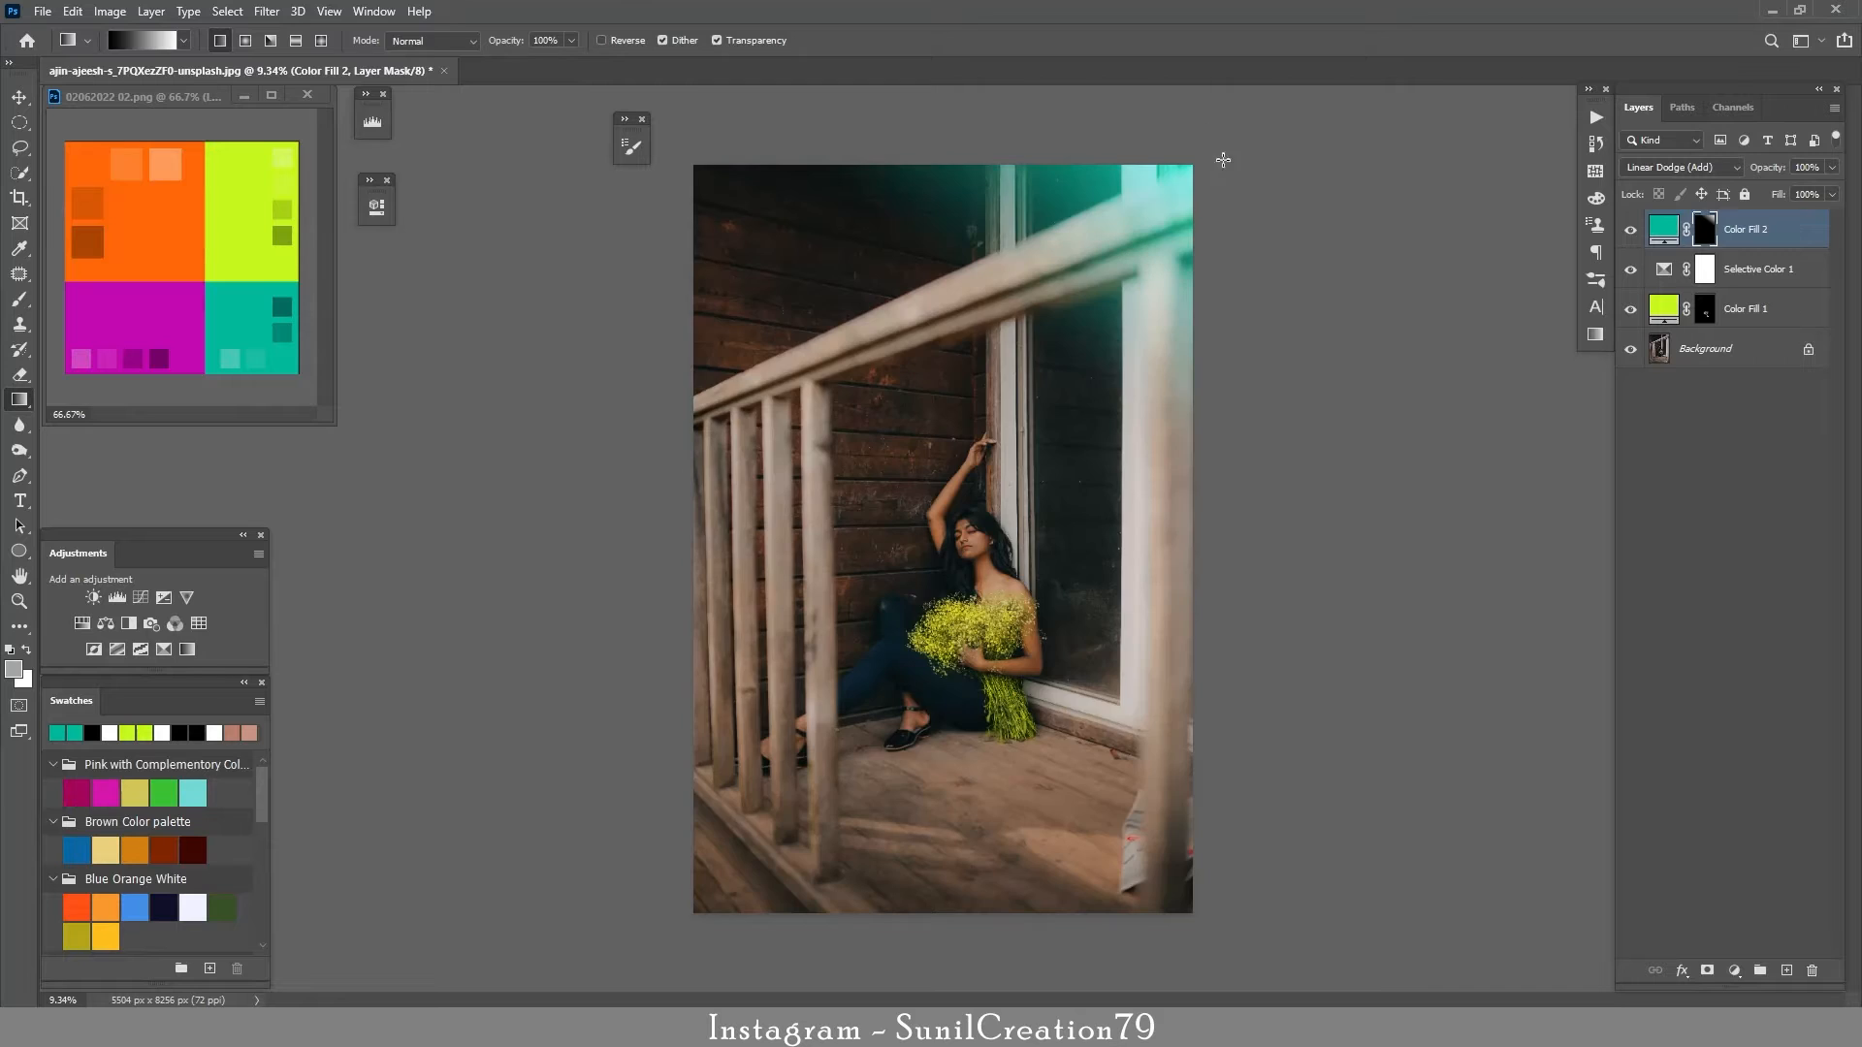
{"action": "left_click_drag", "start_coordinate": [921, 425], "coordinate": [1315, 140]}
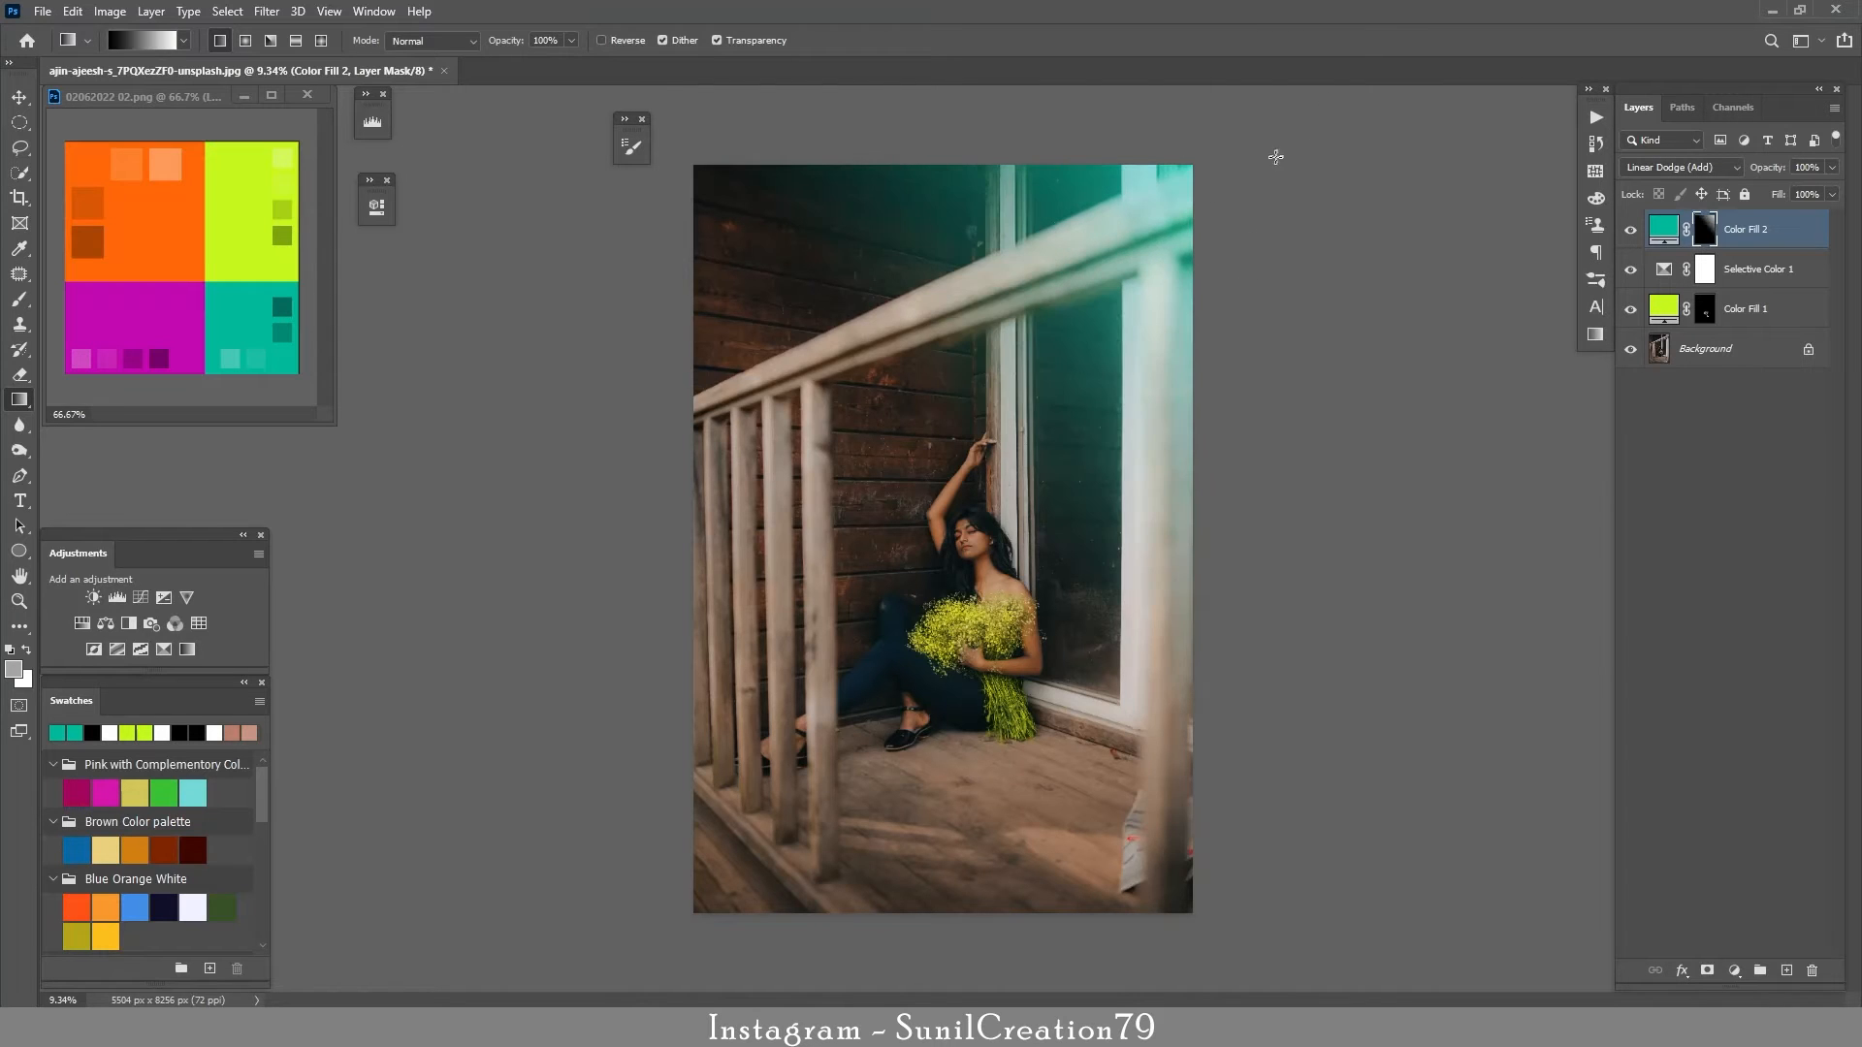
{"action": "left_click_drag", "start_coordinate": [911, 490], "coordinate": [1294, 125]}
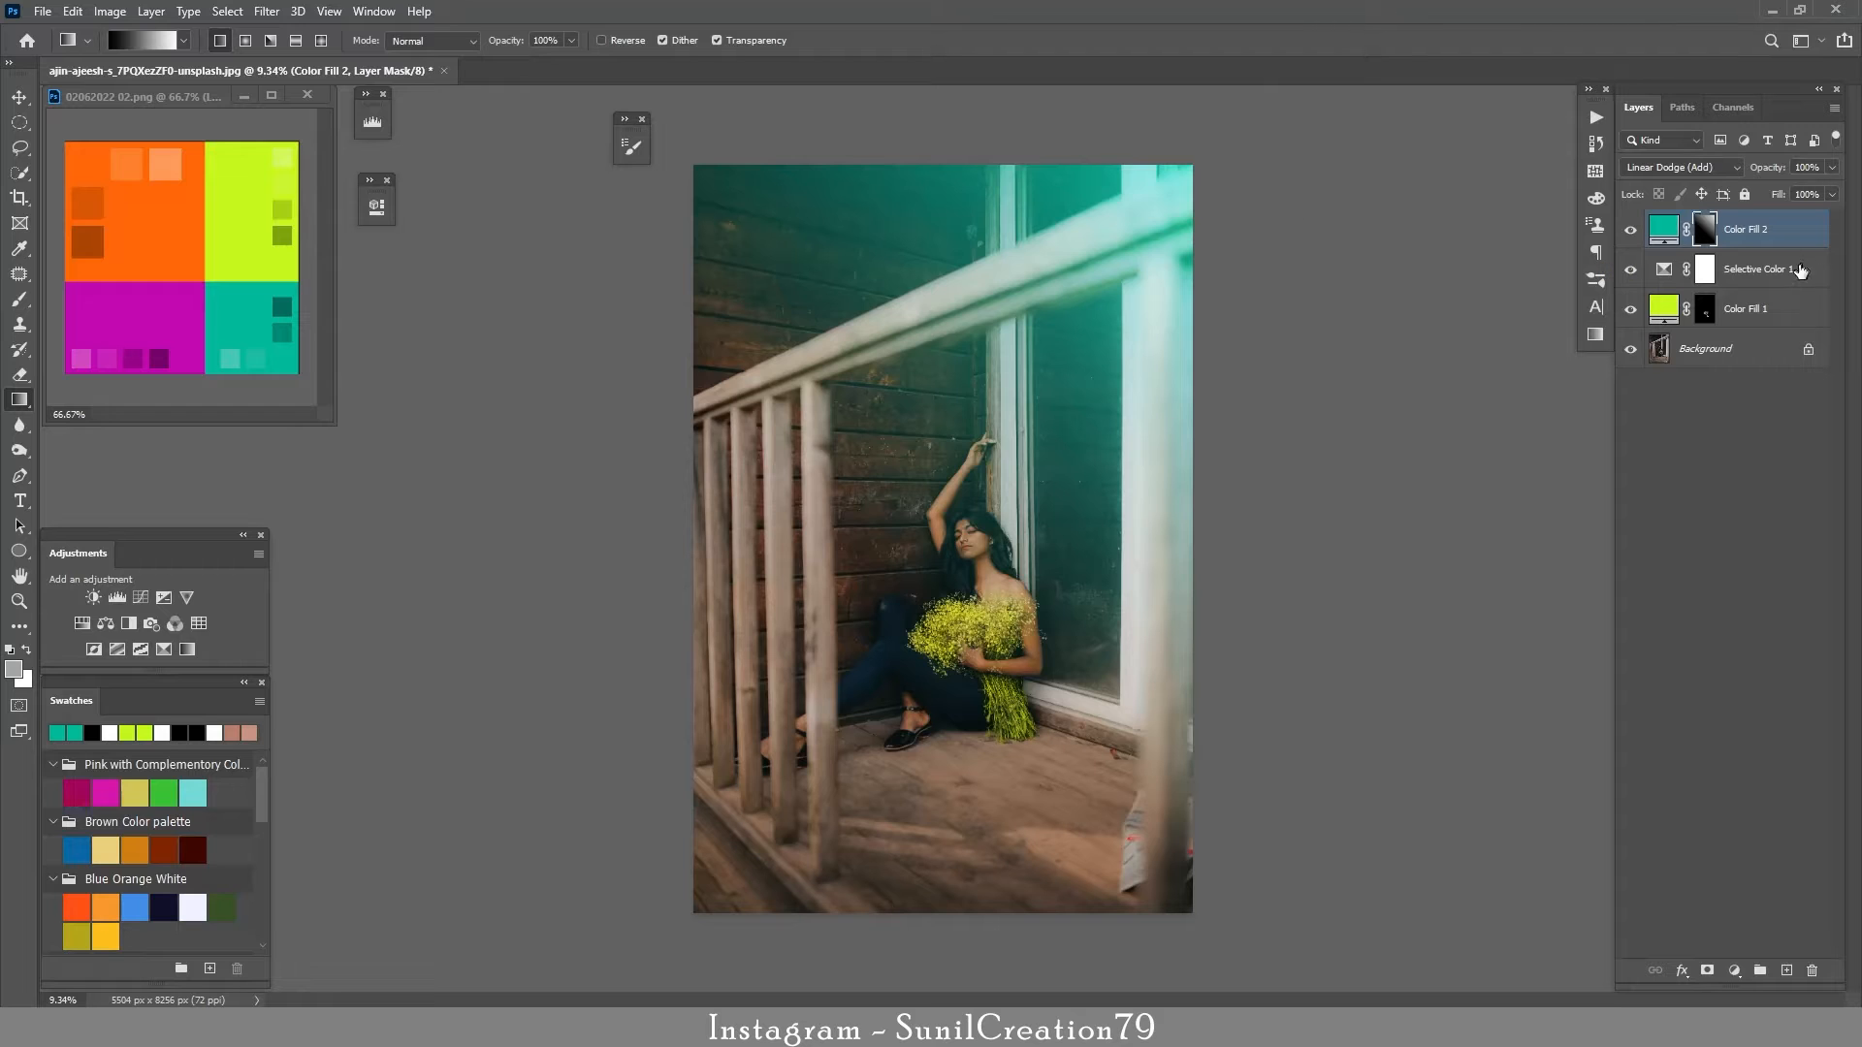
- Limit the teal fill to darker tones by splitting the Blend If underlying-layer highlight slider to 32 / 96
{"action": "double_click", "coordinate": [1794, 229]}
{"action": "left_click_drag", "start_coordinate": [897, 20], "coordinate": [430, 279]}
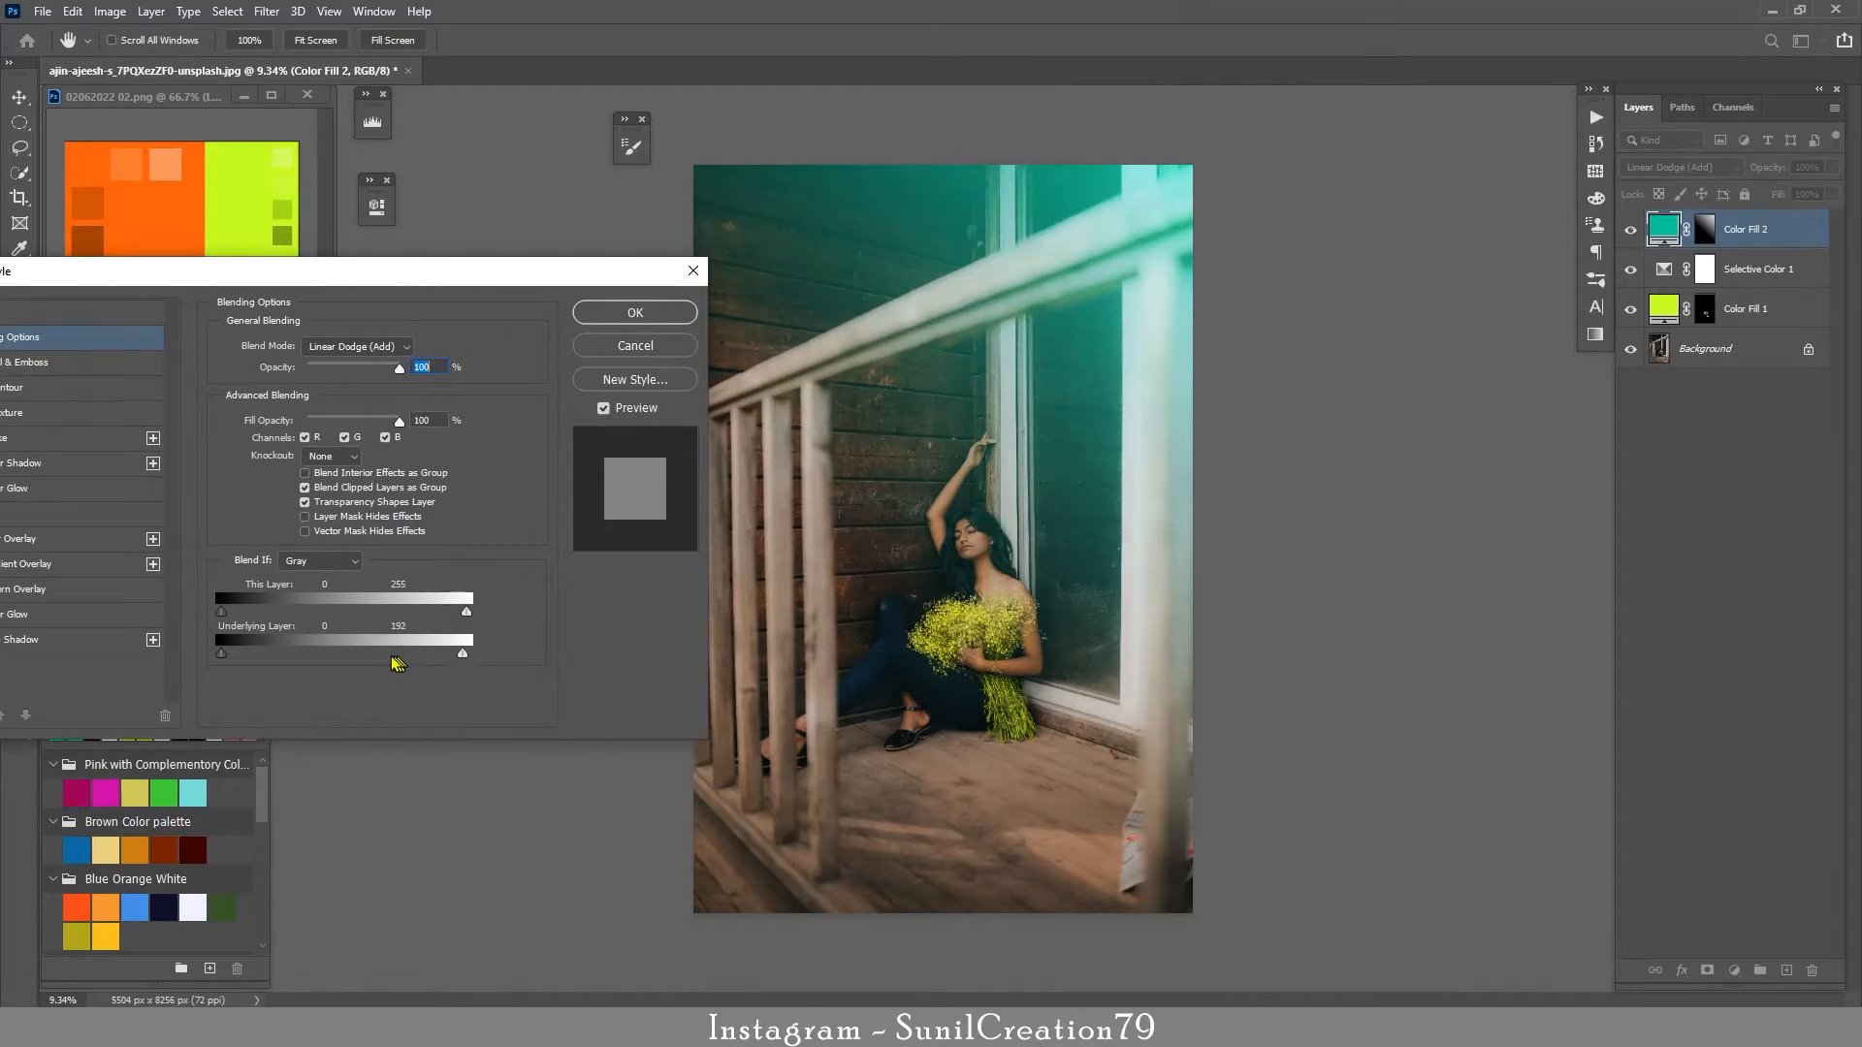
{"action": "left_click_drag", "start_coordinate": [398, 662], "coordinate": [324, 663]}
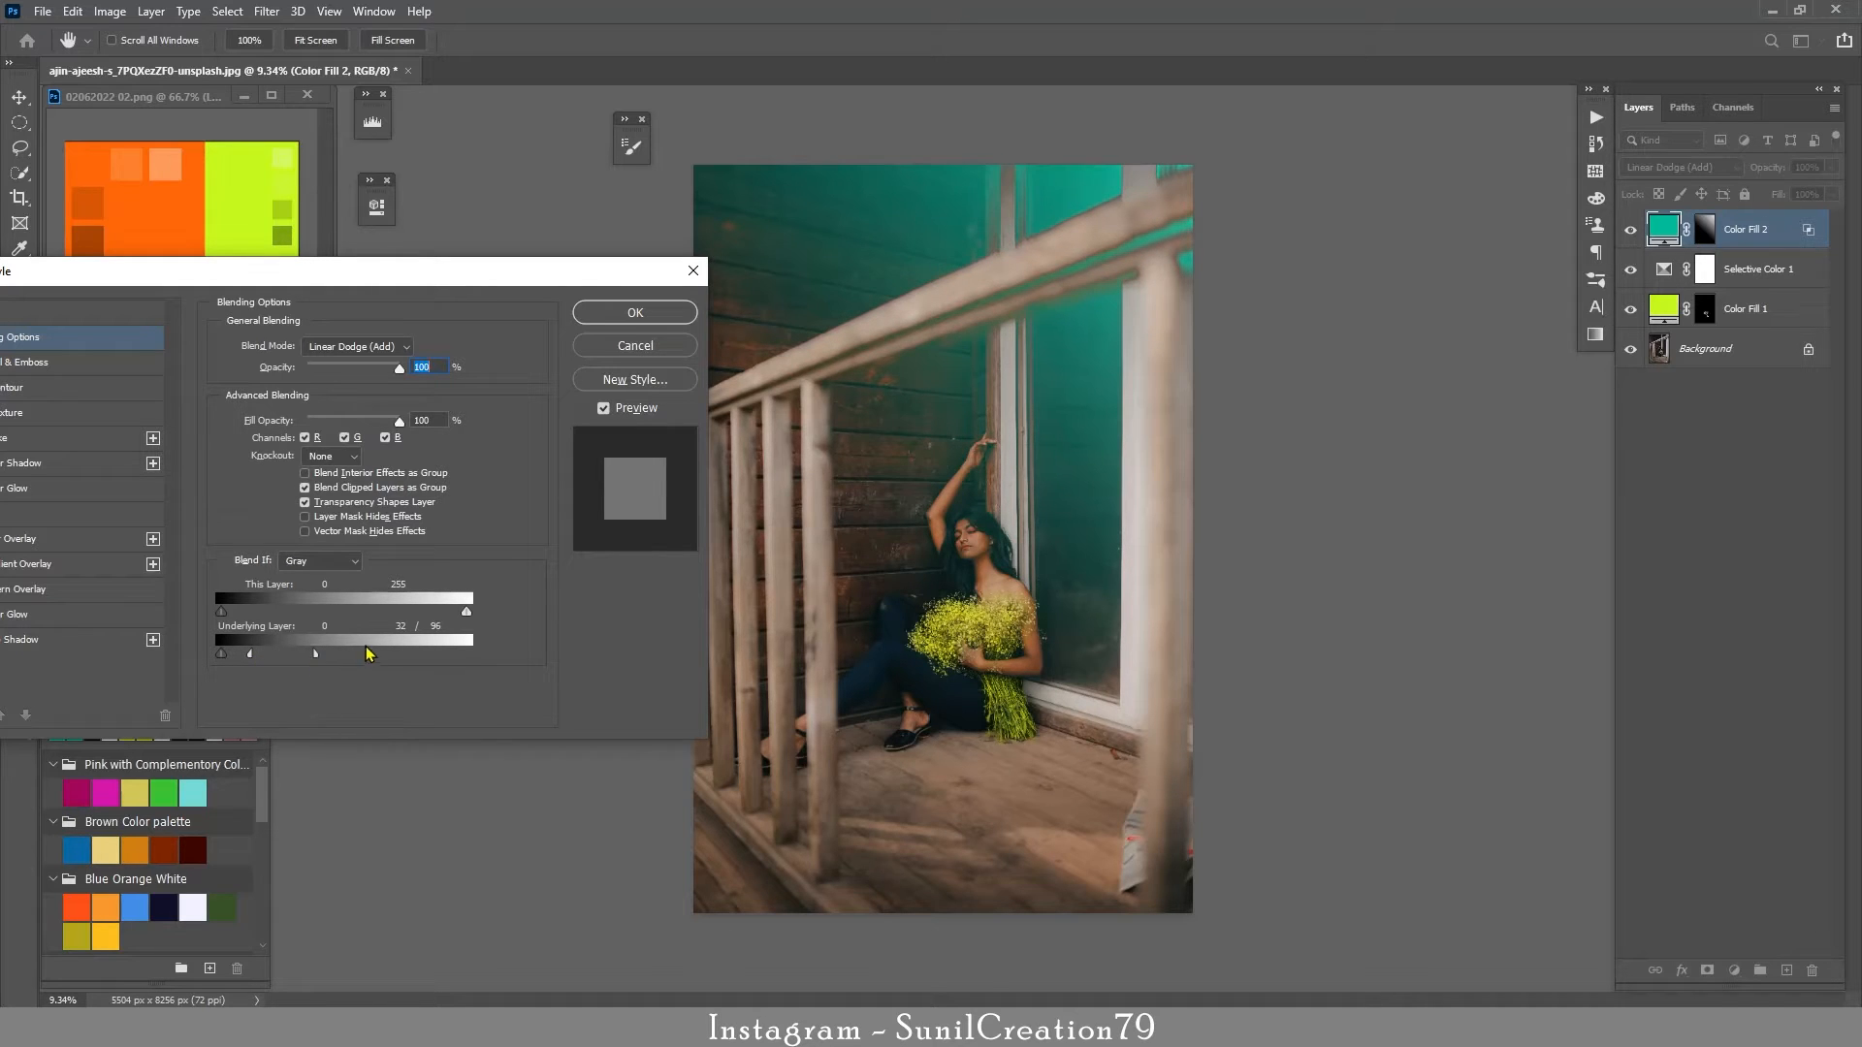
{"action": "key", "text": "Return"}
- Paint black on the teal fill's mask at 100% flow to remove the teal from the upper railing and post
{"action": "left_click", "coordinate": [20, 299]}
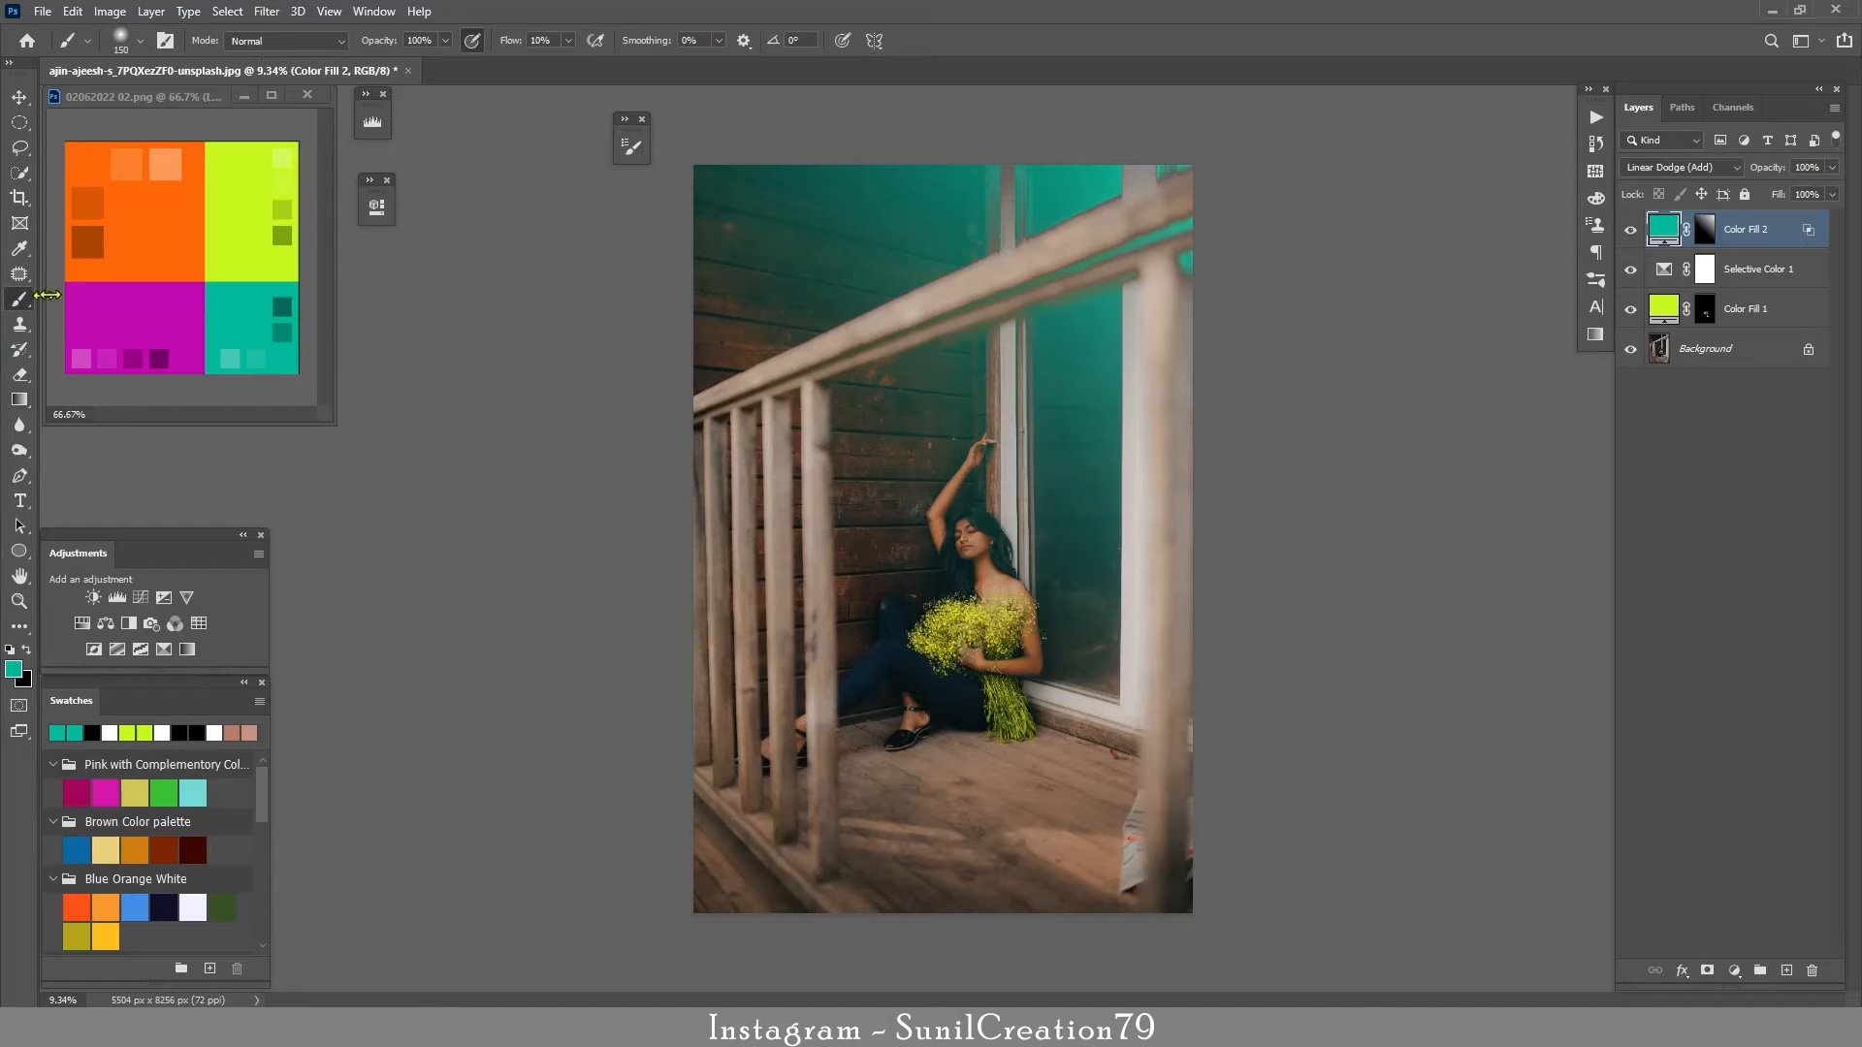
{"action": "key", "text": "x"}
{"action": "left_click", "coordinate": [1707, 238]}
{"action": "left_click_drag", "start_coordinate": [989, 312], "coordinate": [1345, 185]}
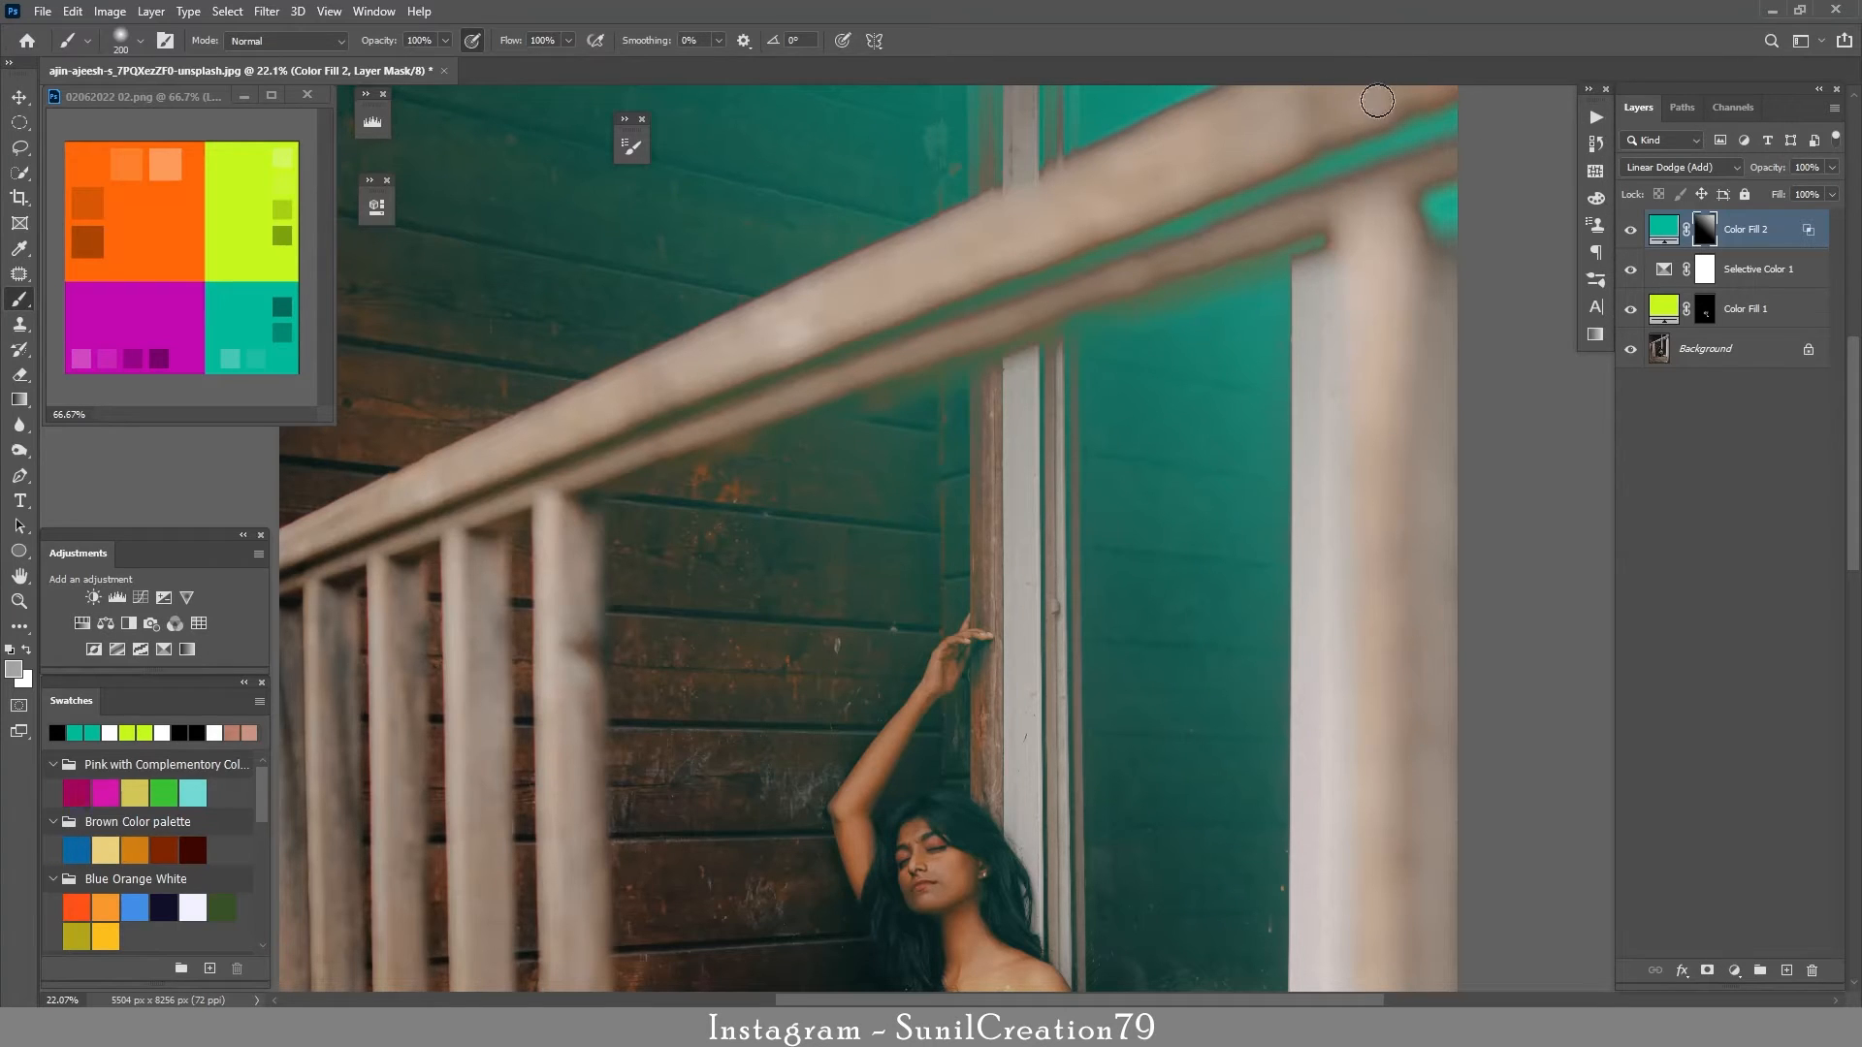
{"action": "key", "text": "d"}
{"action": "key", "text": "x"}
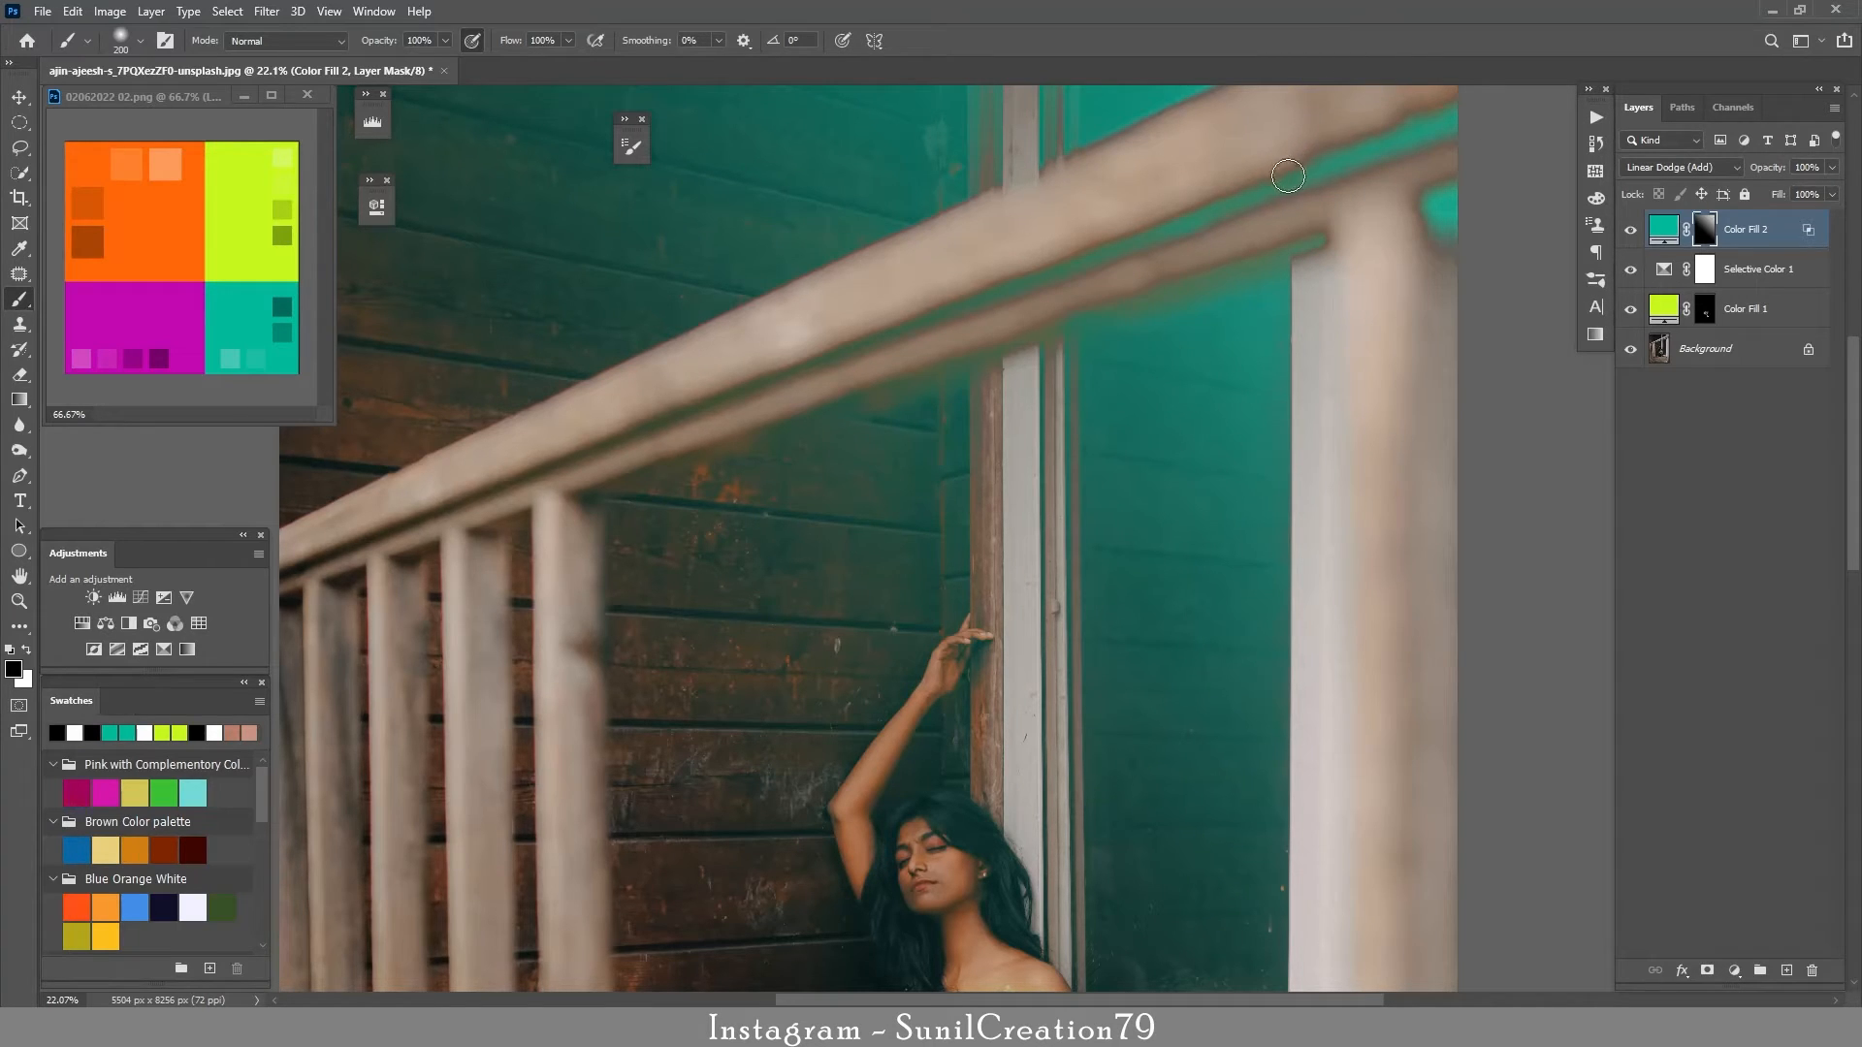
{"action": "mouse_move", "coordinate": [1340, 172]}
{"action": "left_mouse_down"}
{"action": "mouse_move", "coordinate": [1244, 197]}
{"action": "mouse_move", "coordinate": [1479, 110]}
{"action": "mouse_move", "coordinate": [1034, 274]}
{"action": "mouse_move", "coordinate": [1452, 135]}
{"action": "mouse_move", "coordinate": [1459, 98]}
{"action": "mouse_move", "coordinate": [1281, 163]}
{"action": "mouse_move", "coordinate": [1497, 115]}
{"action": "mouse_move", "coordinate": [1175, 205]}
{"action": "mouse_move", "coordinate": [606, 441]}
{"action": "mouse_move", "coordinate": [767, 347]}
{"action": "mouse_move", "coordinate": [1351, 181]}
{"action": "mouse_move", "coordinate": [1320, 280]}
{"action": "mouse_move", "coordinate": [1435, 210]}
{"action": "left_mouse_up"}
- Try to restore teal below the railing beside the white window frame by painting white on the teal fill's mask
{"action": "key", "text": "bracketright"}
{"action": "key", "text": "bracketright"}
{"action": "key", "text": "x"}
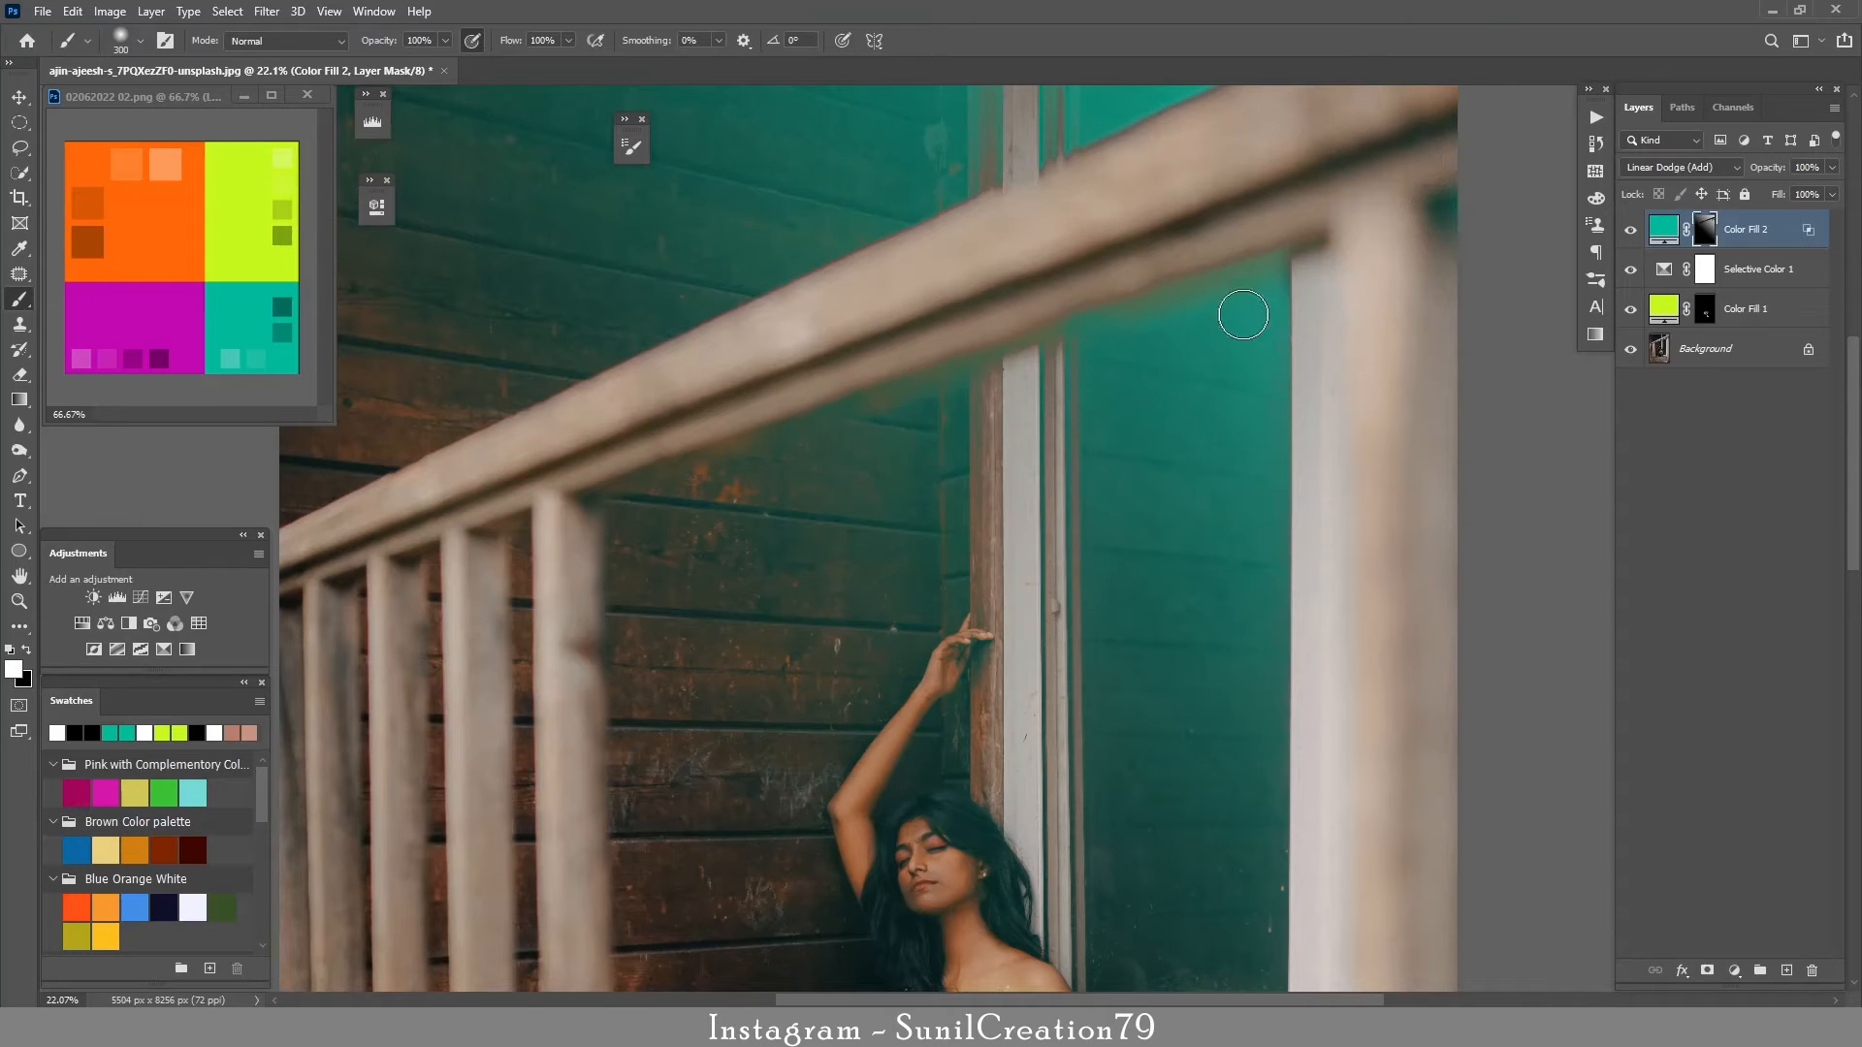
{"action": "left_click_drag", "start_coordinate": [1283, 306], "coordinate": [1276, 372]}
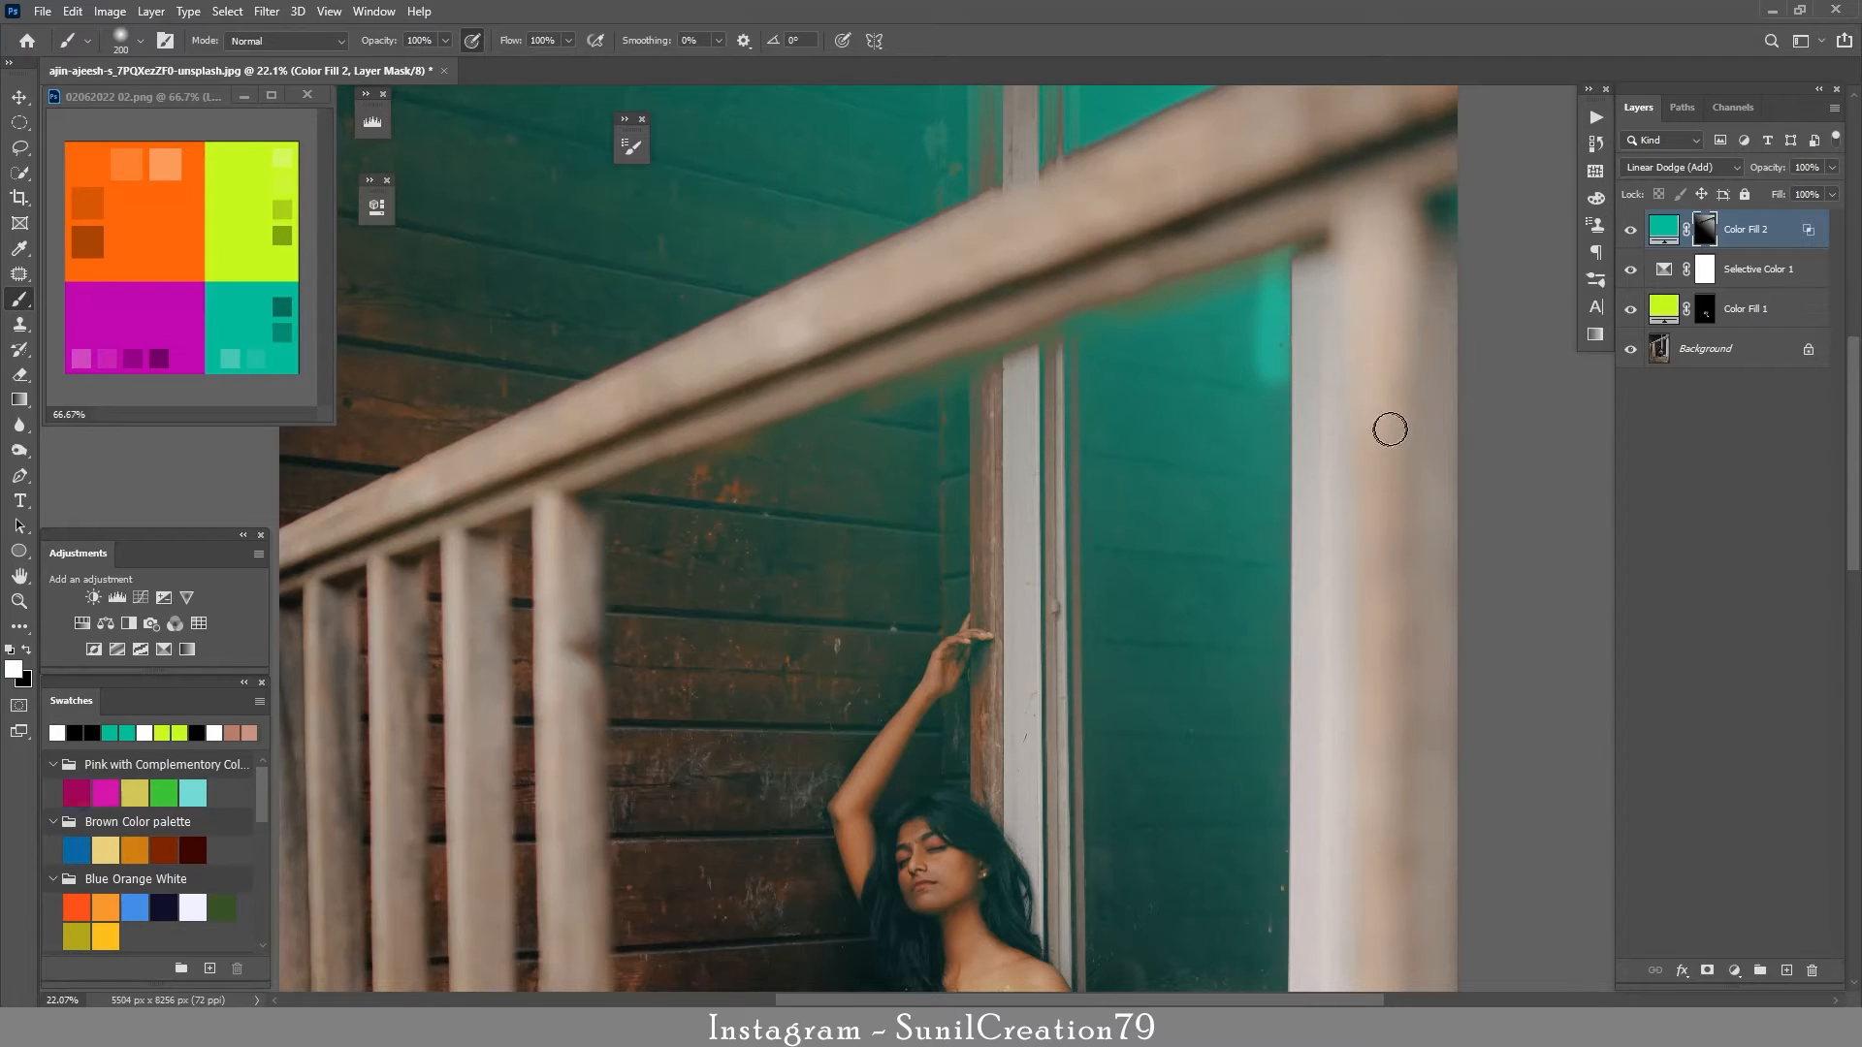
{"action": "key", "text": "ctrl+z"}
- Refine the teal fill's mask above the railing, painting black over the window frame and edges and white on the adjacent glass and wall
{"action": "scroll", "coordinate": [1296, 524], "scroll_direction": "up", "scroll_amount": 3}
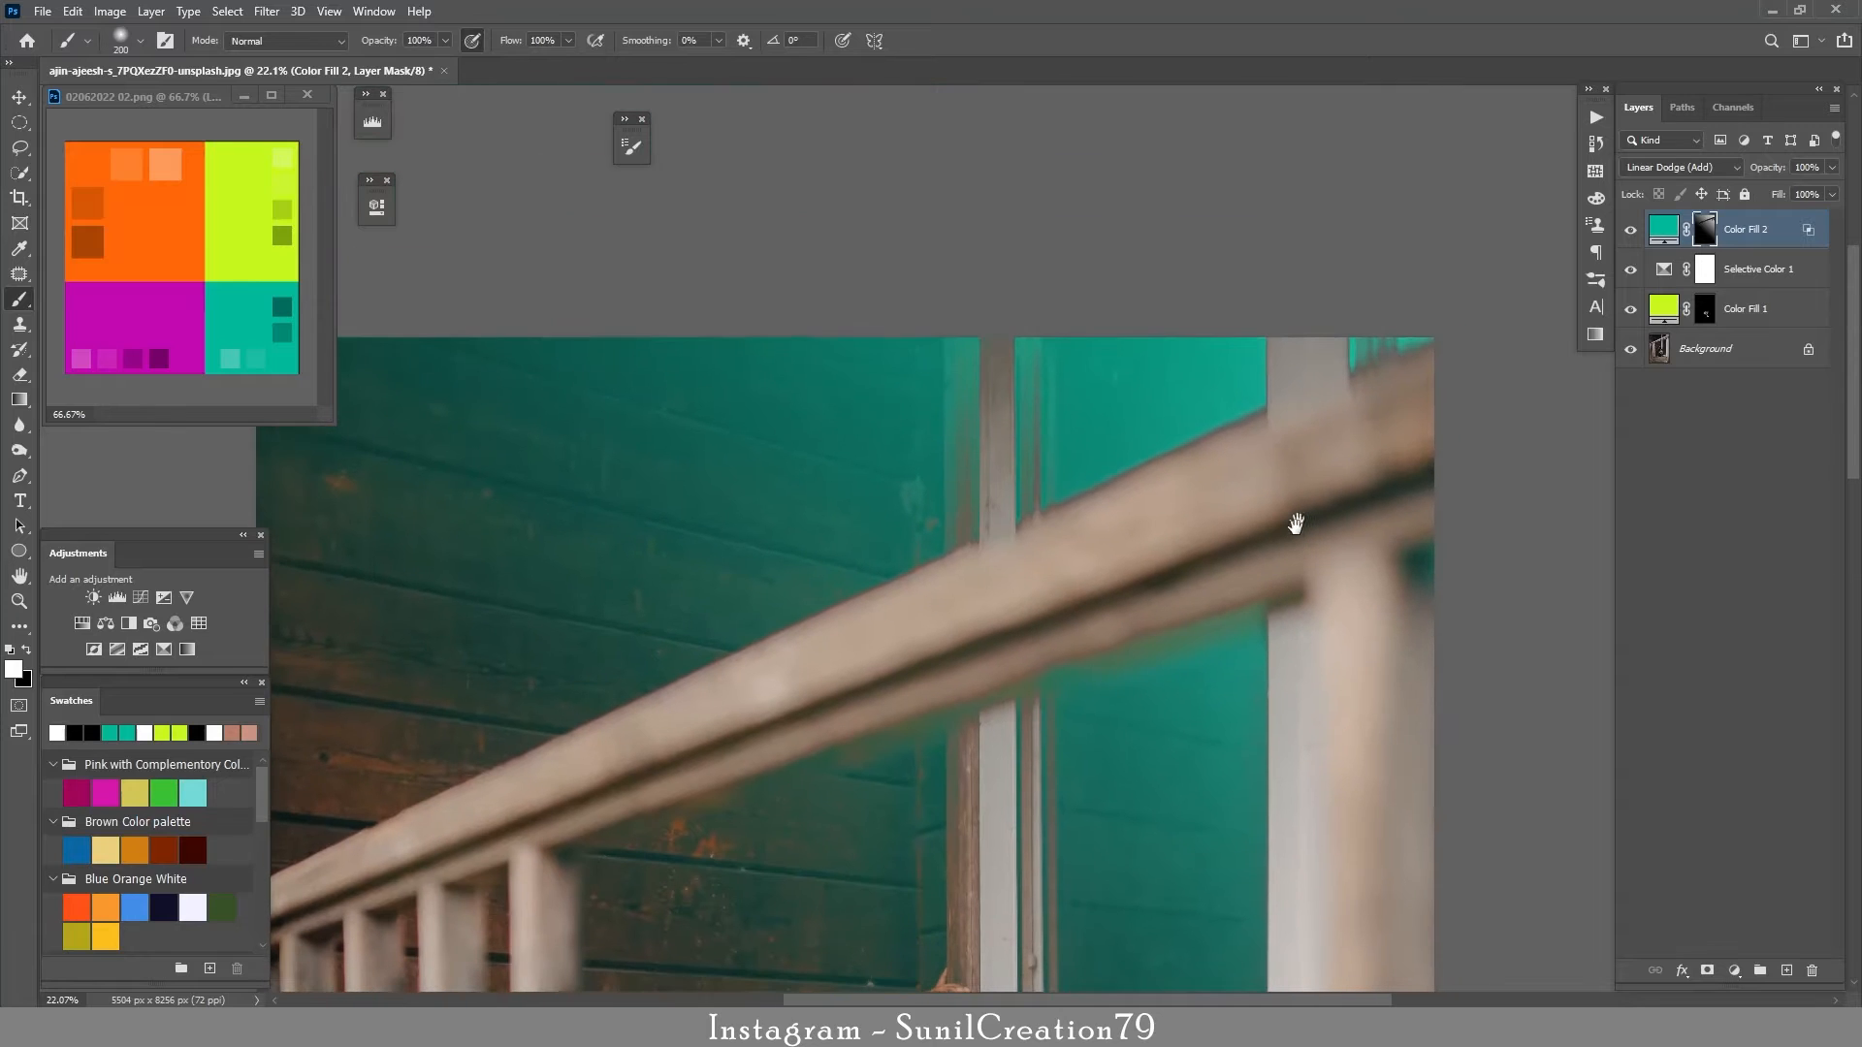
{"action": "key", "text": "x"}
{"action": "mouse_move", "coordinate": [964, 362]}
{"action": "left_mouse_down"}
{"action": "mouse_move", "coordinate": [959, 291]}
{"action": "mouse_move", "coordinate": [977, 523]}
{"action": "mouse_move", "coordinate": [965, 464]}
{"action": "mouse_move", "coordinate": [956, 497]}
{"action": "mouse_move", "coordinate": [977, 383]}
{"action": "mouse_move", "coordinate": [1018, 357]}
{"action": "mouse_move", "coordinate": [1040, 509]}
{"action": "mouse_move", "coordinate": [992, 382]}
{"action": "mouse_move", "coordinate": [1028, 579]}
{"action": "mouse_move", "coordinate": [1031, 349]}
{"action": "mouse_move", "coordinate": [1014, 388]}
{"action": "mouse_move", "coordinate": [1055, 433]}
{"action": "mouse_move", "coordinate": [1069, 363]}
{"action": "mouse_move", "coordinate": [1078, 496]}
{"action": "left_mouse_up"}
{"action": "key", "text": "x"}
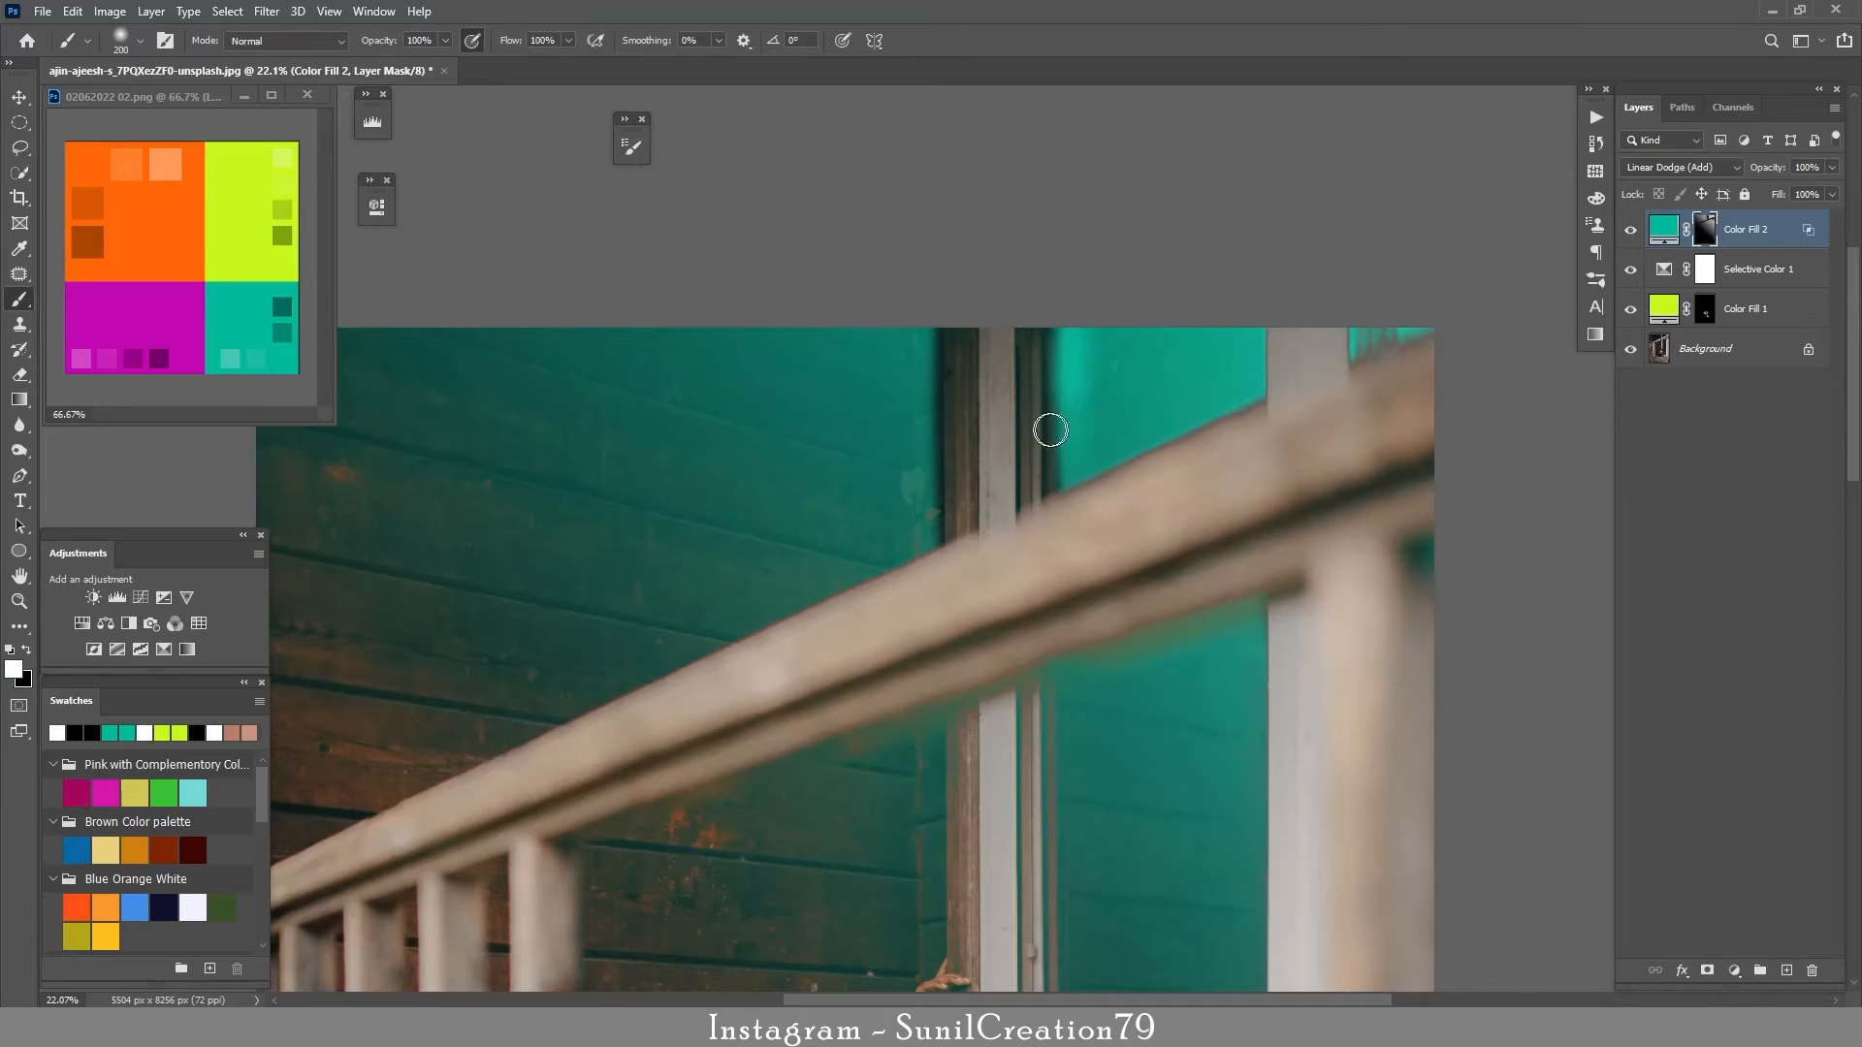
{"action": "mouse_move", "coordinate": [1050, 430]}
{"action": "left_mouse_down"}
{"action": "mouse_move", "coordinate": [1022, 491]}
{"action": "mouse_move", "coordinate": [1051, 427]}
{"action": "mouse_move", "coordinate": [1047, 346]}
{"action": "mouse_move", "coordinate": [1052, 512]}
{"action": "mouse_move", "coordinate": [927, 345]}
{"action": "mouse_move", "coordinate": [970, 570]}
{"action": "left_mouse_up"}
{"action": "key", "text": "x"}
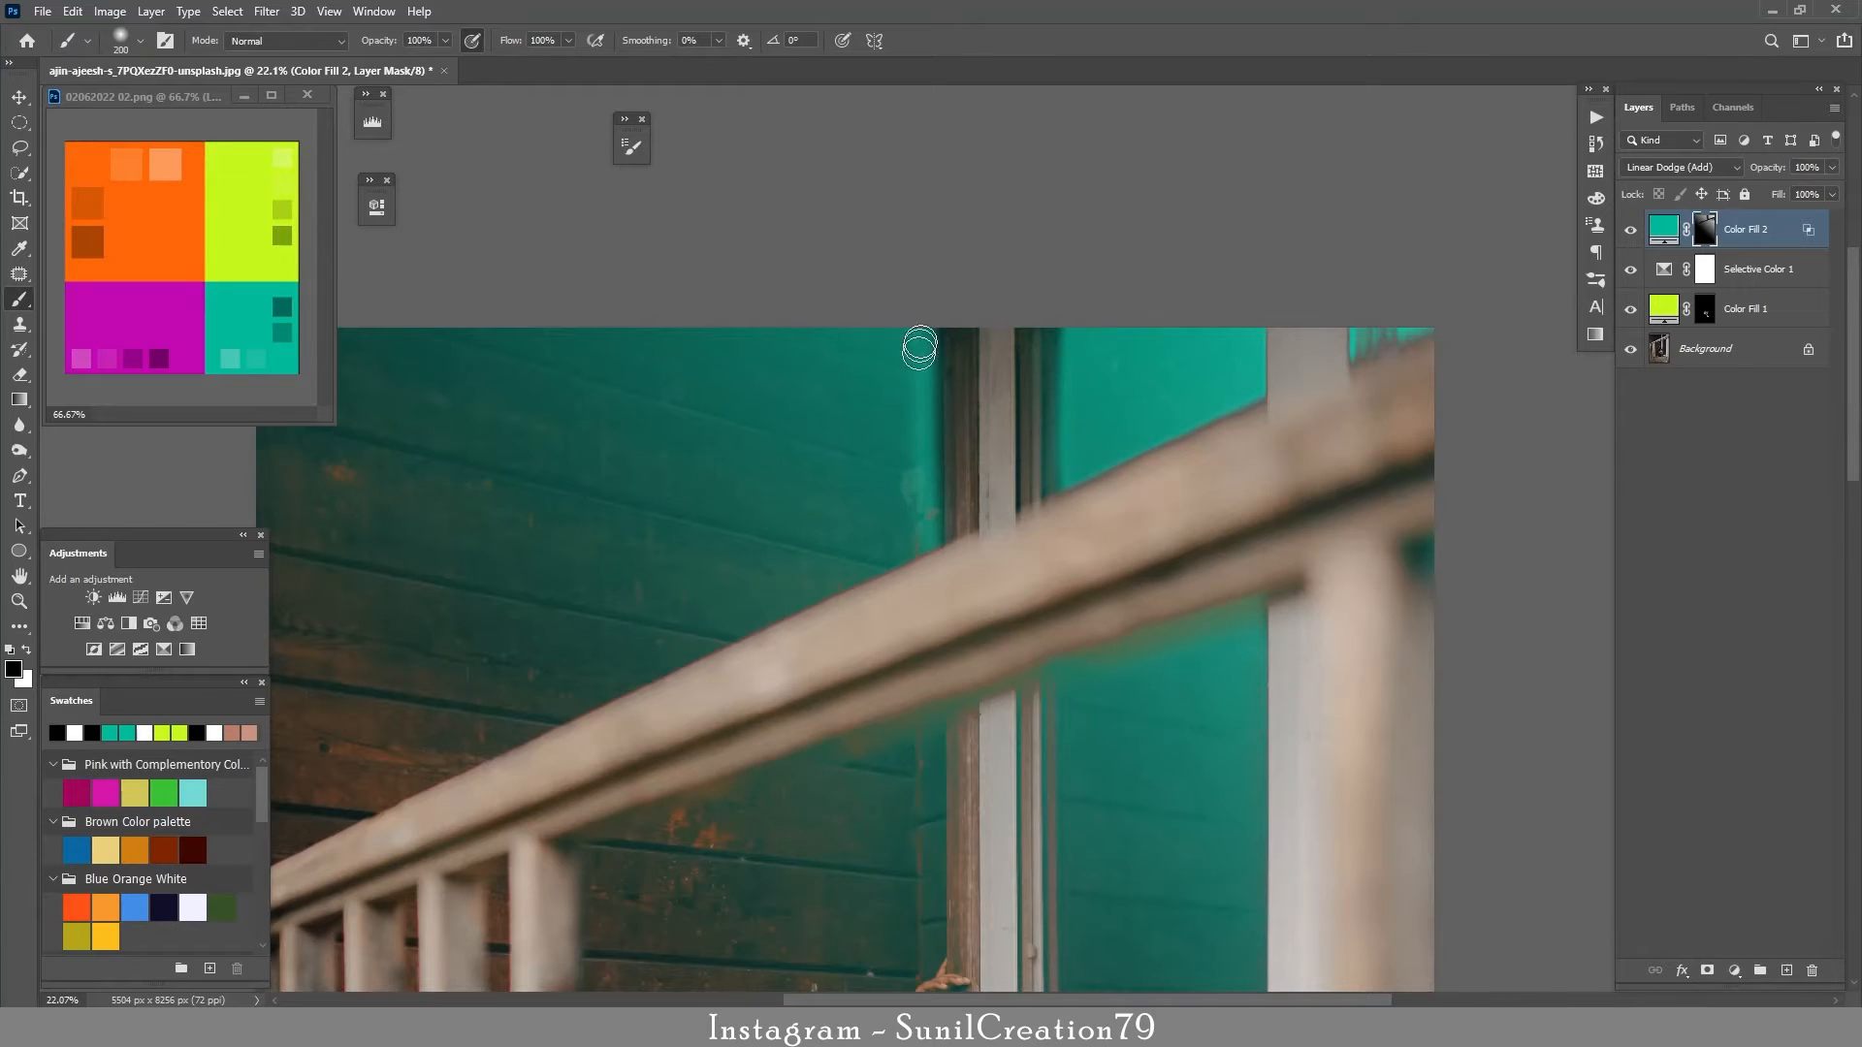
{"action": "left_click_drag", "start_coordinate": [915, 345], "coordinate": [933, 568]}
{"action": "mouse_move", "coordinate": [1322, 392]}
{"action": "left_mouse_down"}
{"action": "mouse_move", "coordinate": [1098, 471]}
{"action": "mouse_move", "coordinate": [1133, 476]}
{"action": "mouse_move", "coordinate": [1138, 665]}
{"action": "mouse_move", "coordinate": [1145, 641]}
{"action": "mouse_move", "coordinate": [1170, 655]}
{"action": "mouse_move", "coordinate": [1067, 432]}
{"action": "mouse_move", "coordinate": [1132, 398]}
{"action": "mouse_move", "coordinate": [1096, 397]}
{"action": "mouse_move", "coordinate": [1155, 395]}
{"action": "mouse_move", "coordinate": [1095, 420]}
{"action": "mouse_move", "coordinate": [1160, 388]}
{"action": "mouse_move", "coordinate": [1100, 417]}
{"action": "left_mouse_up"}
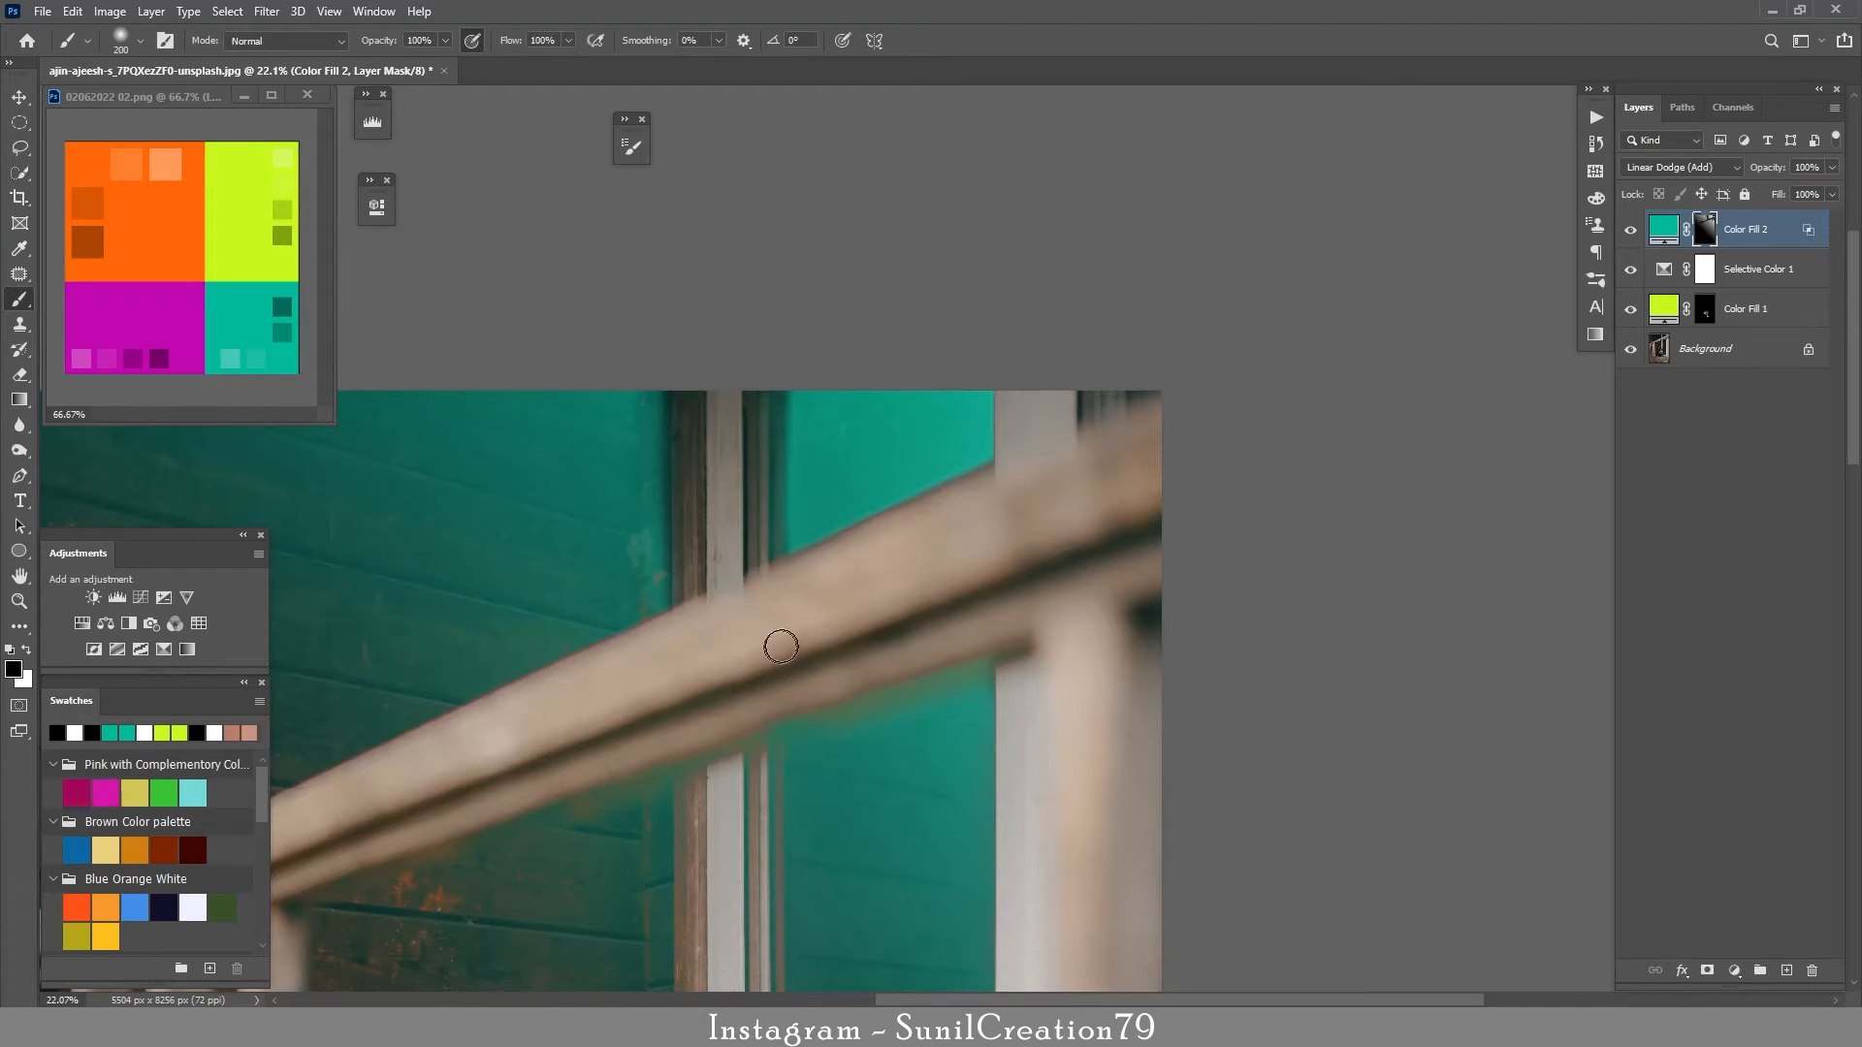
- Lower the teal fill layer's opacity to 40%
{"action": "key", "text": "z"}
{"action": "left_click_drag", "start_coordinate": [820, 620], "coordinate": [775, 653]}
{"action": "left_click_drag", "start_coordinate": [941, 572], "coordinate": [981, 603]}
{"action": "left_click_drag", "start_coordinate": [984, 699], "coordinate": [995, 728]}
{"action": "key", "text": "b"}
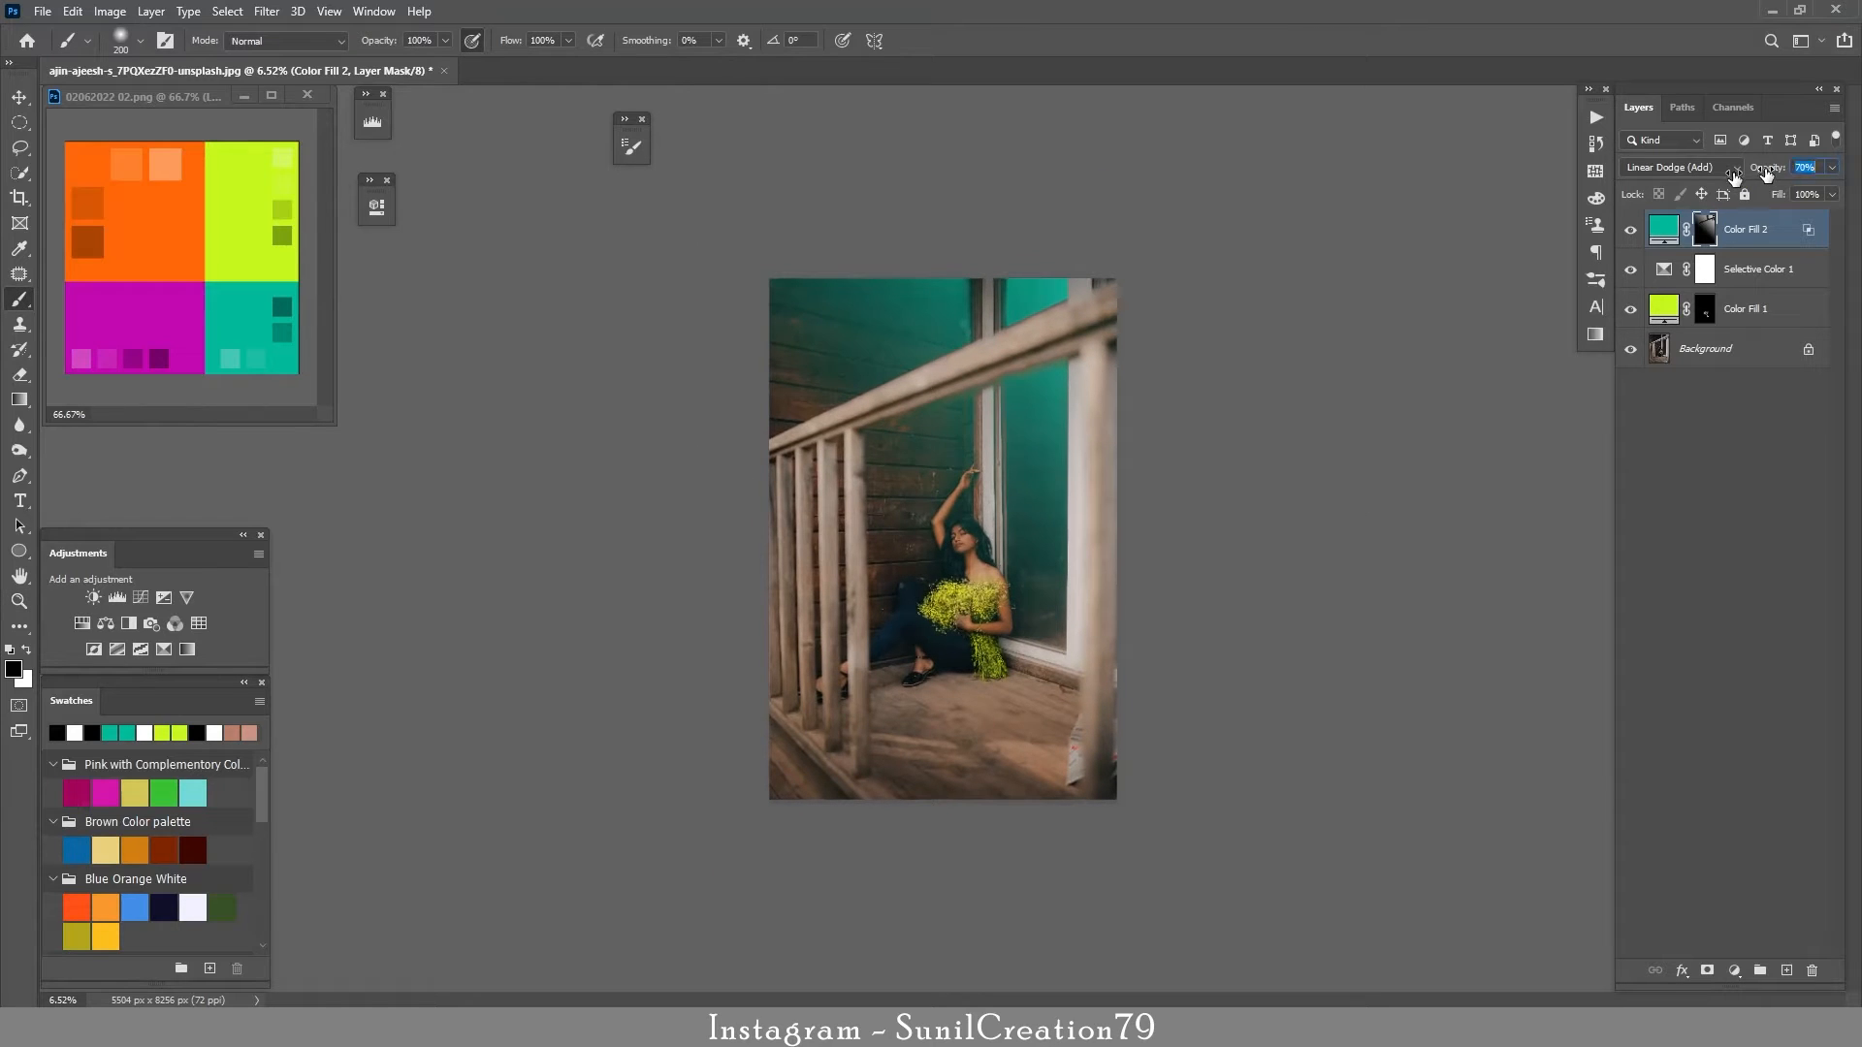
{"action": "left_click_drag", "start_coordinate": [1734, 178], "coordinate": [1705, 190]}
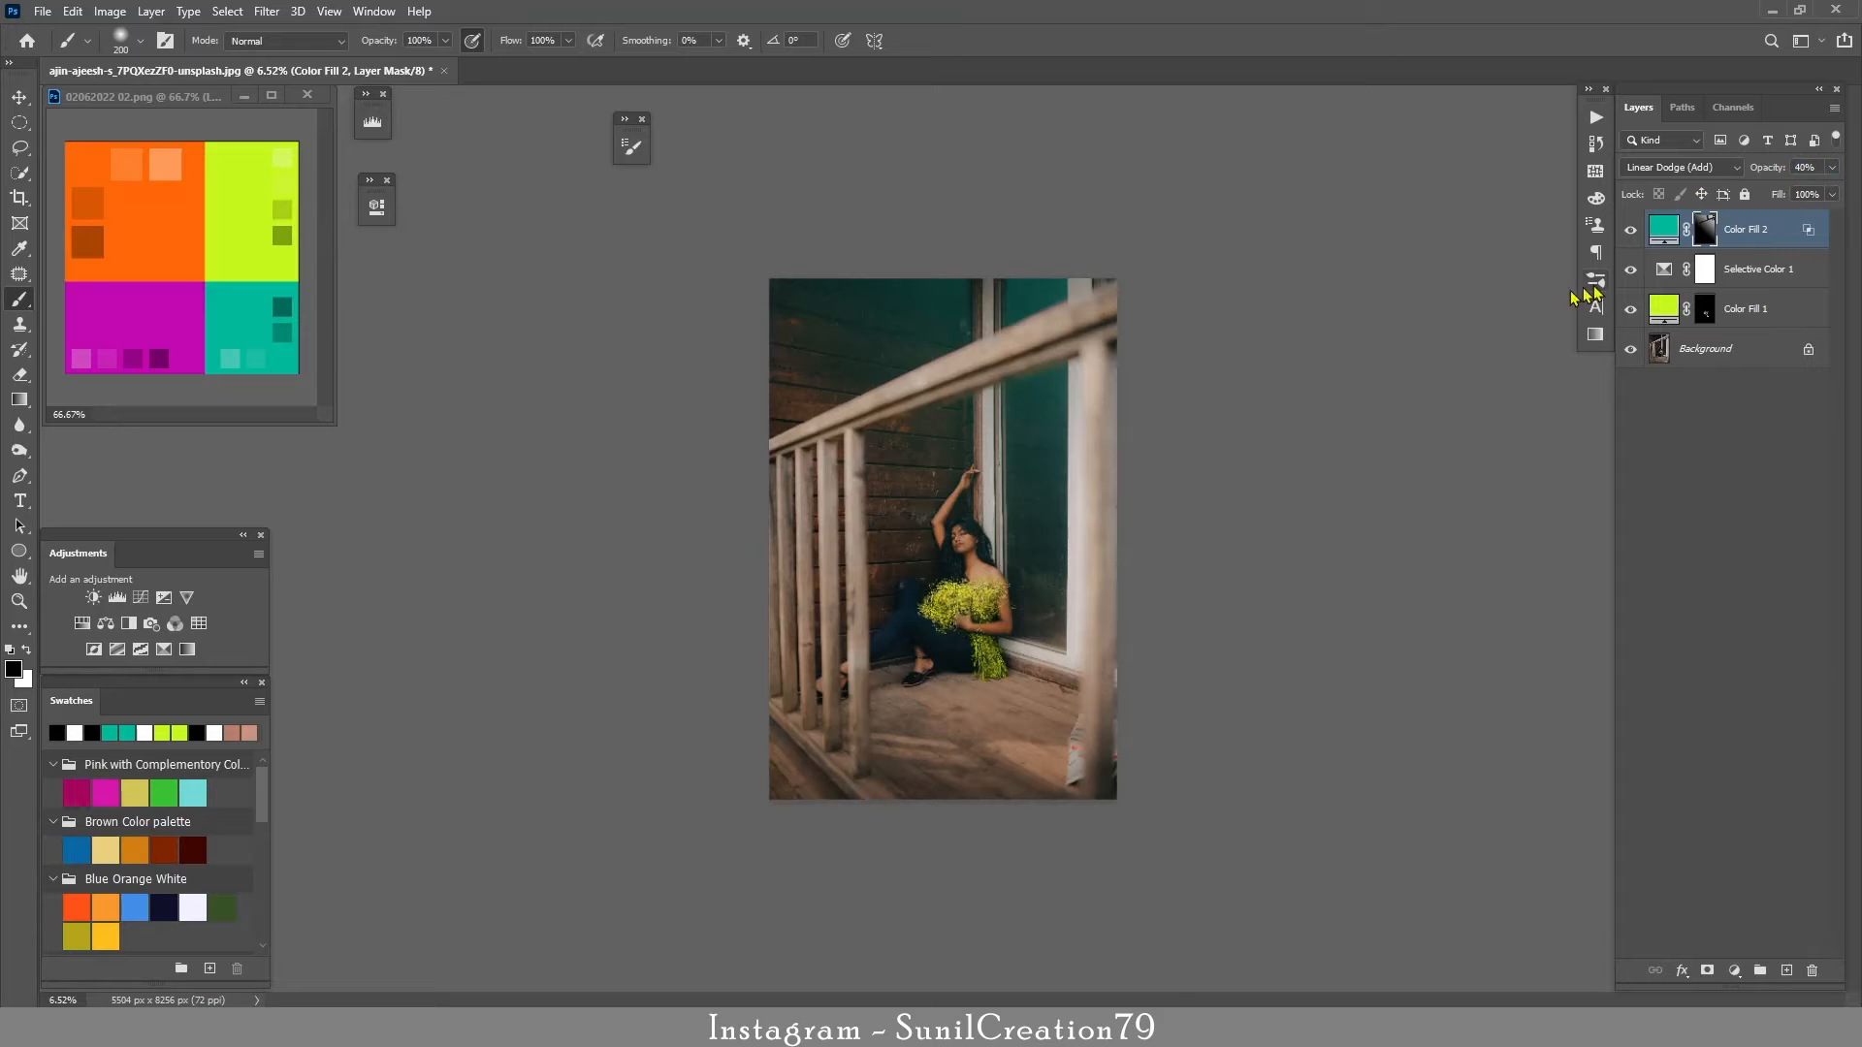
{"action": "scroll", "coordinate": [1007, 506], "scroll_direction": "up", "scroll_amount": 2}
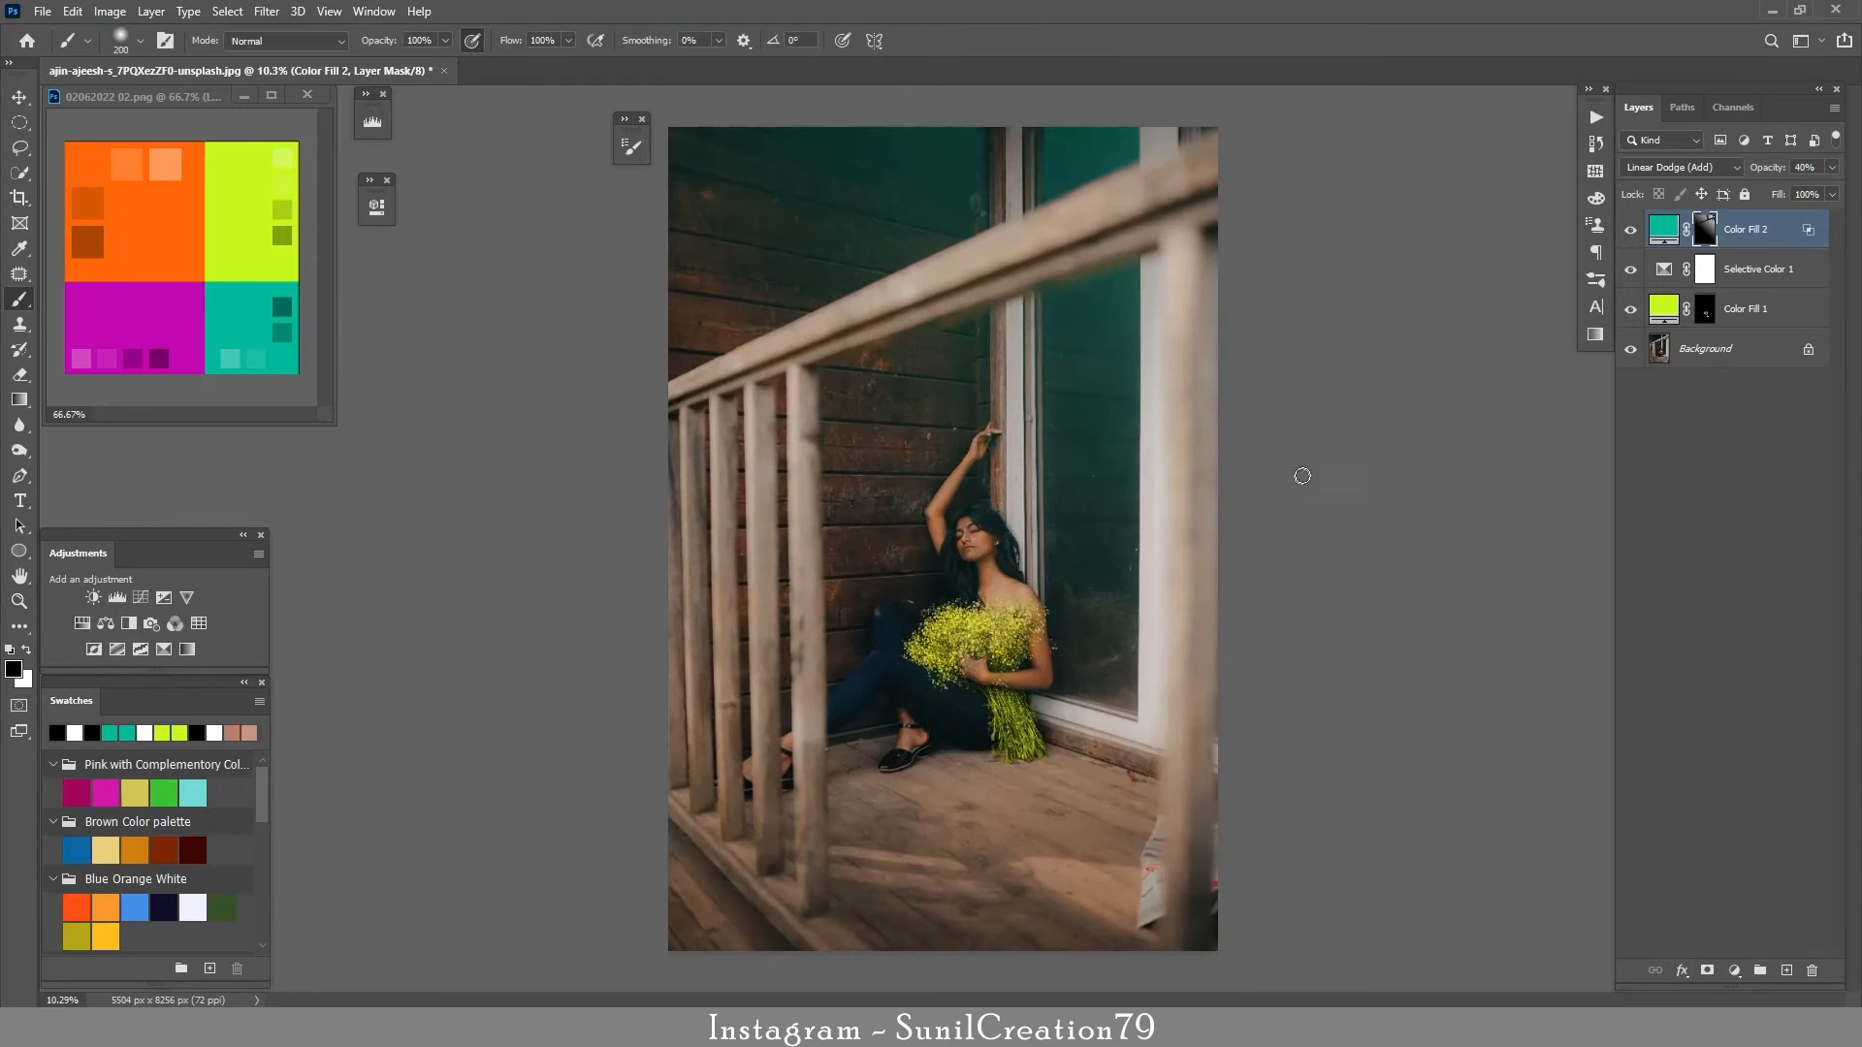
- Add a Color Balance adjustment layer with the Shadows' Magenta–Green value at -10, and compare the photo without and with it
{"action": "left_click", "coordinate": [1735, 971]}
{"action": "left_click", "coordinate": [1741, 810]}
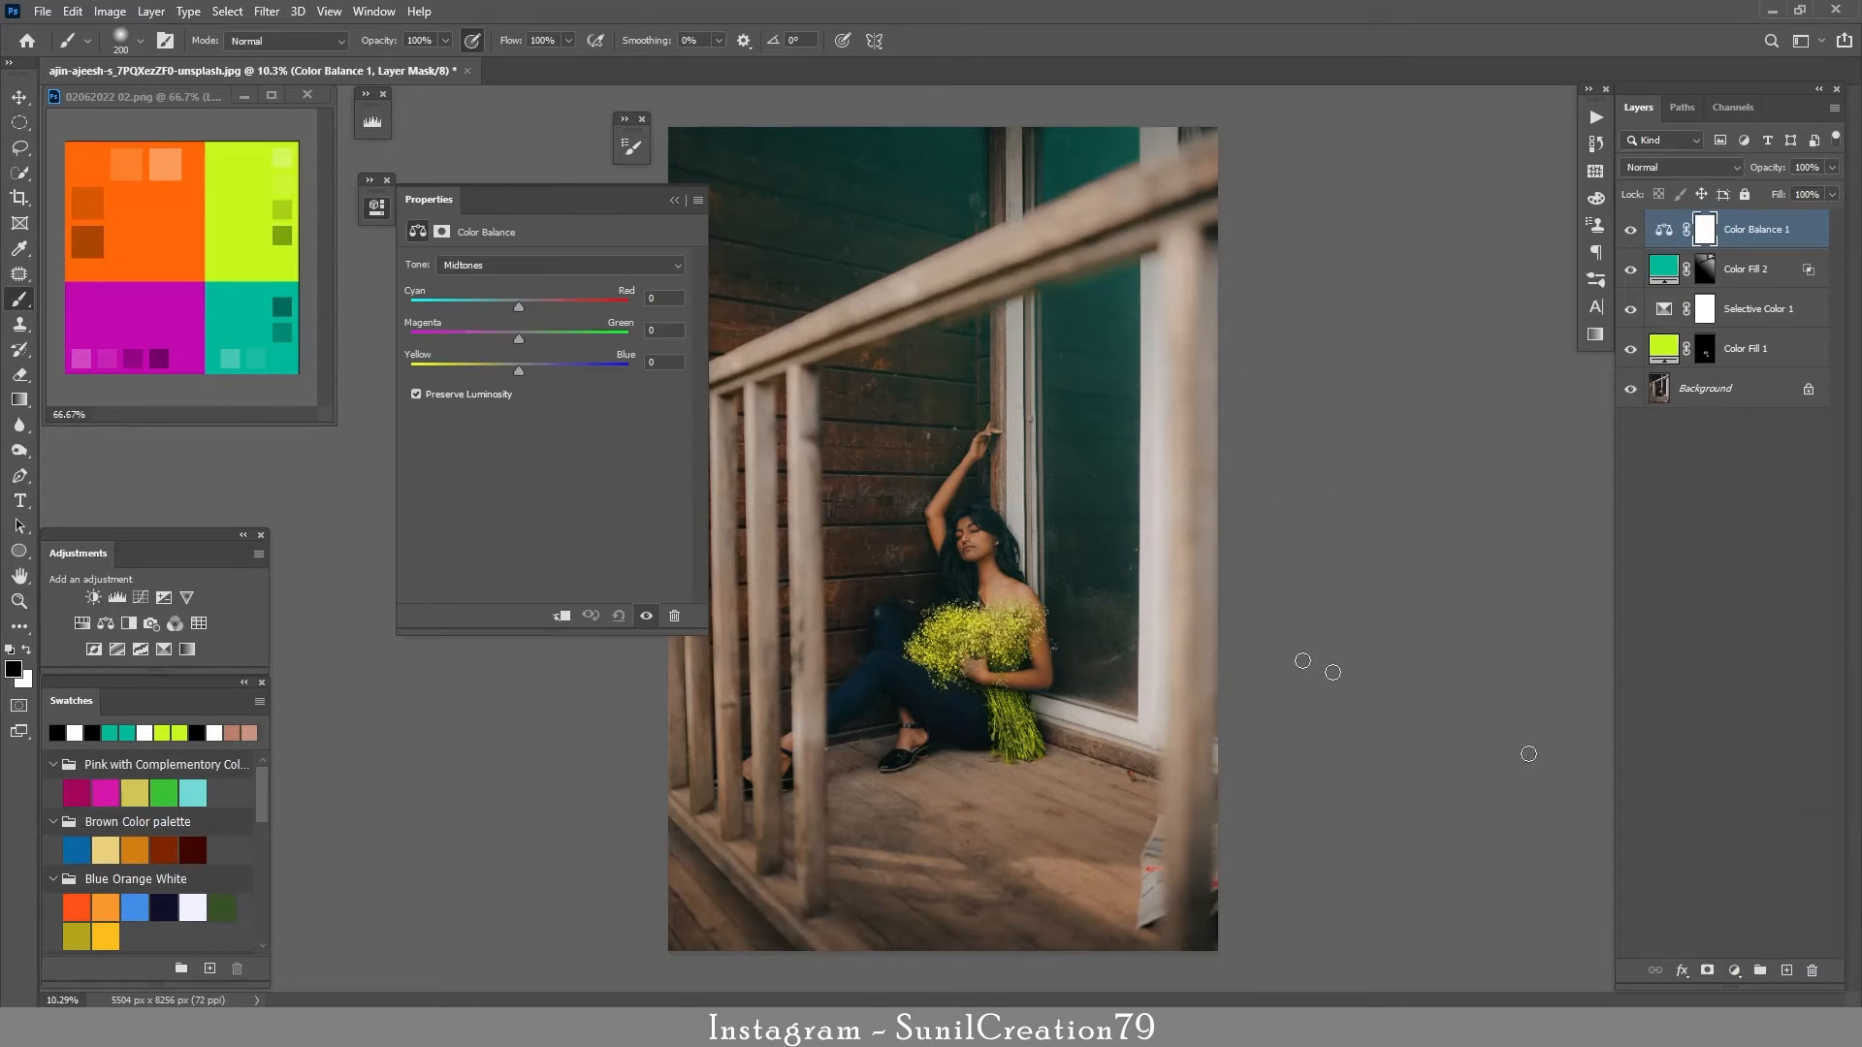
{"action": "left_click_drag", "start_coordinate": [519, 198], "coordinate": [481, 272]}
{"action": "left_click", "coordinate": [427, 347]}
{"action": "left_click", "coordinate": [421, 364]}
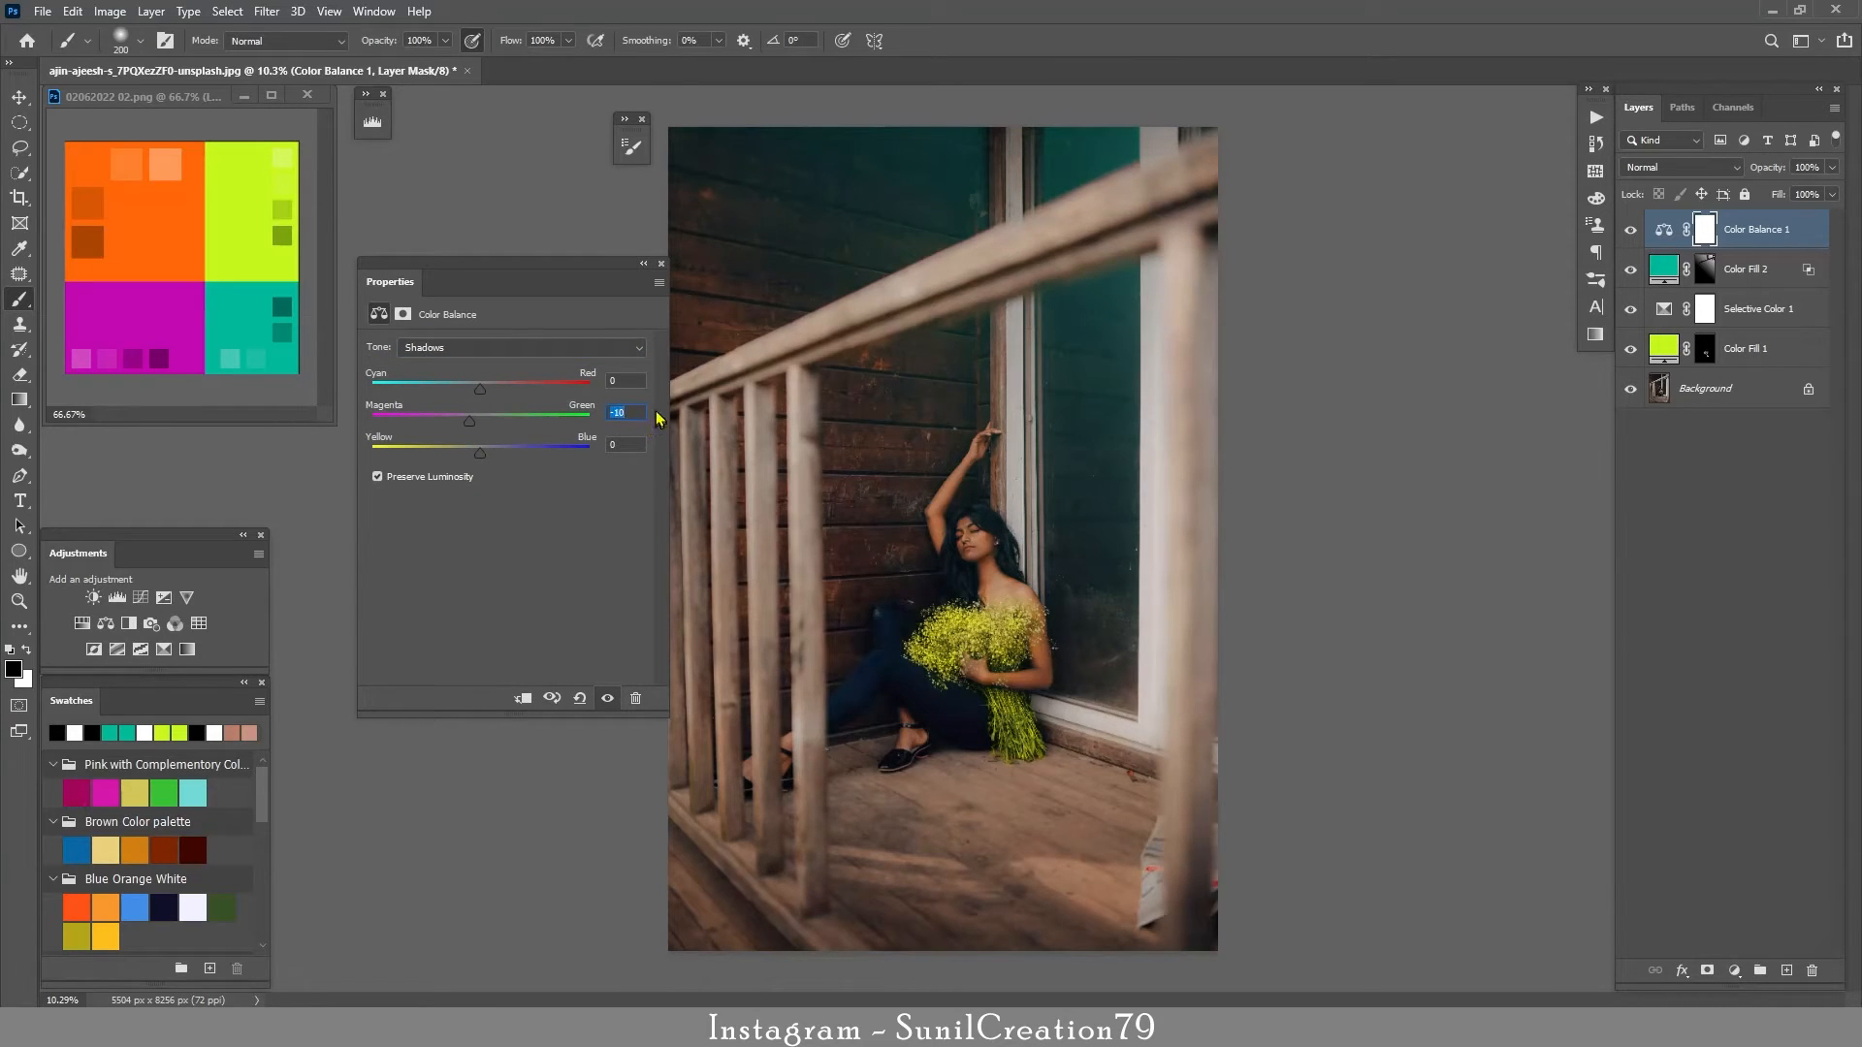
{"action": "left_click", "coordinate": [643, 264]}
{"action": "left_click", "coordinate": [1633, 231]}
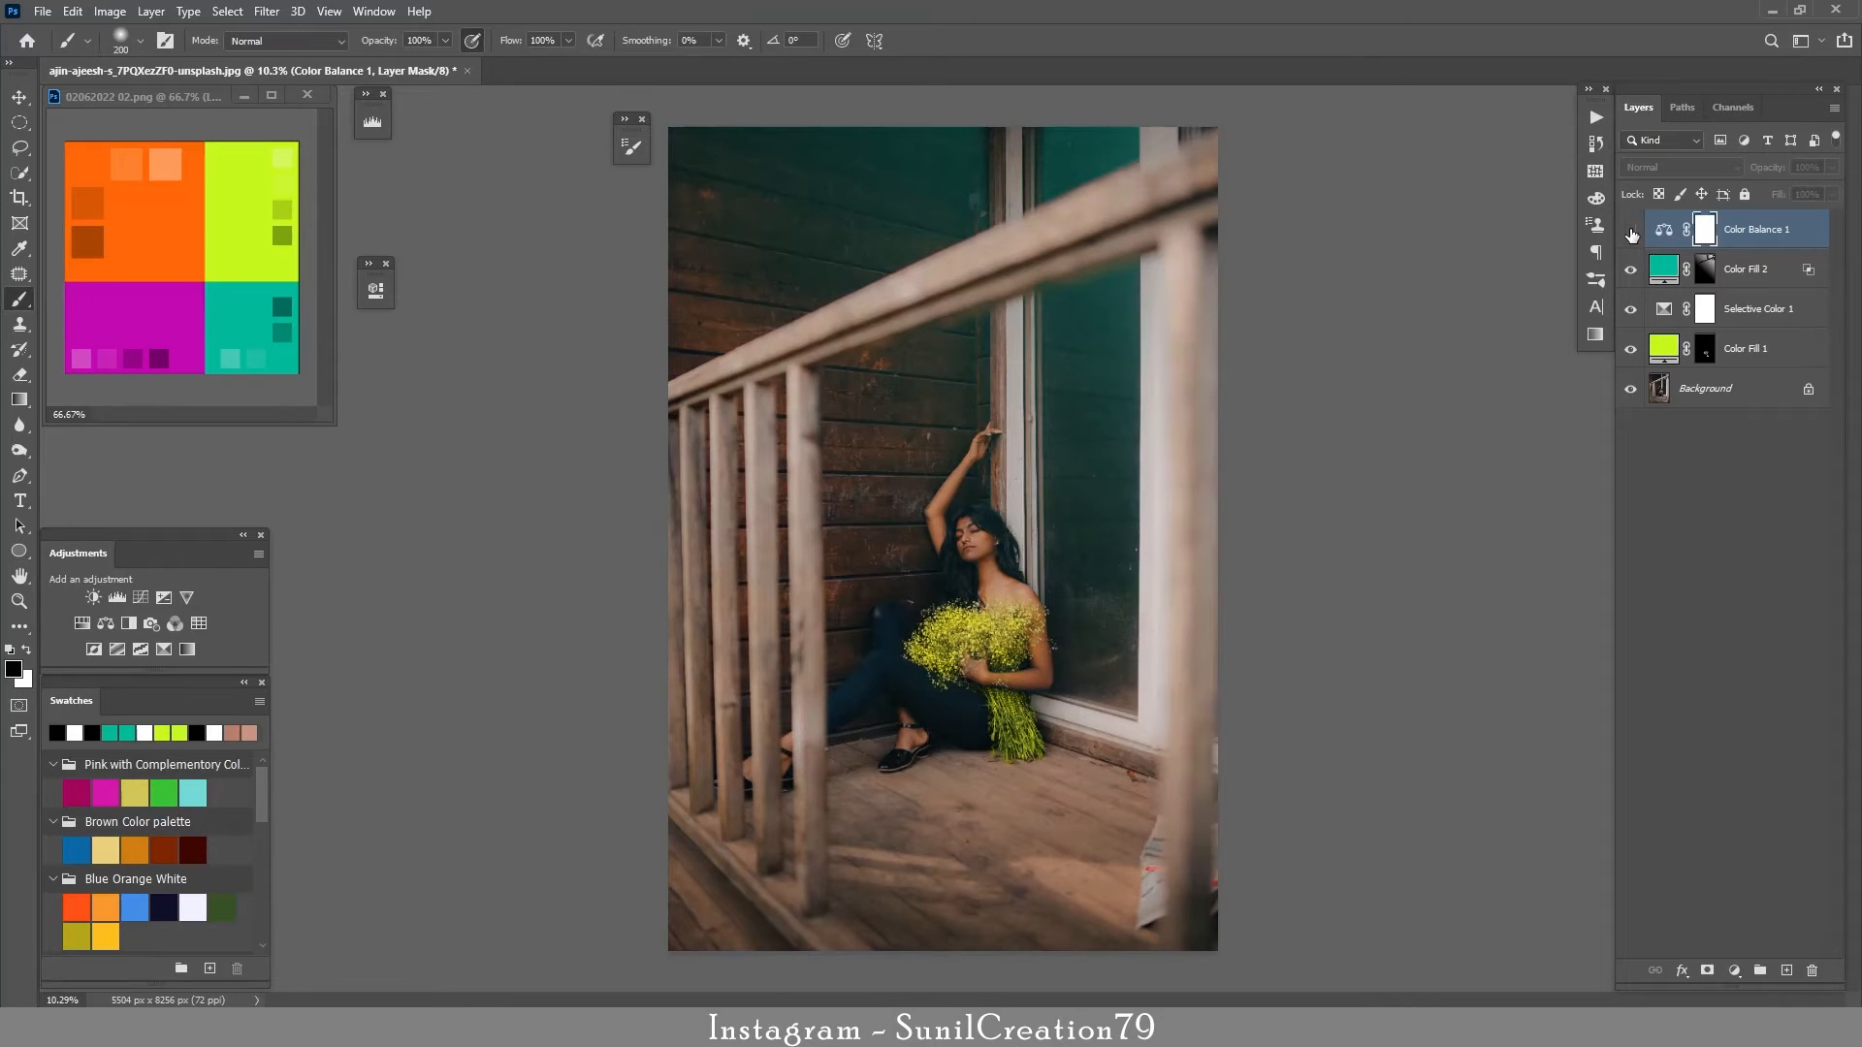
{"action": "left_click", "coordinate": [1631, 231]}
- Draw a black-to-white linear gradient on the Color Balance mask from the upper window to beyond the photo's lower-left corner
{"action": "left_click", "coordinate": [20, 400]}
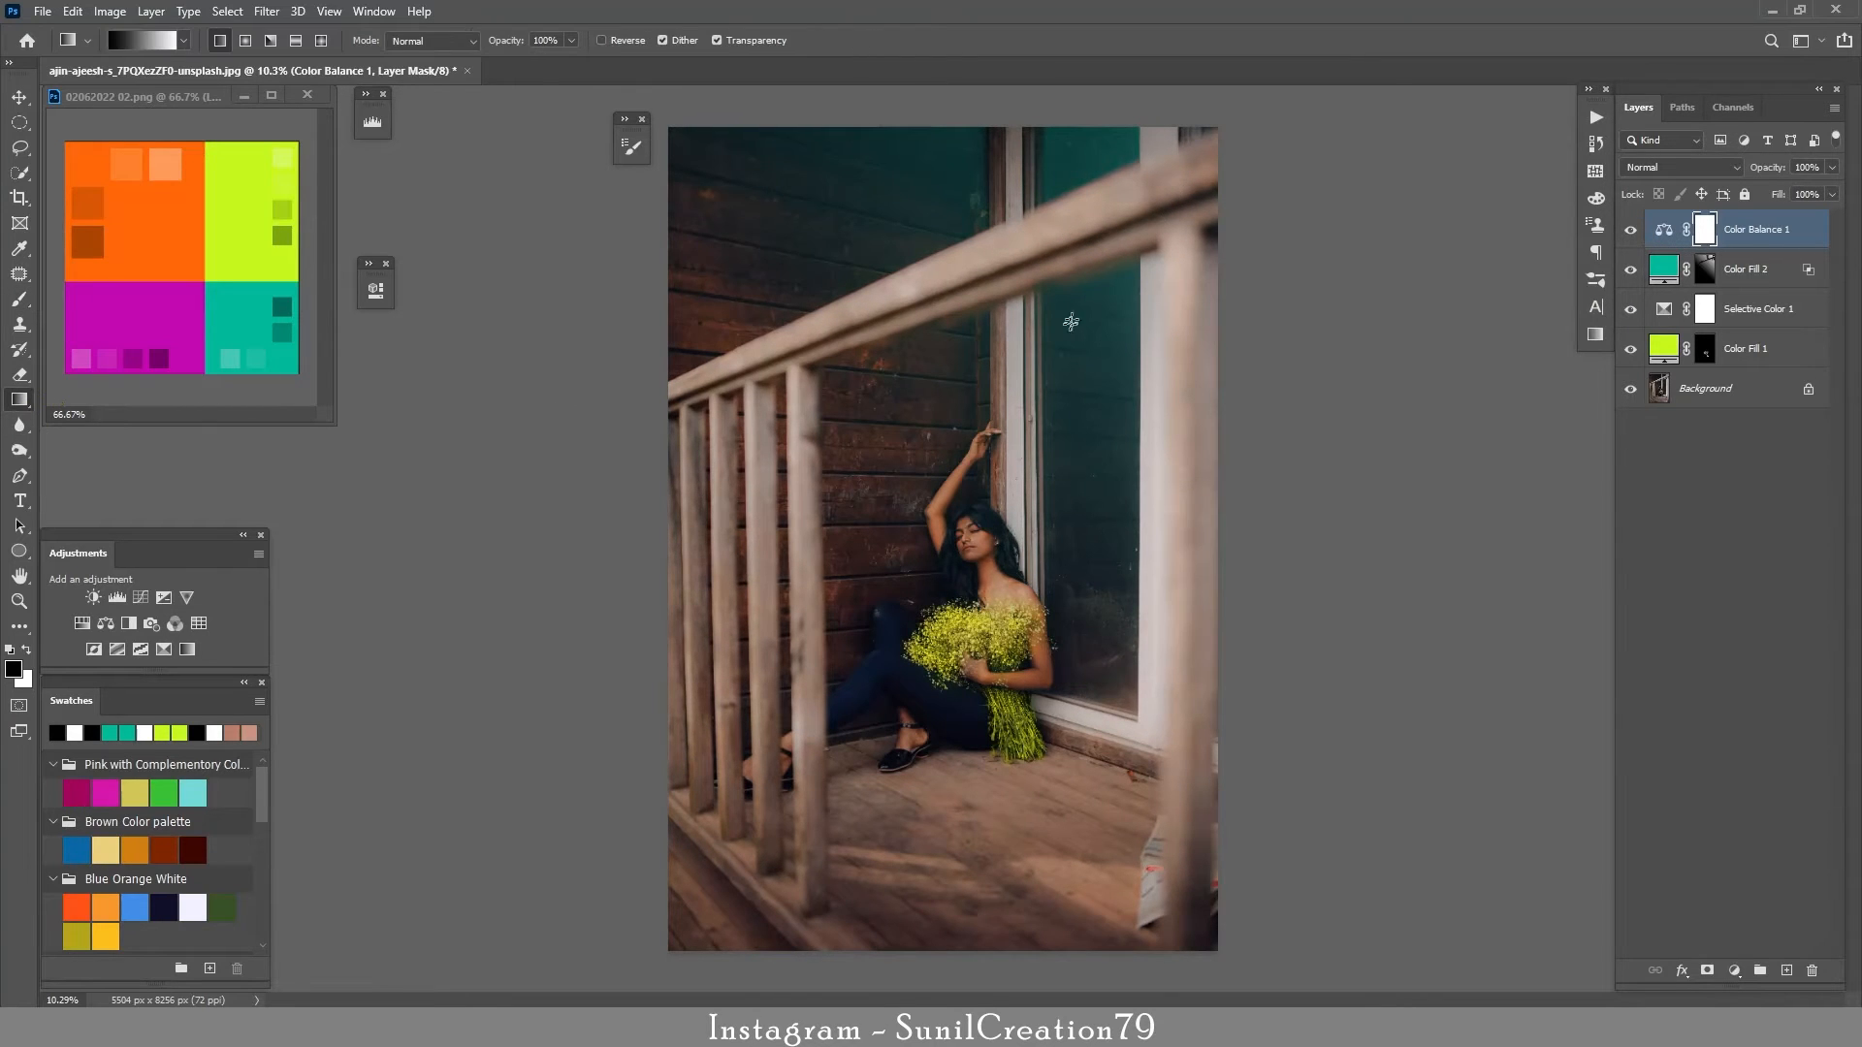
{"action": "left_click_drag", "start_coordinate": [1071, 322], "coordinate": [603, 948]}
{"action": "left_click_drag", "start_coordinate": [1026, 315], "coordinate": [647, 984]}
- Compare the photo without and with the masked Color Balance, and stamp all visible layers into a new layer
{"action": "left_click", "coordinate": [1630, 230]}
{"action": "left_click", "coordinate": [1630, 232]}
{"action": "key", "text": "ctrl+alt+shift+e"}
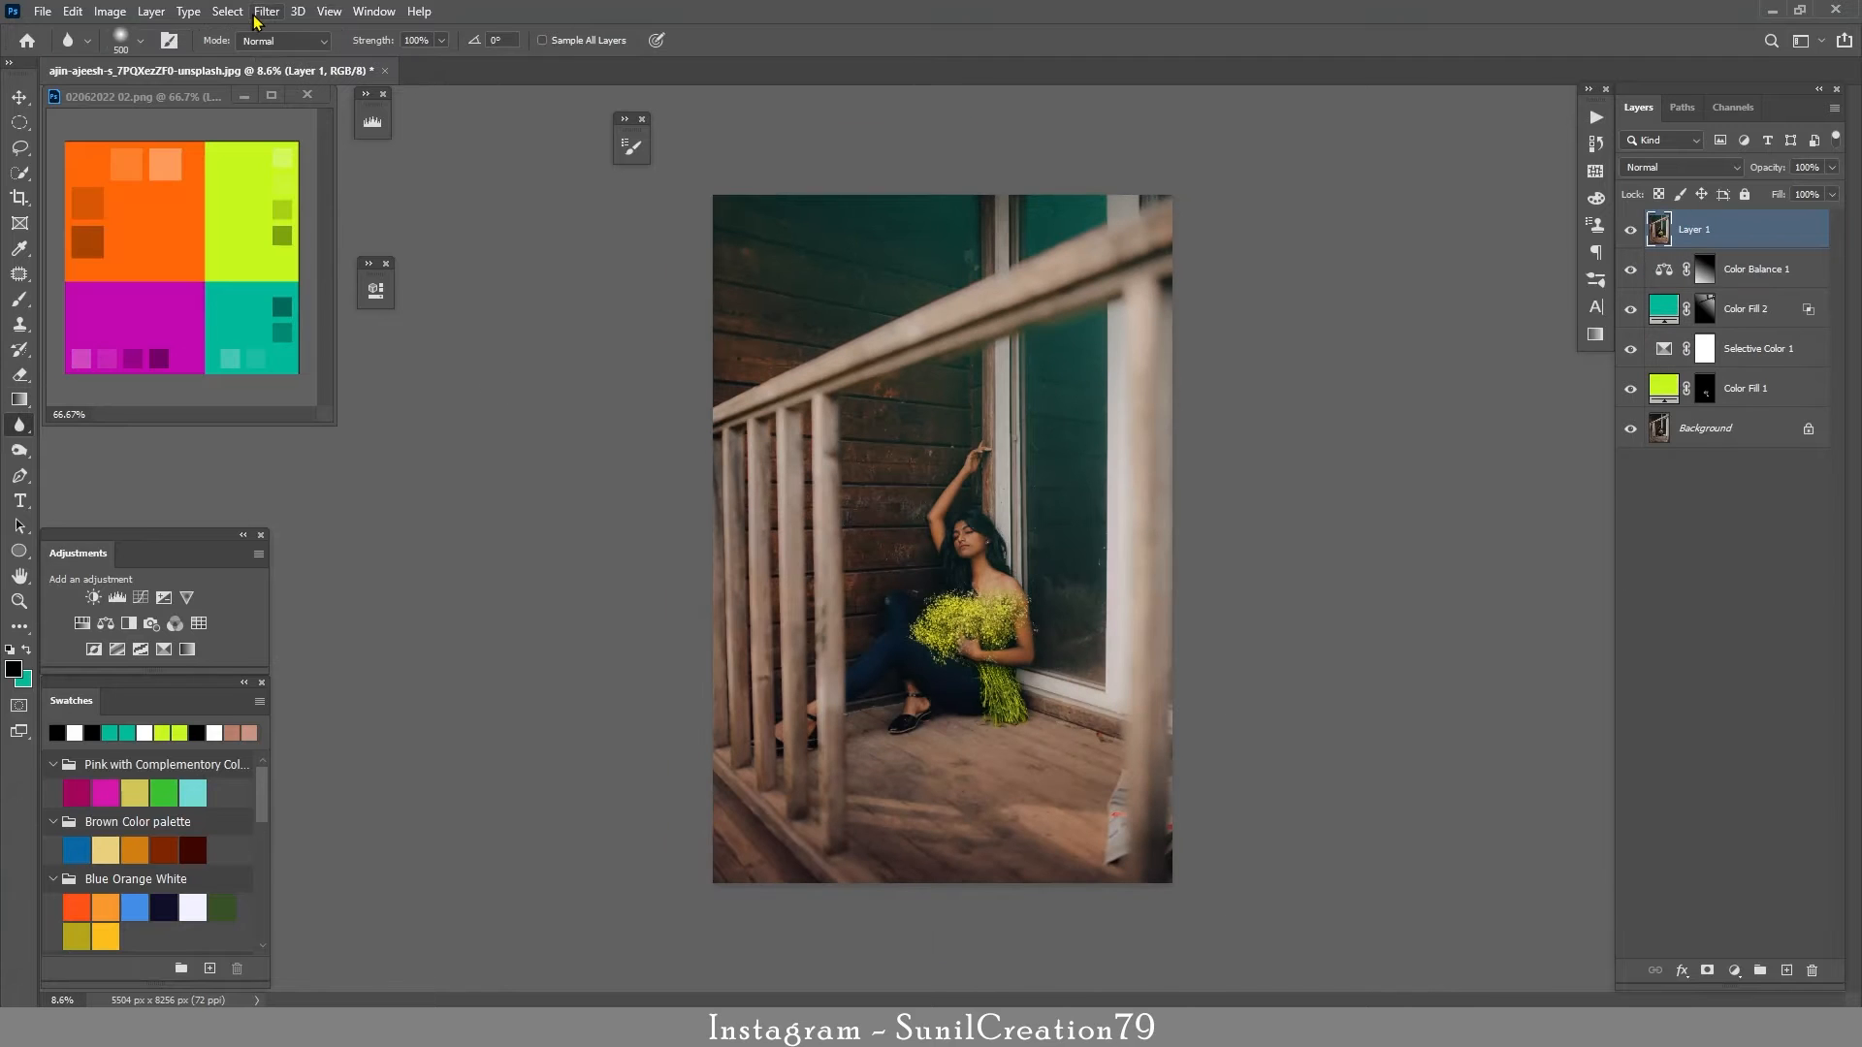
{"action": "left_click", "coordinate": [267, 14]}
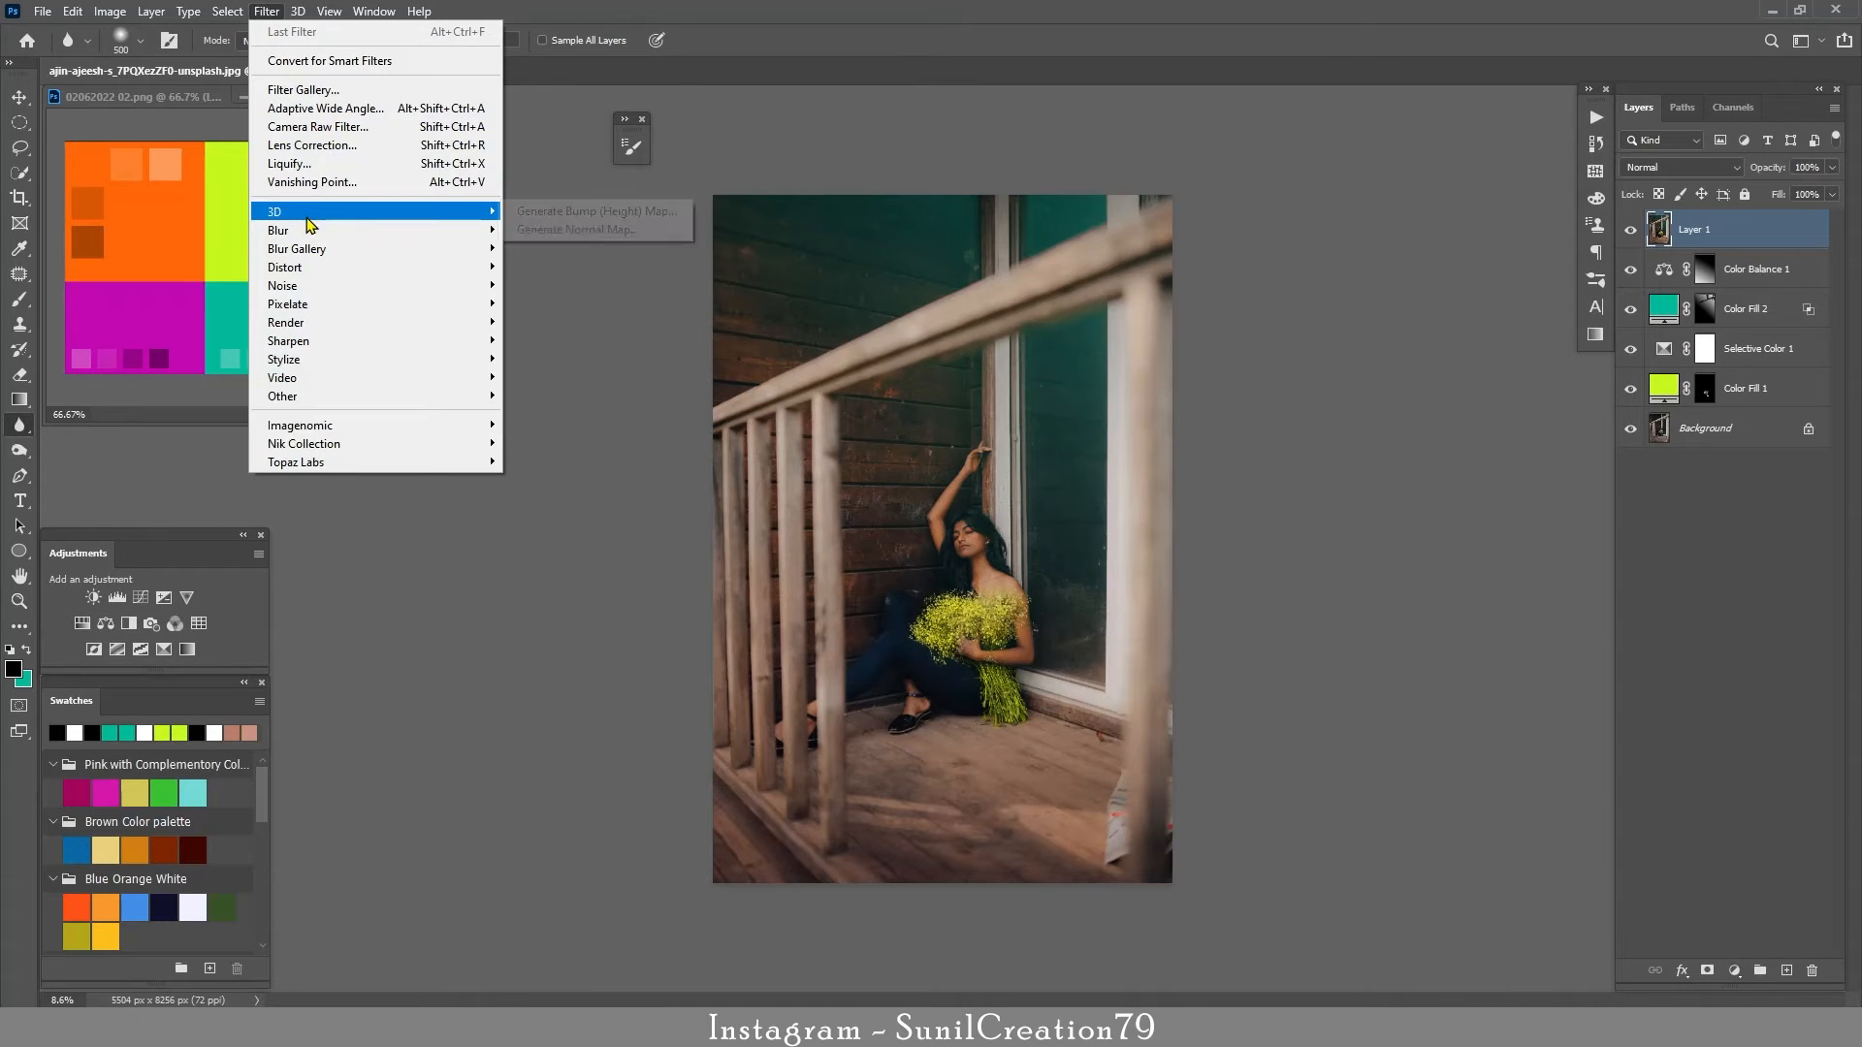
{"action": "mouse_move", "coordinate": [333, 233]}
{"action": "left_click", "coordinate": [544, 323]}
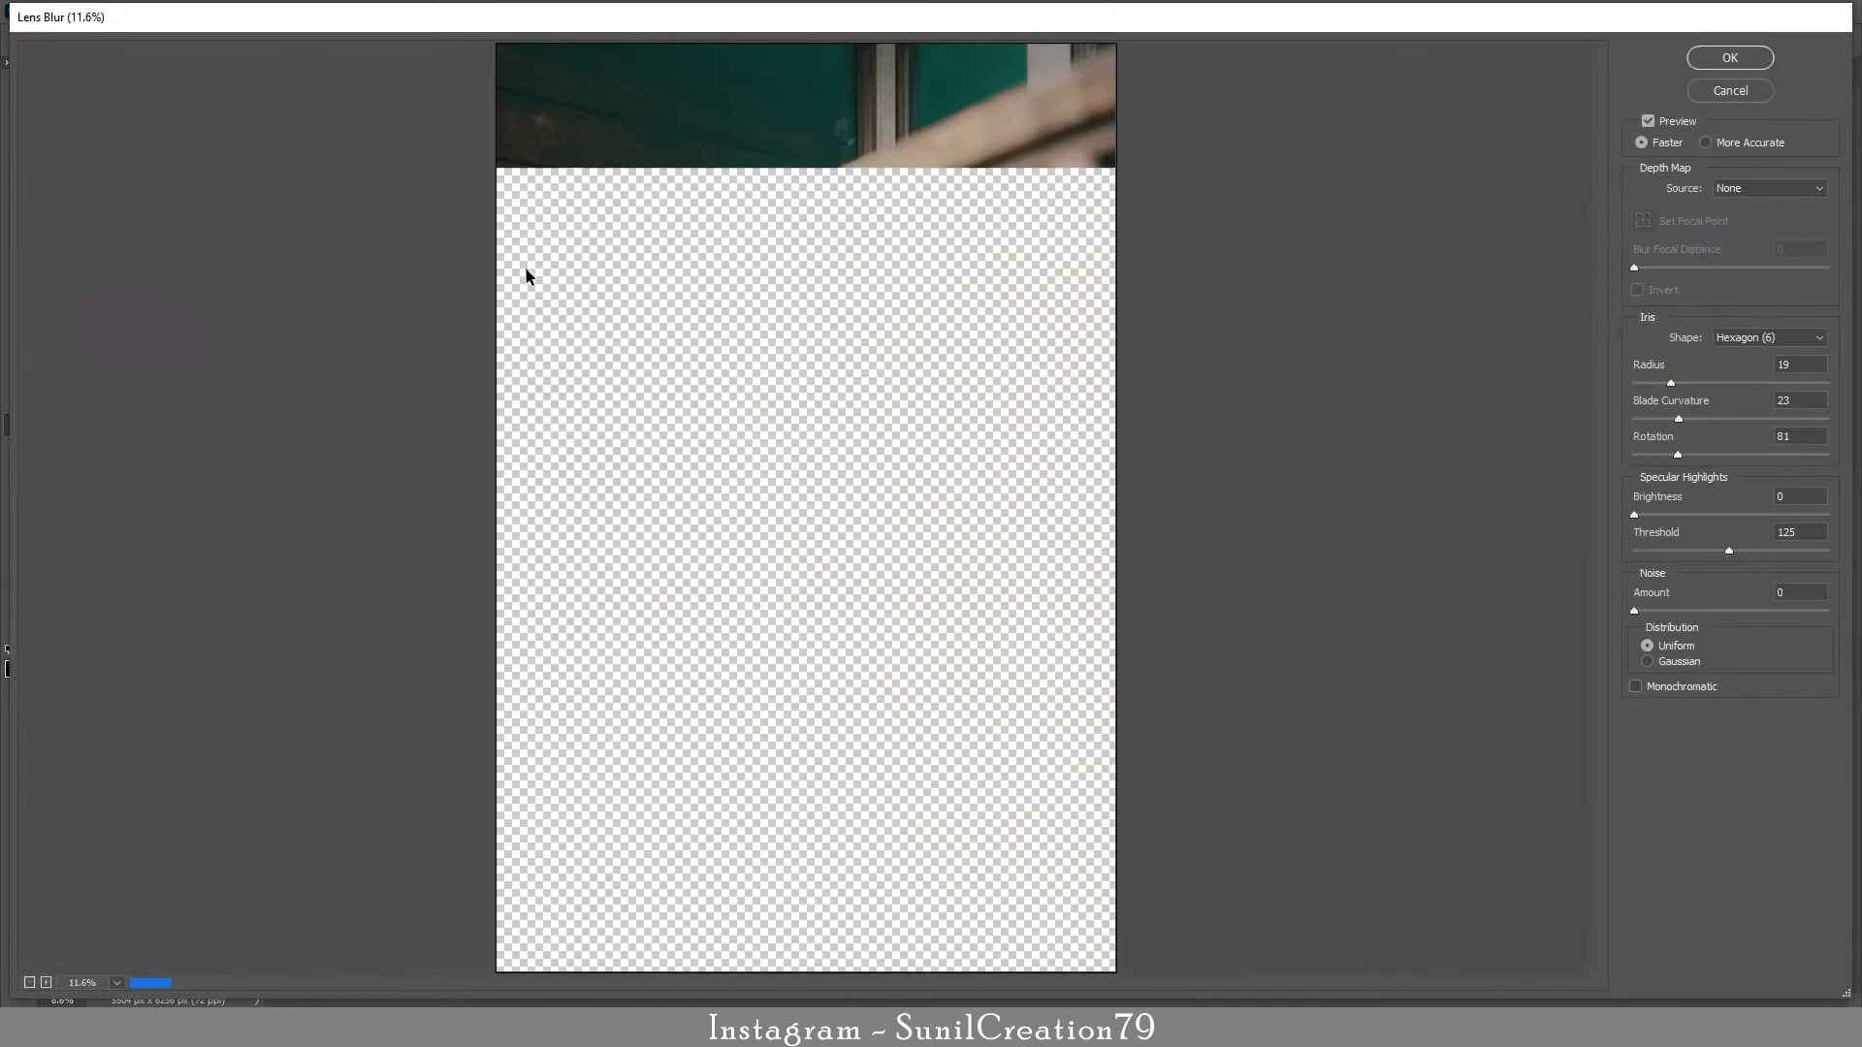
{"action": "left_click", "coordinate": [1704, 91]}
- Apply a 15 px Field Blur from the Blur Gallery to the merged layer
{"action": "left_click", "coordinate": [267, 12]}
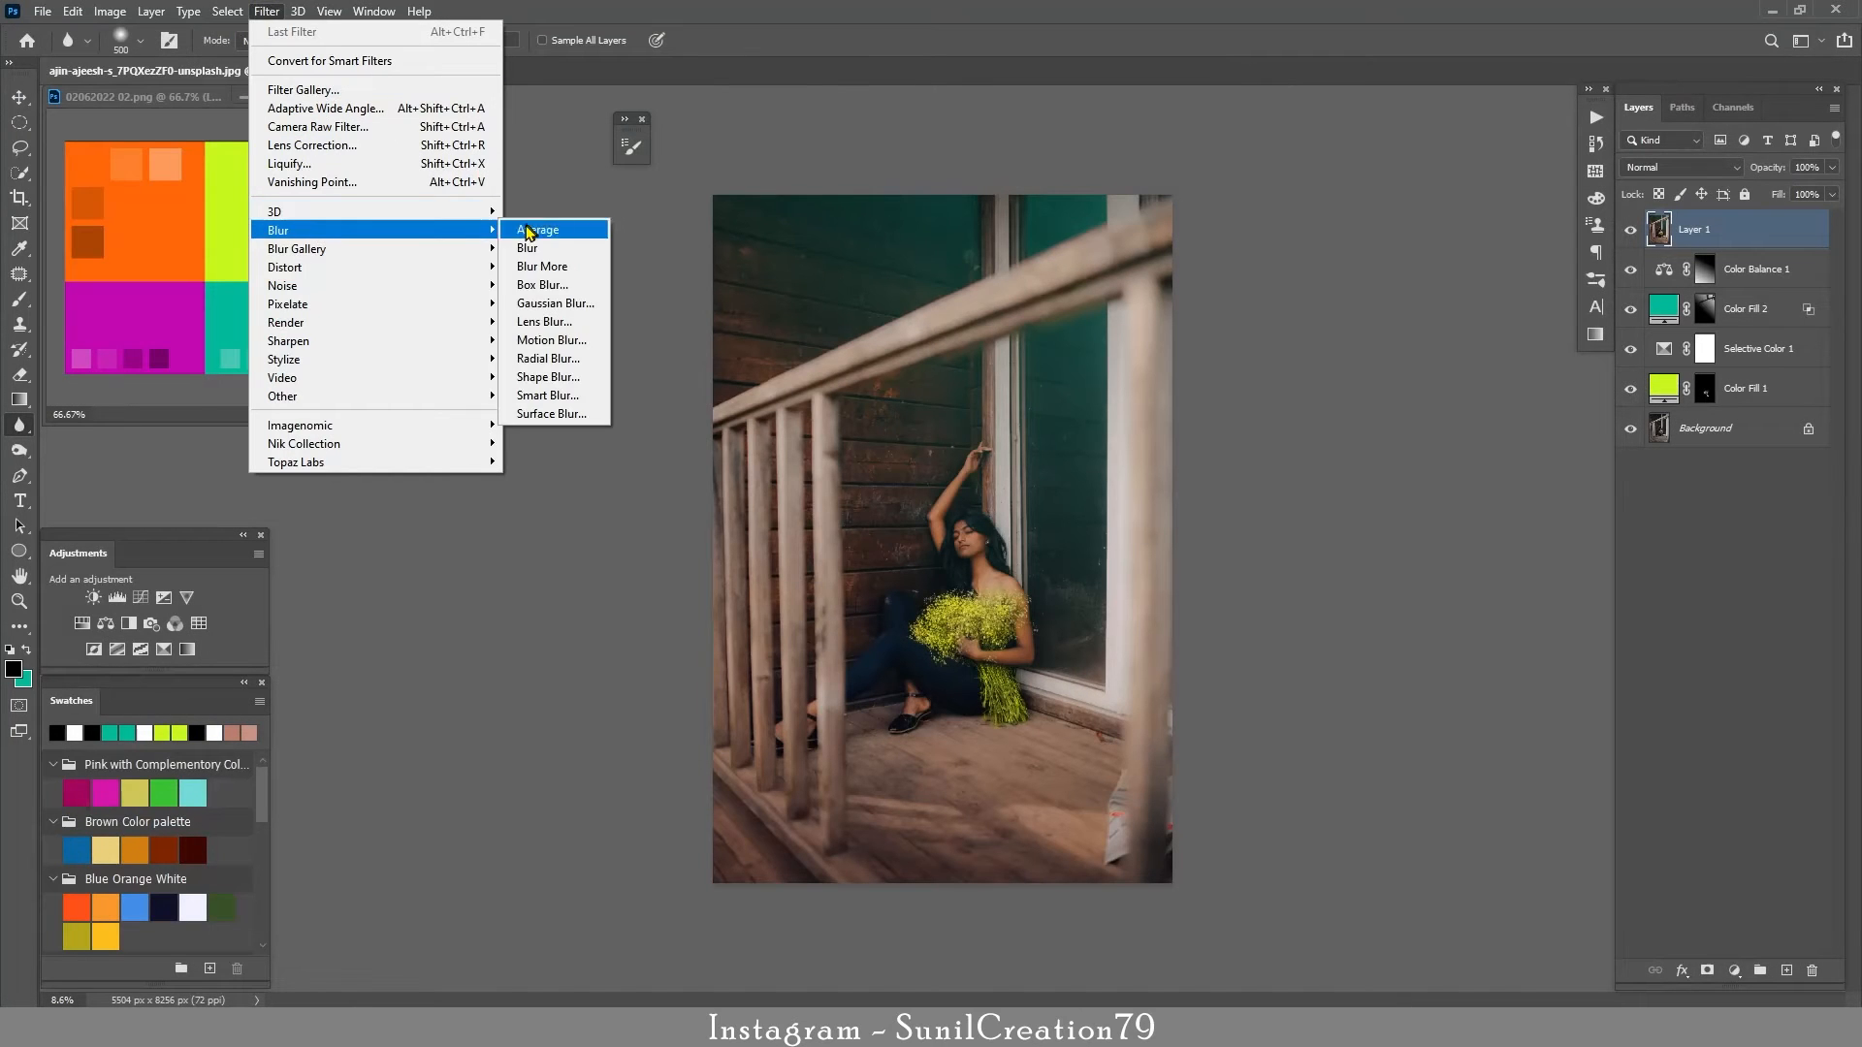
{"action": "mouse_move", "coordinate": [354, 245]}
{"action": "left_click", "coordinate": [548, 247]}
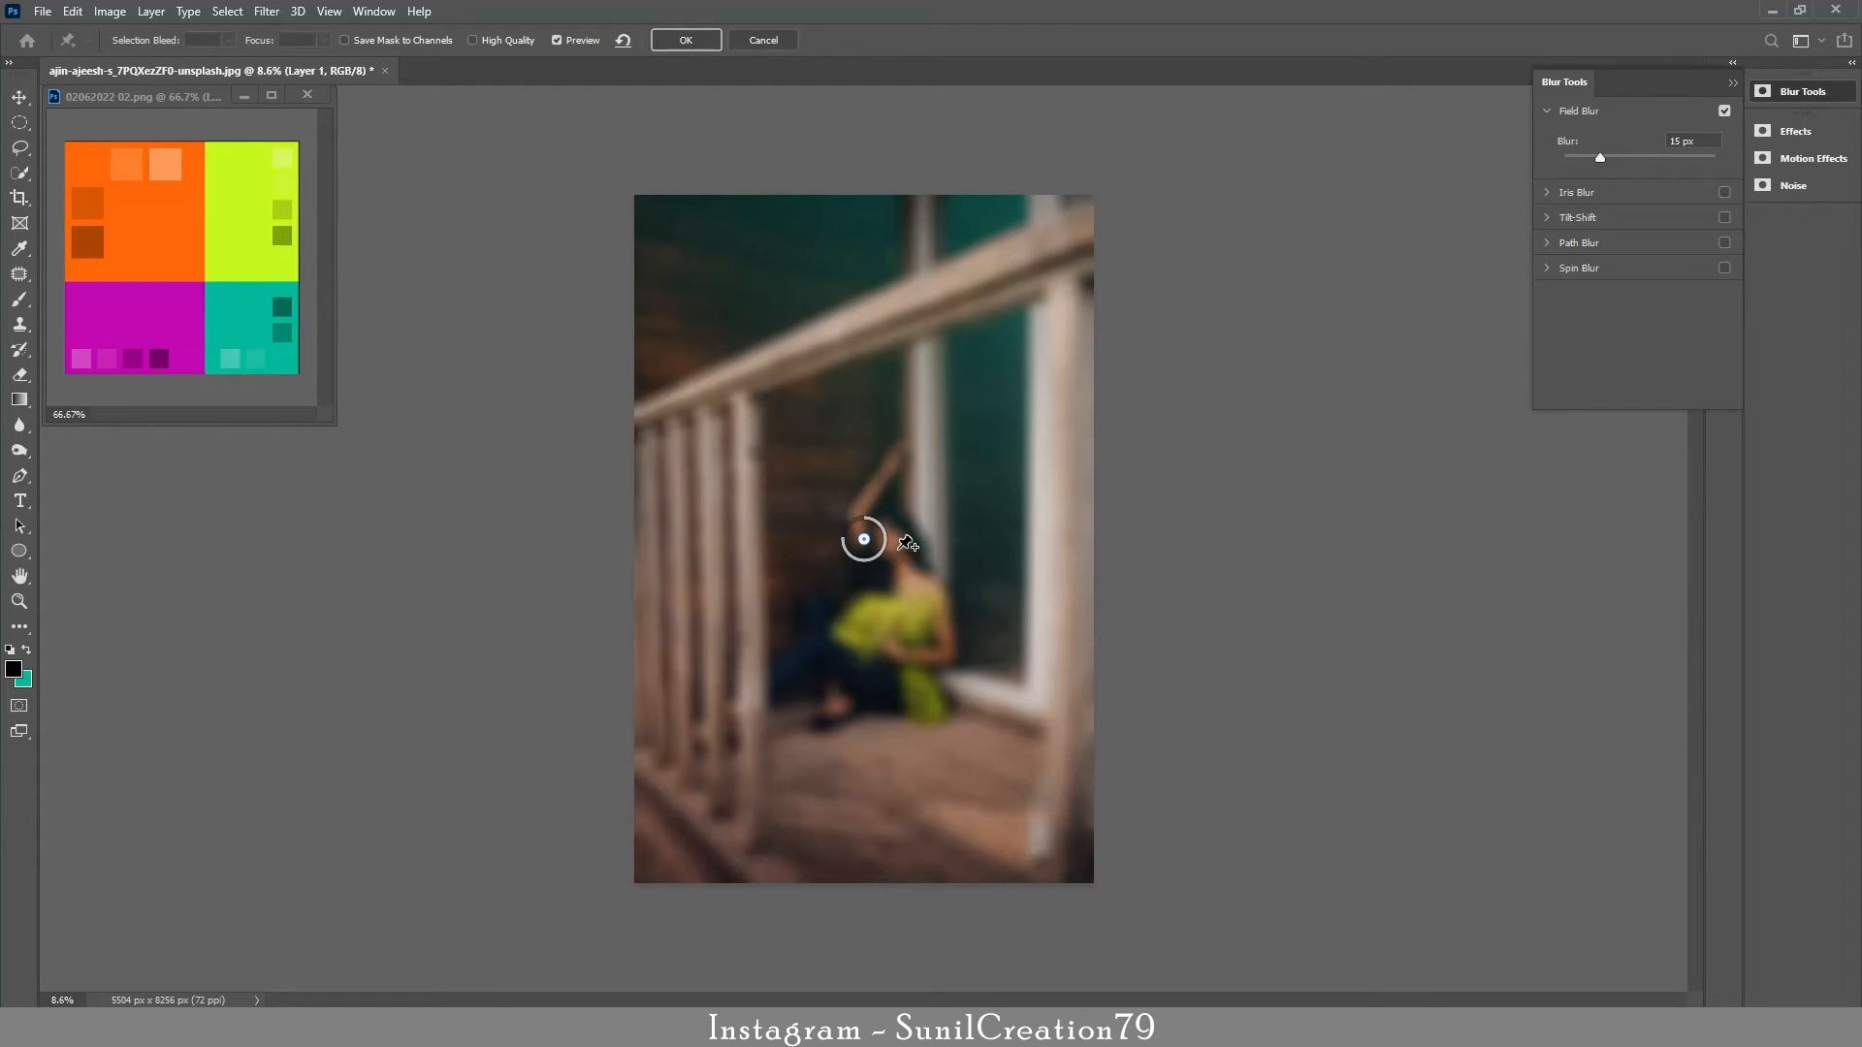
{"action": "left_click", "coordinate": [685, 42]}
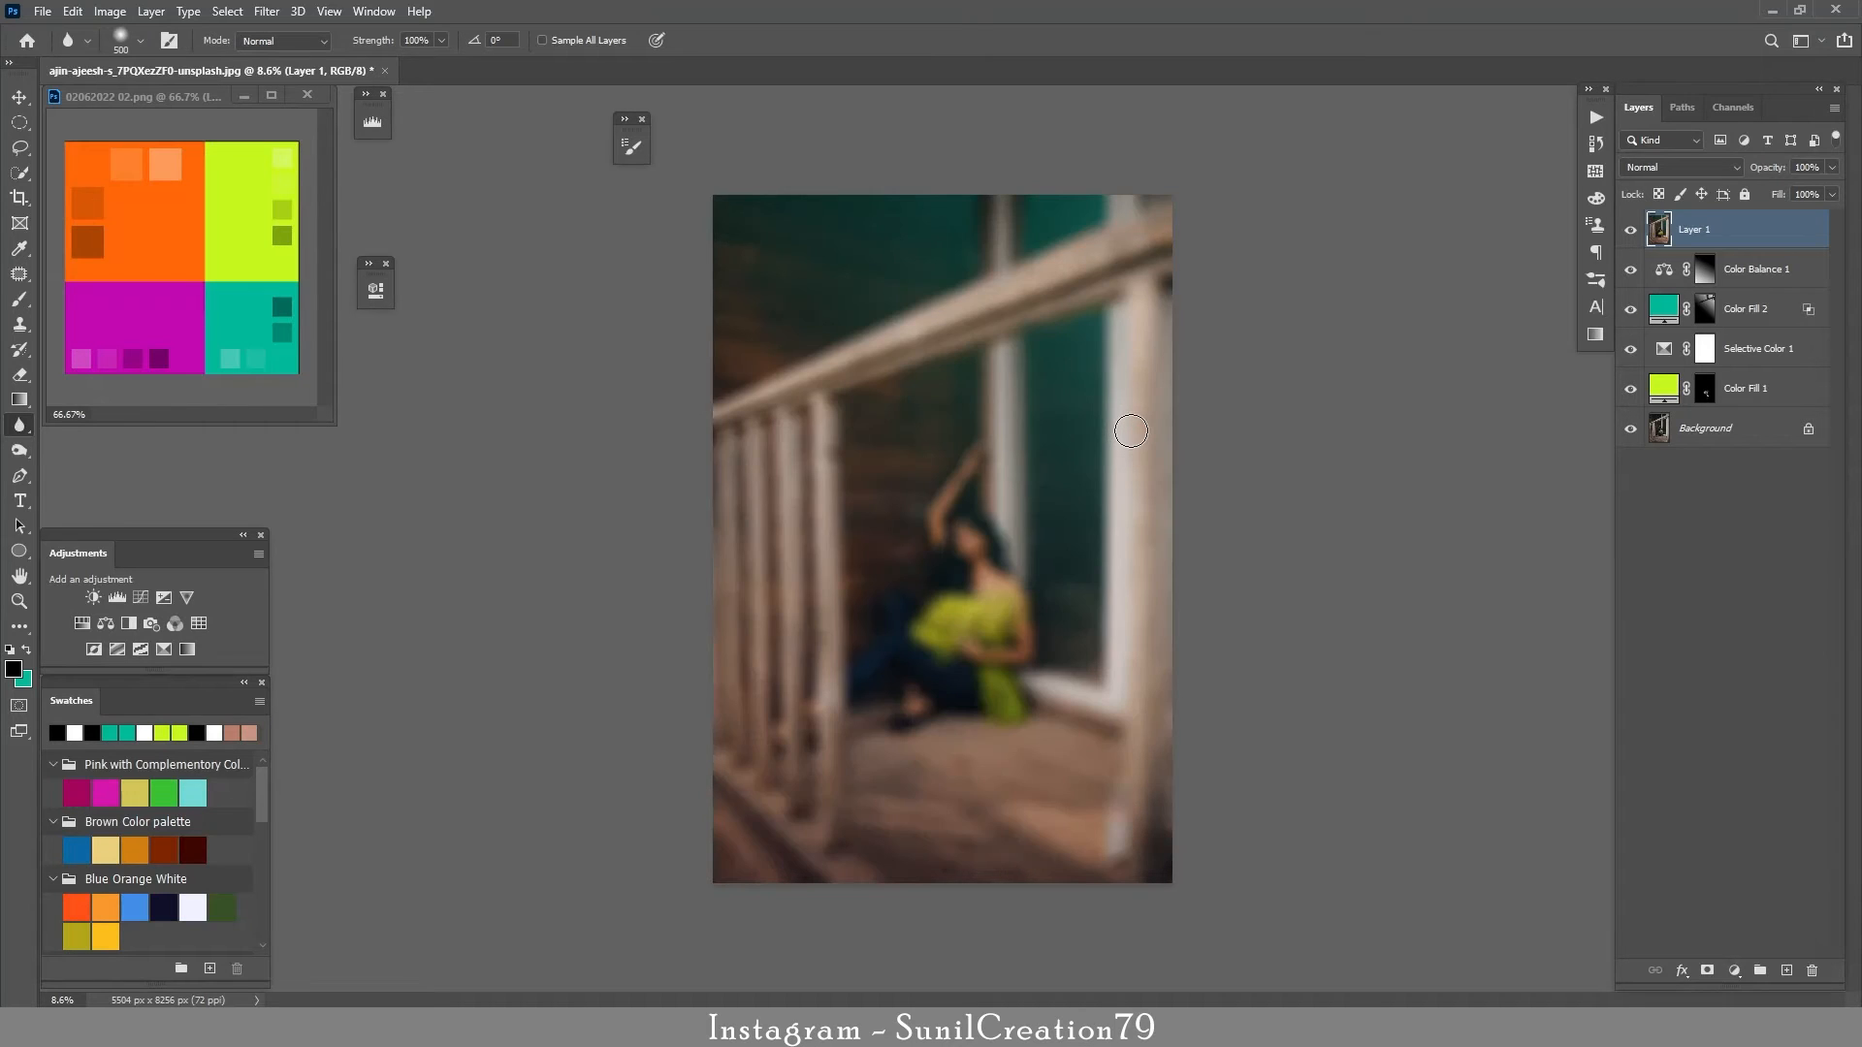
- Add a mask to the blurred layer and try a reversed linear gradient from the woman toward the lower-left
{"action": "left_click", "coordinate": [1706, 968]}
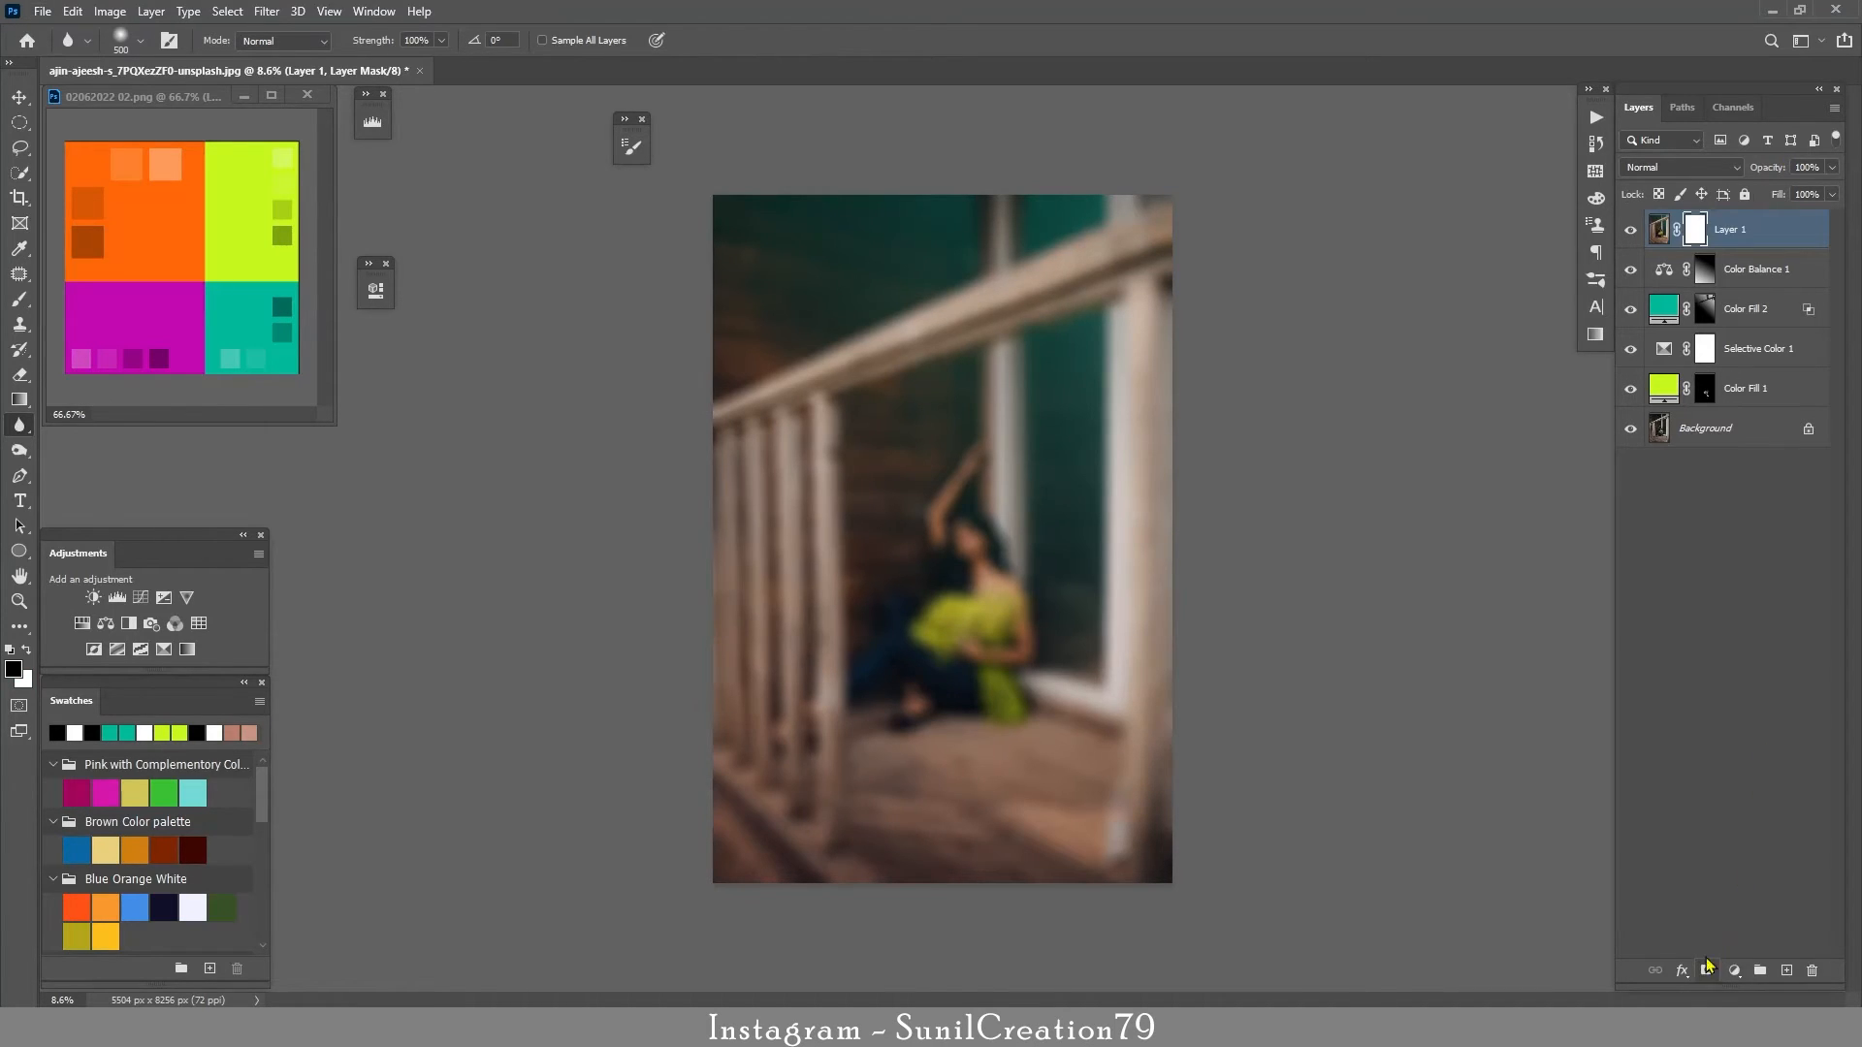
{"action": "left_click", "coordinate": [19, 399]}
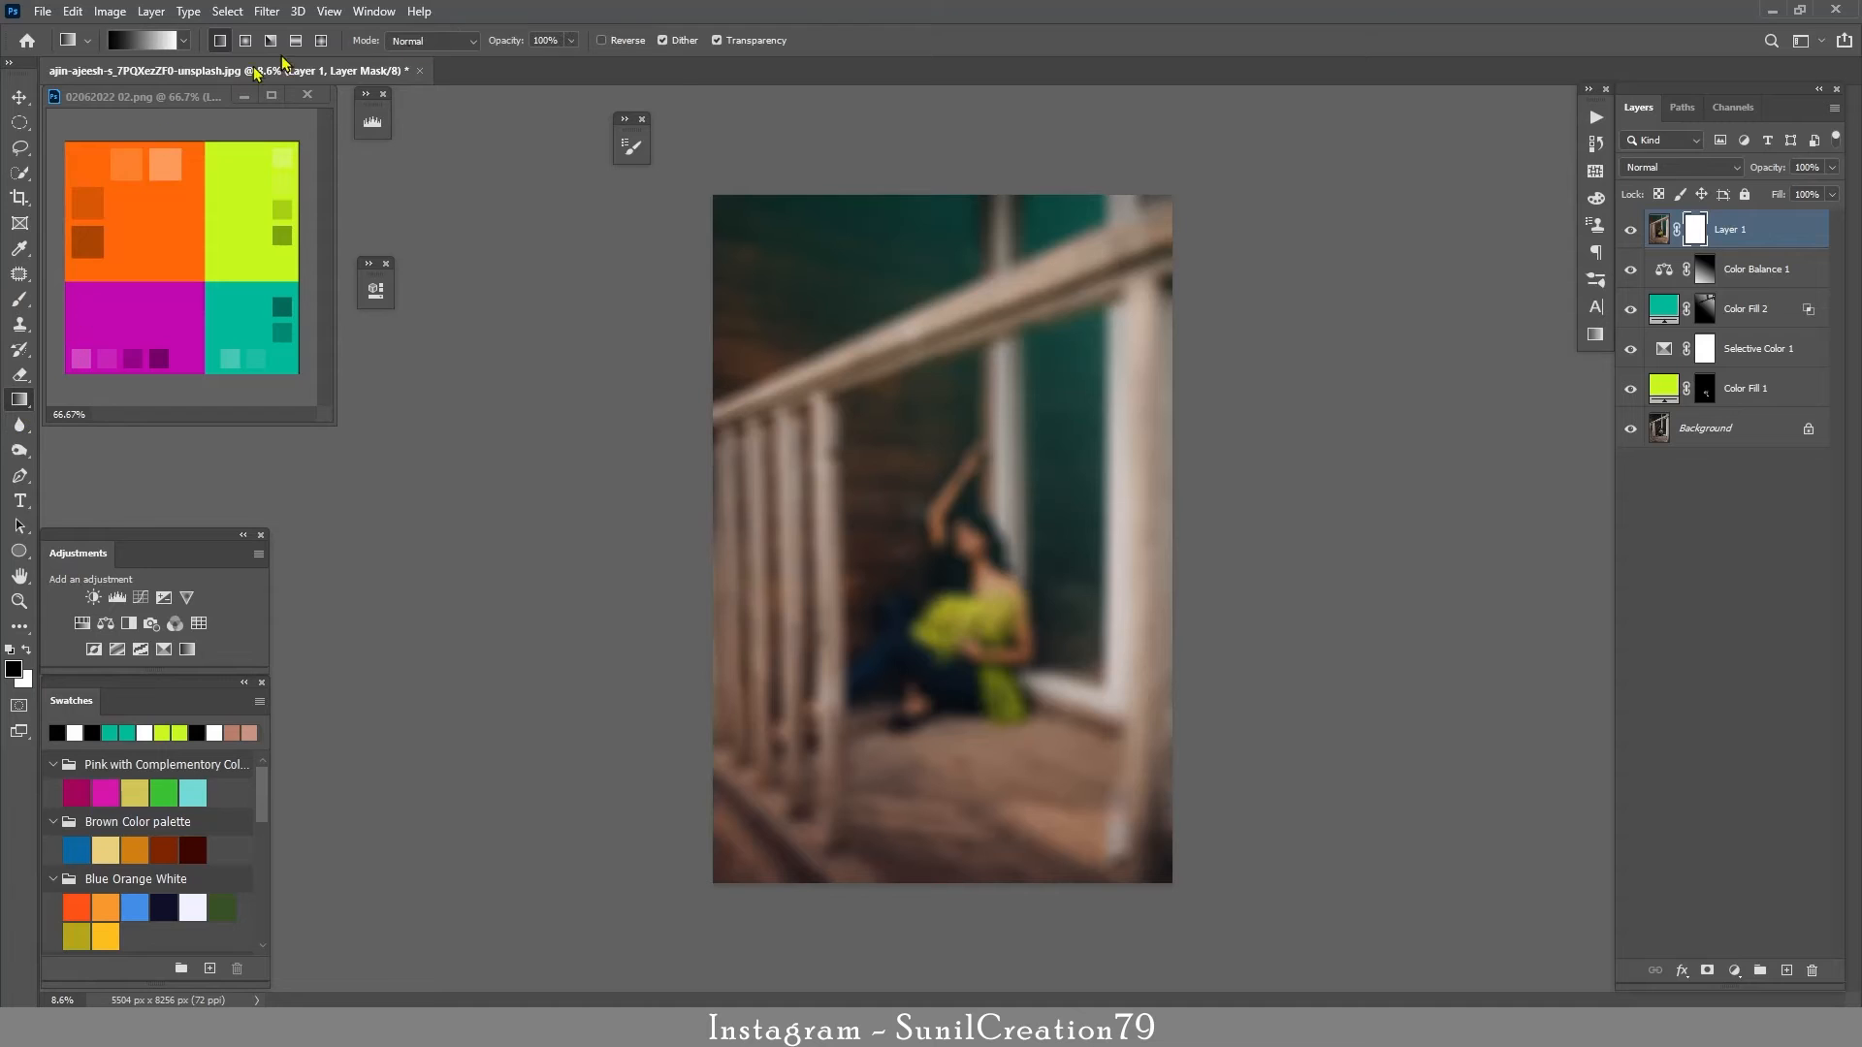
{"action": "left_click", "coordinate": [602, 40]}
{"action": "left_click_drag", "start_coordinate": [929, 572], "coordinate": [859, 720]}
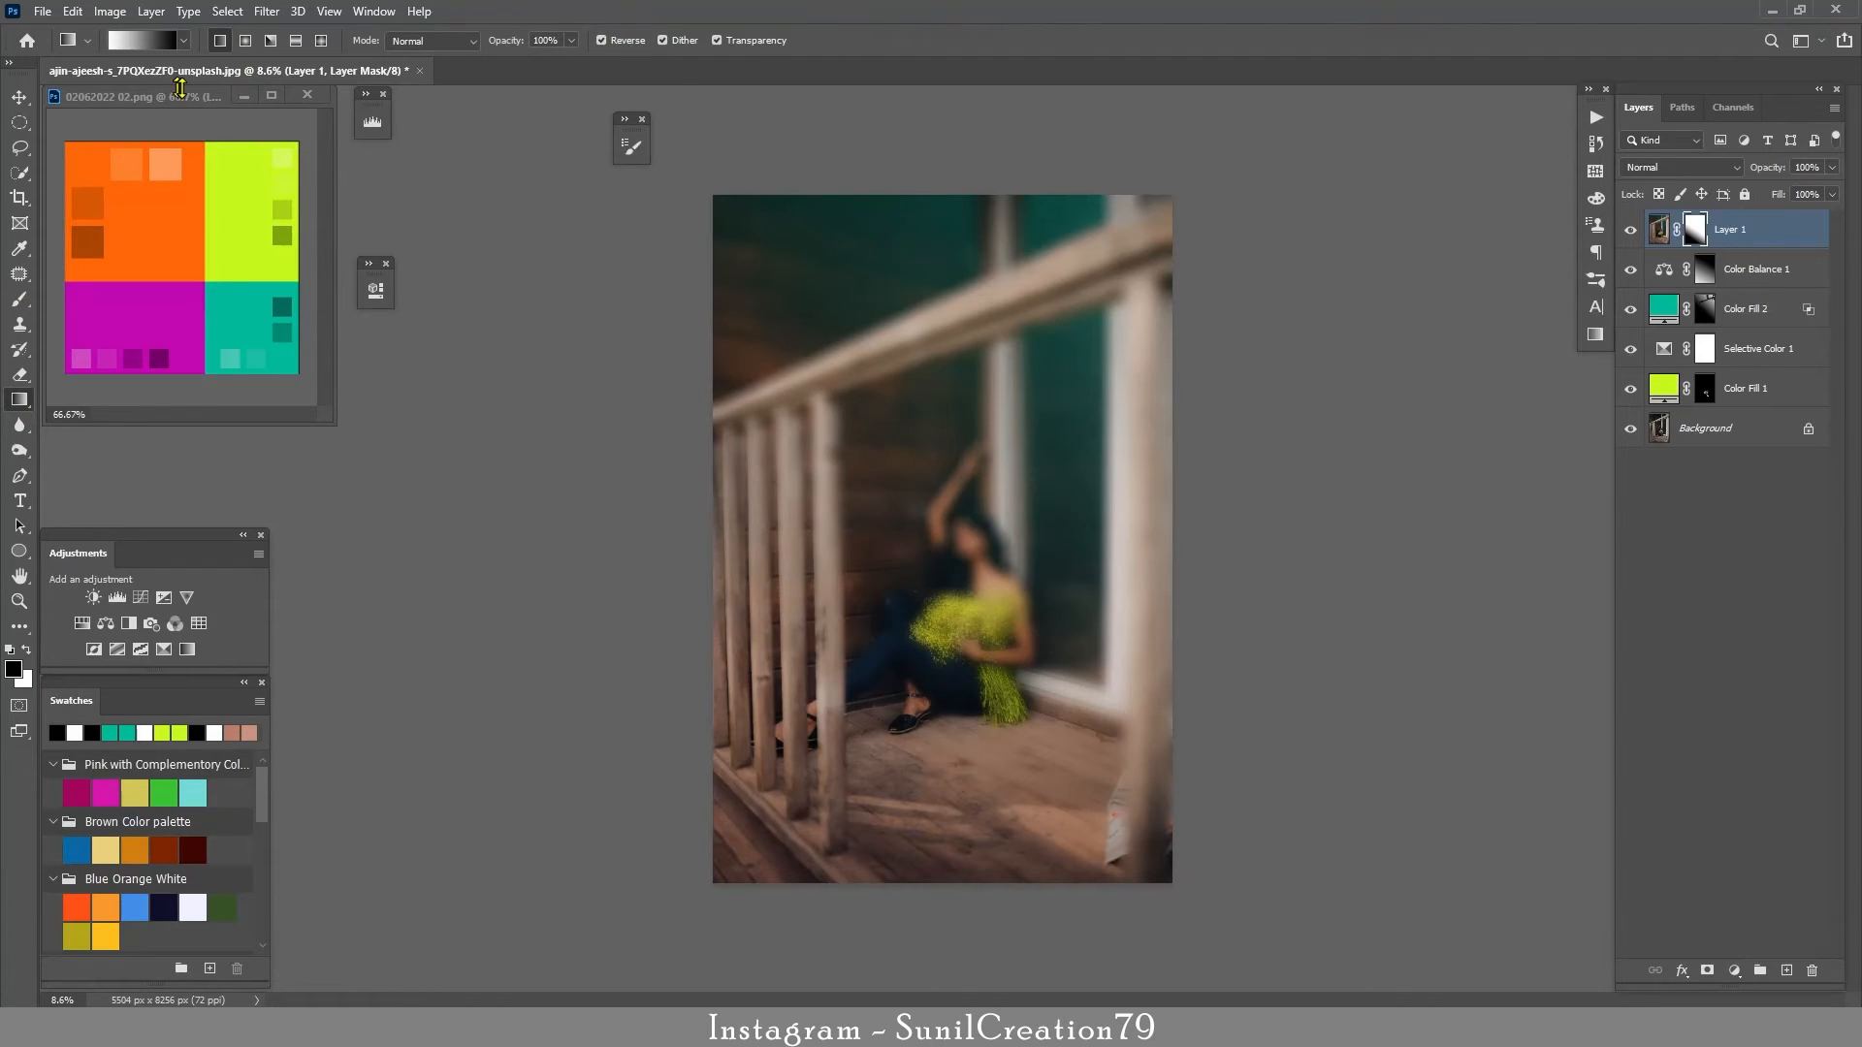
- Switch to an unreversed radial gradient and draw it outward from the woman on the blur mask to keep her sharp
{"action": "left_click", "coordinate": [245, 40]}
{"action": "left_click_drag", "start_coordinate": [941, 561], "coordinate": [894, 746]}
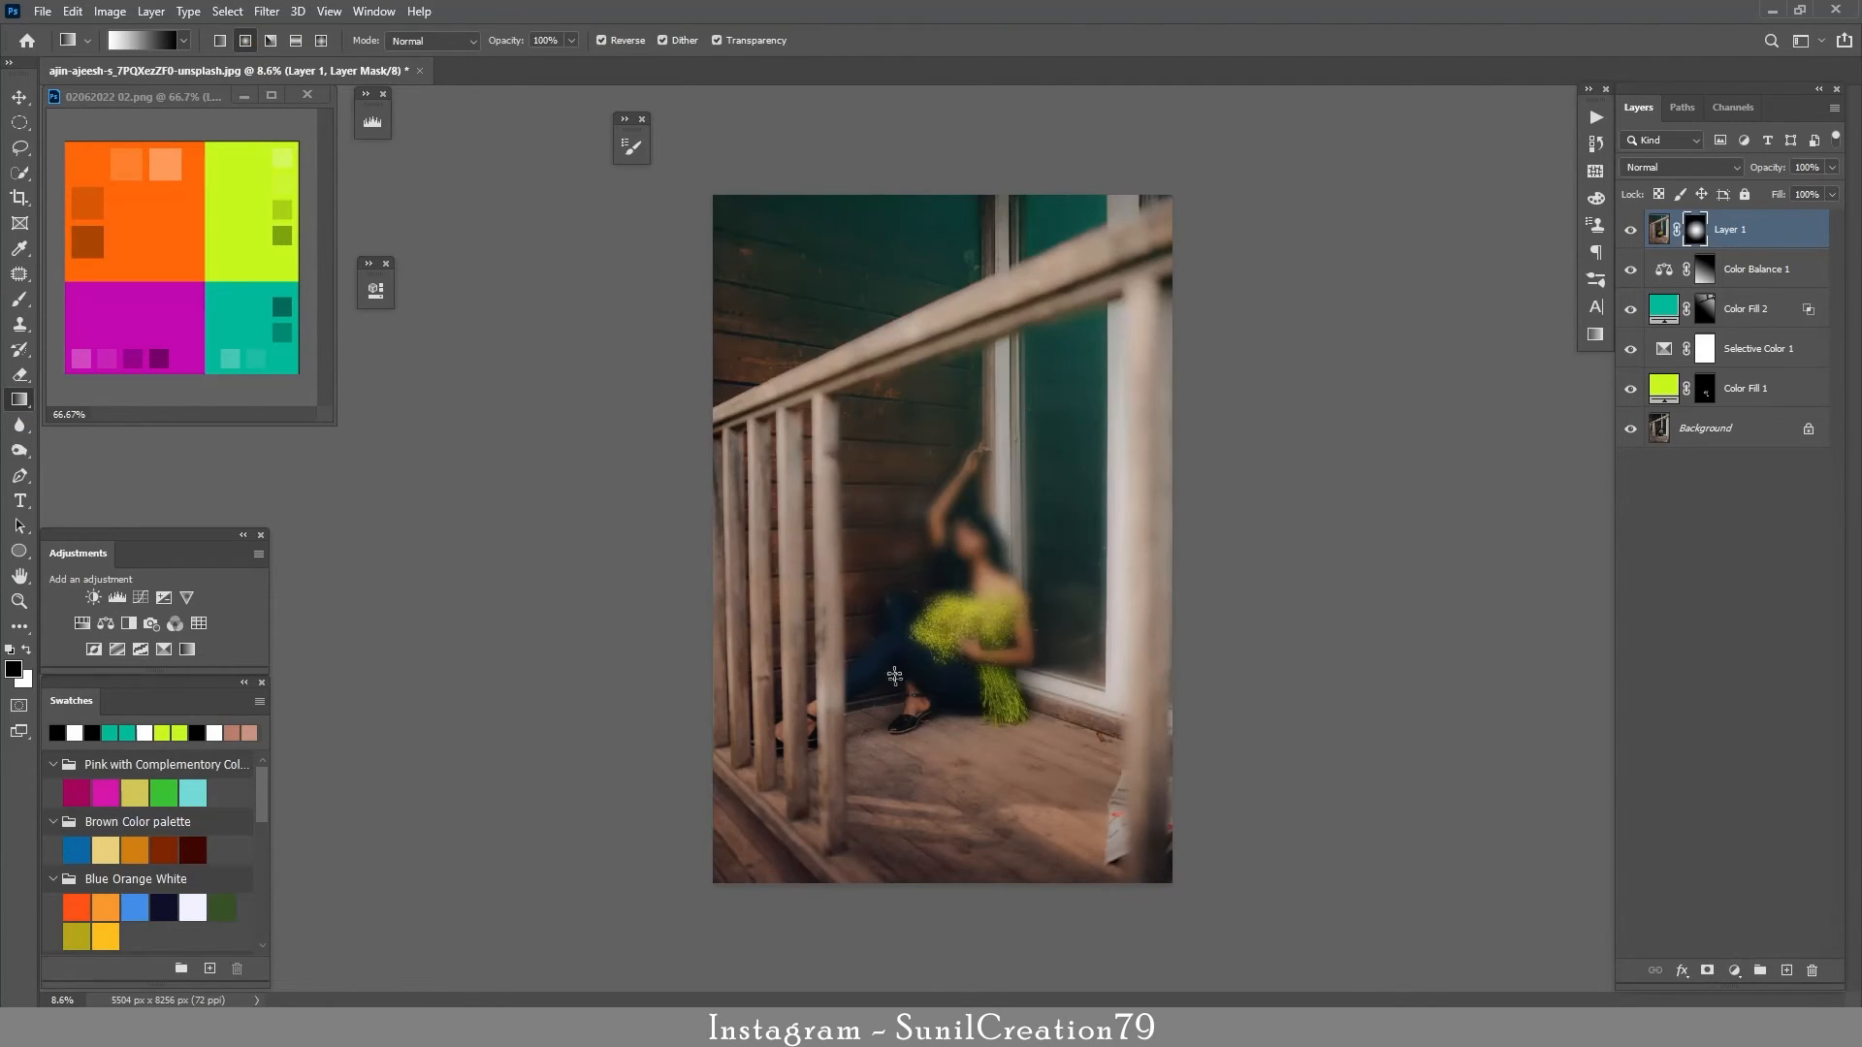
{"action": "left_click", "coordinate": [602, 40]}
{"action": "left_click_drag", "start_coordinate": [984, 497], "coordinate": [819, 785]}
{"action": "left_click_drag", "start_coordinate": [893, 627], "coordinate": [776, 894]}
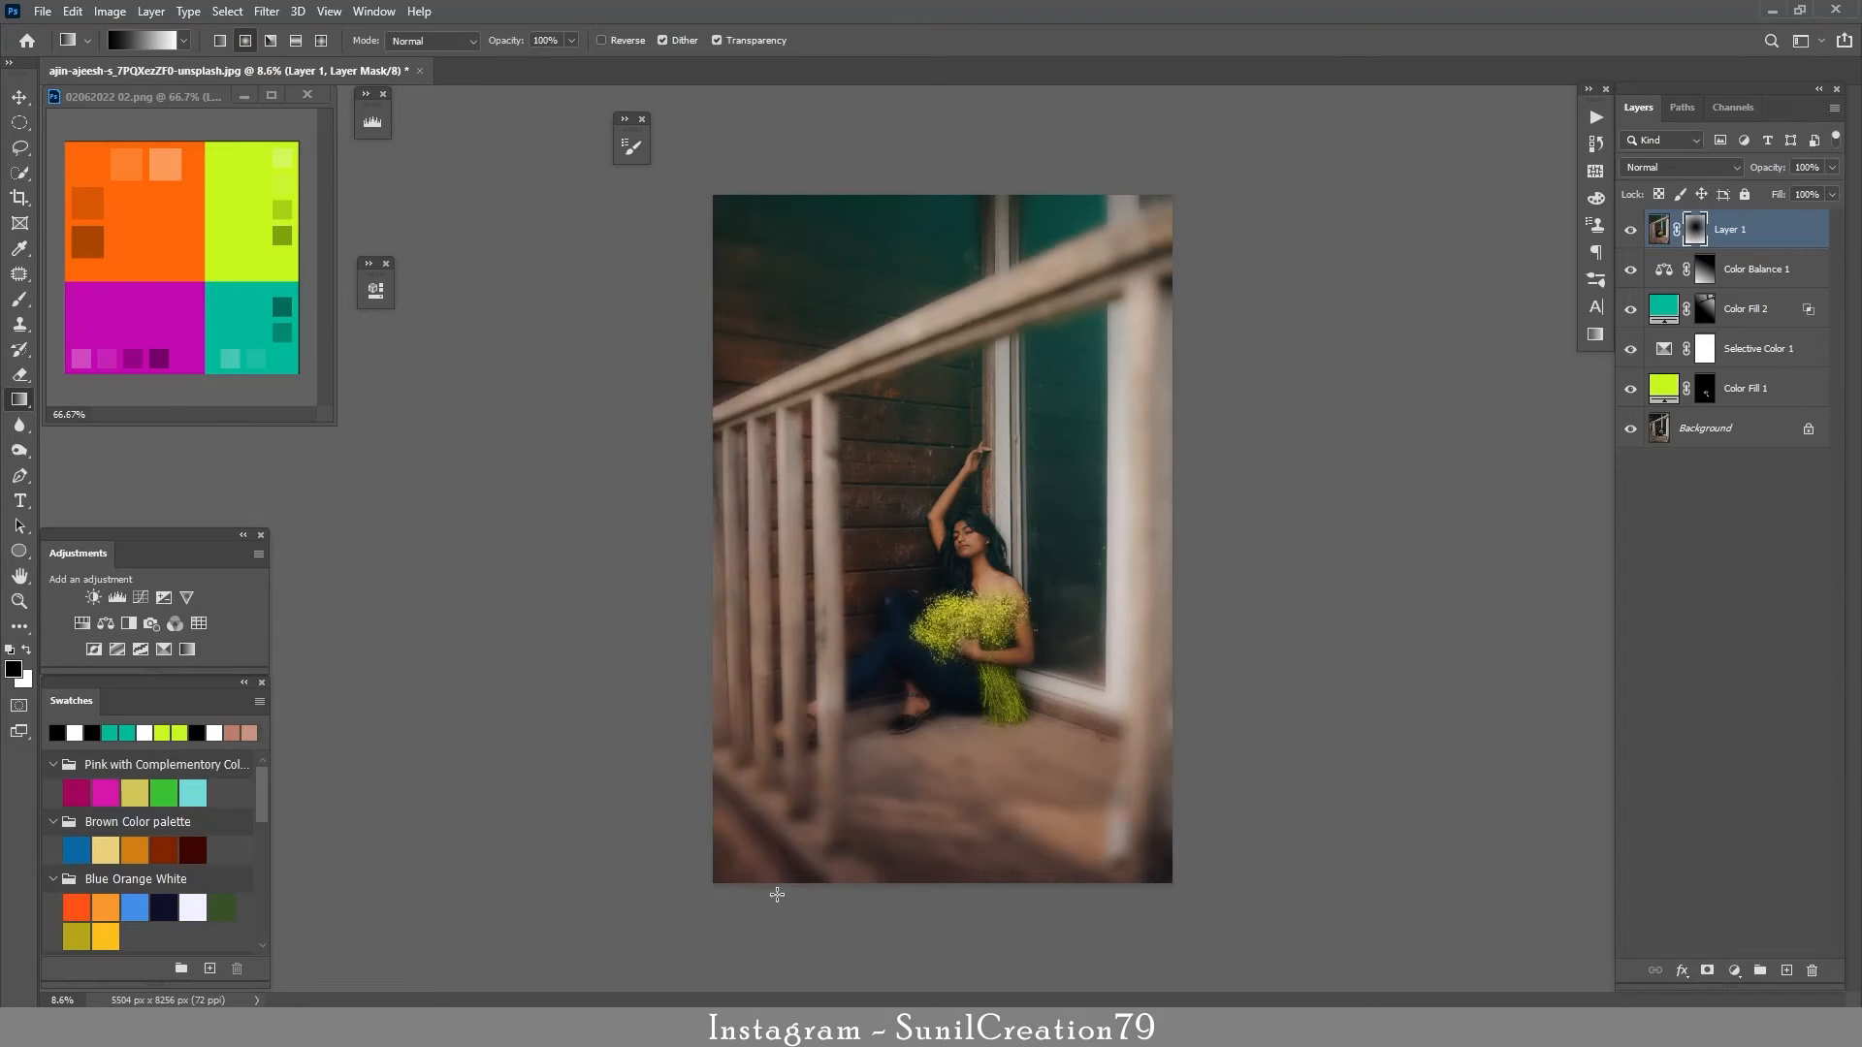
- Stamp all visible layers, including the masked blur, into a new top layer
{"action": "scroll", "coordinate": [964, 527], "scroll_direction": "up", "scroll_amount": 3}
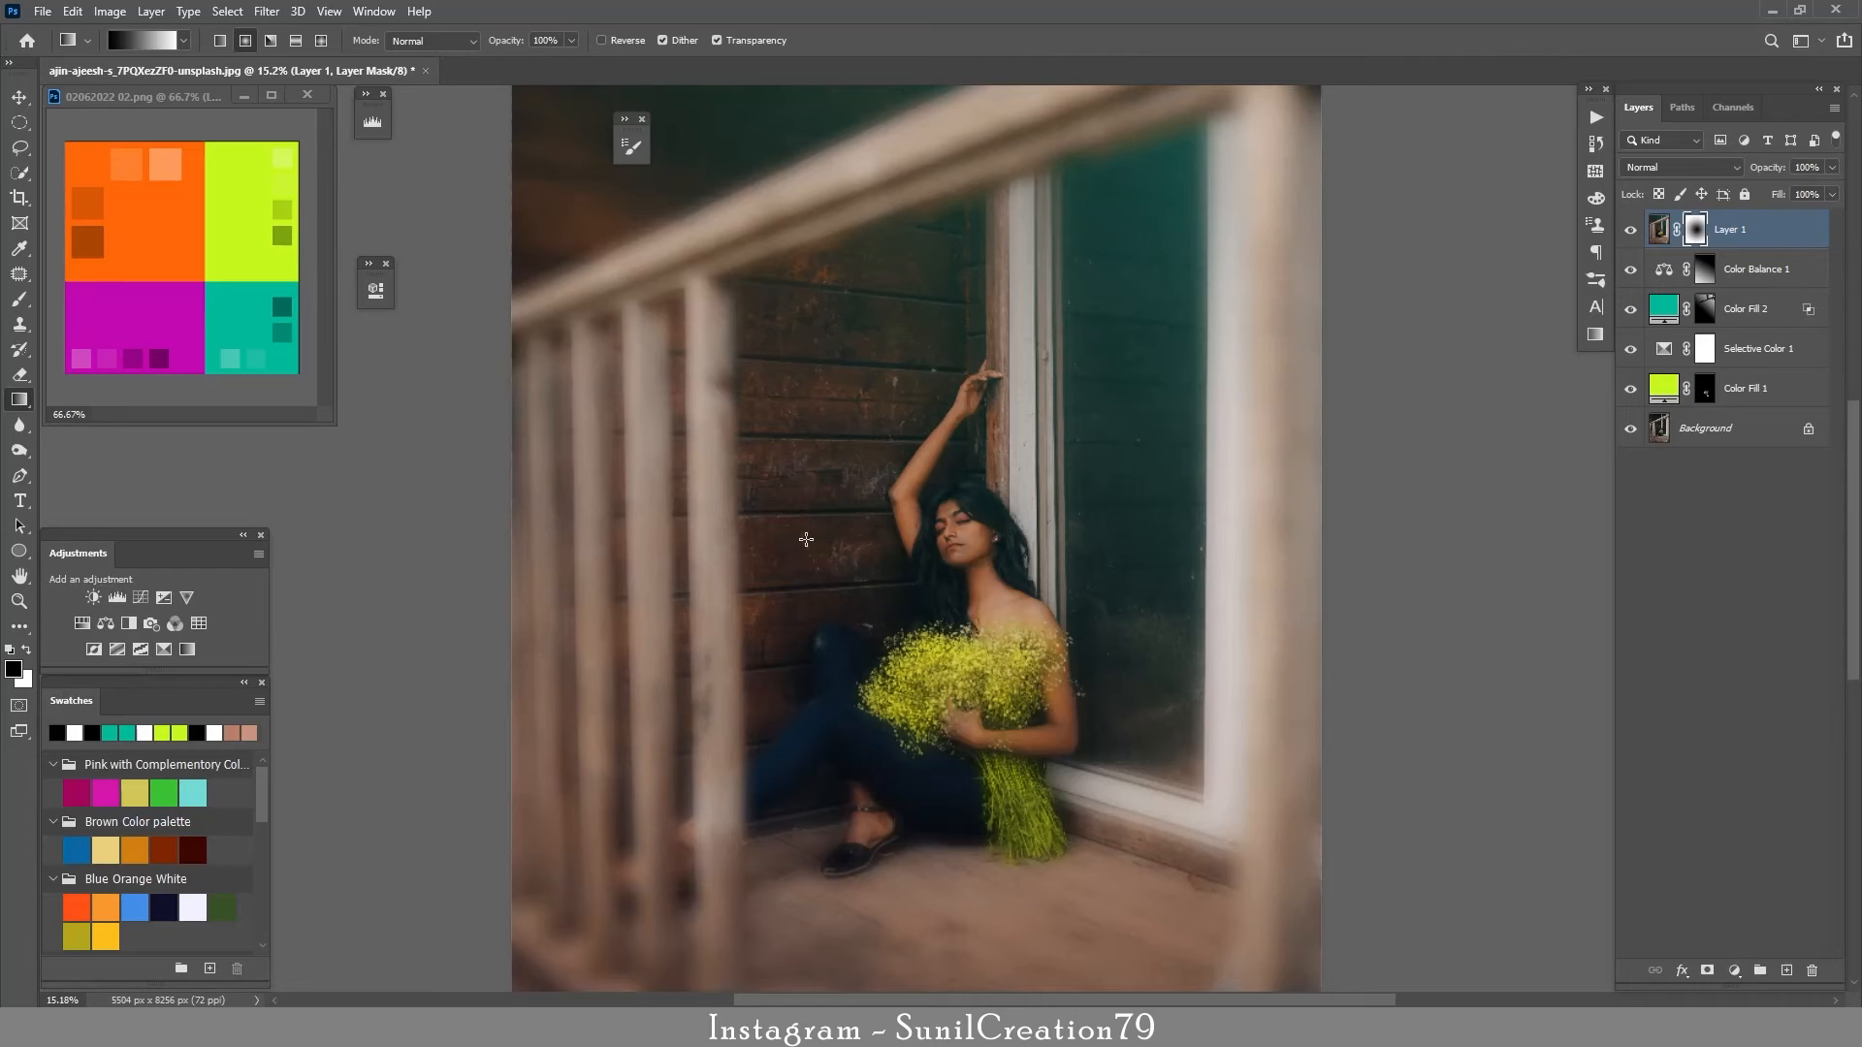
{"action": "key", "text": "z"}
{"action": "scroll", "coordinate": [918, 506], "scroll_direction": "down", "scroll_amount": 2}
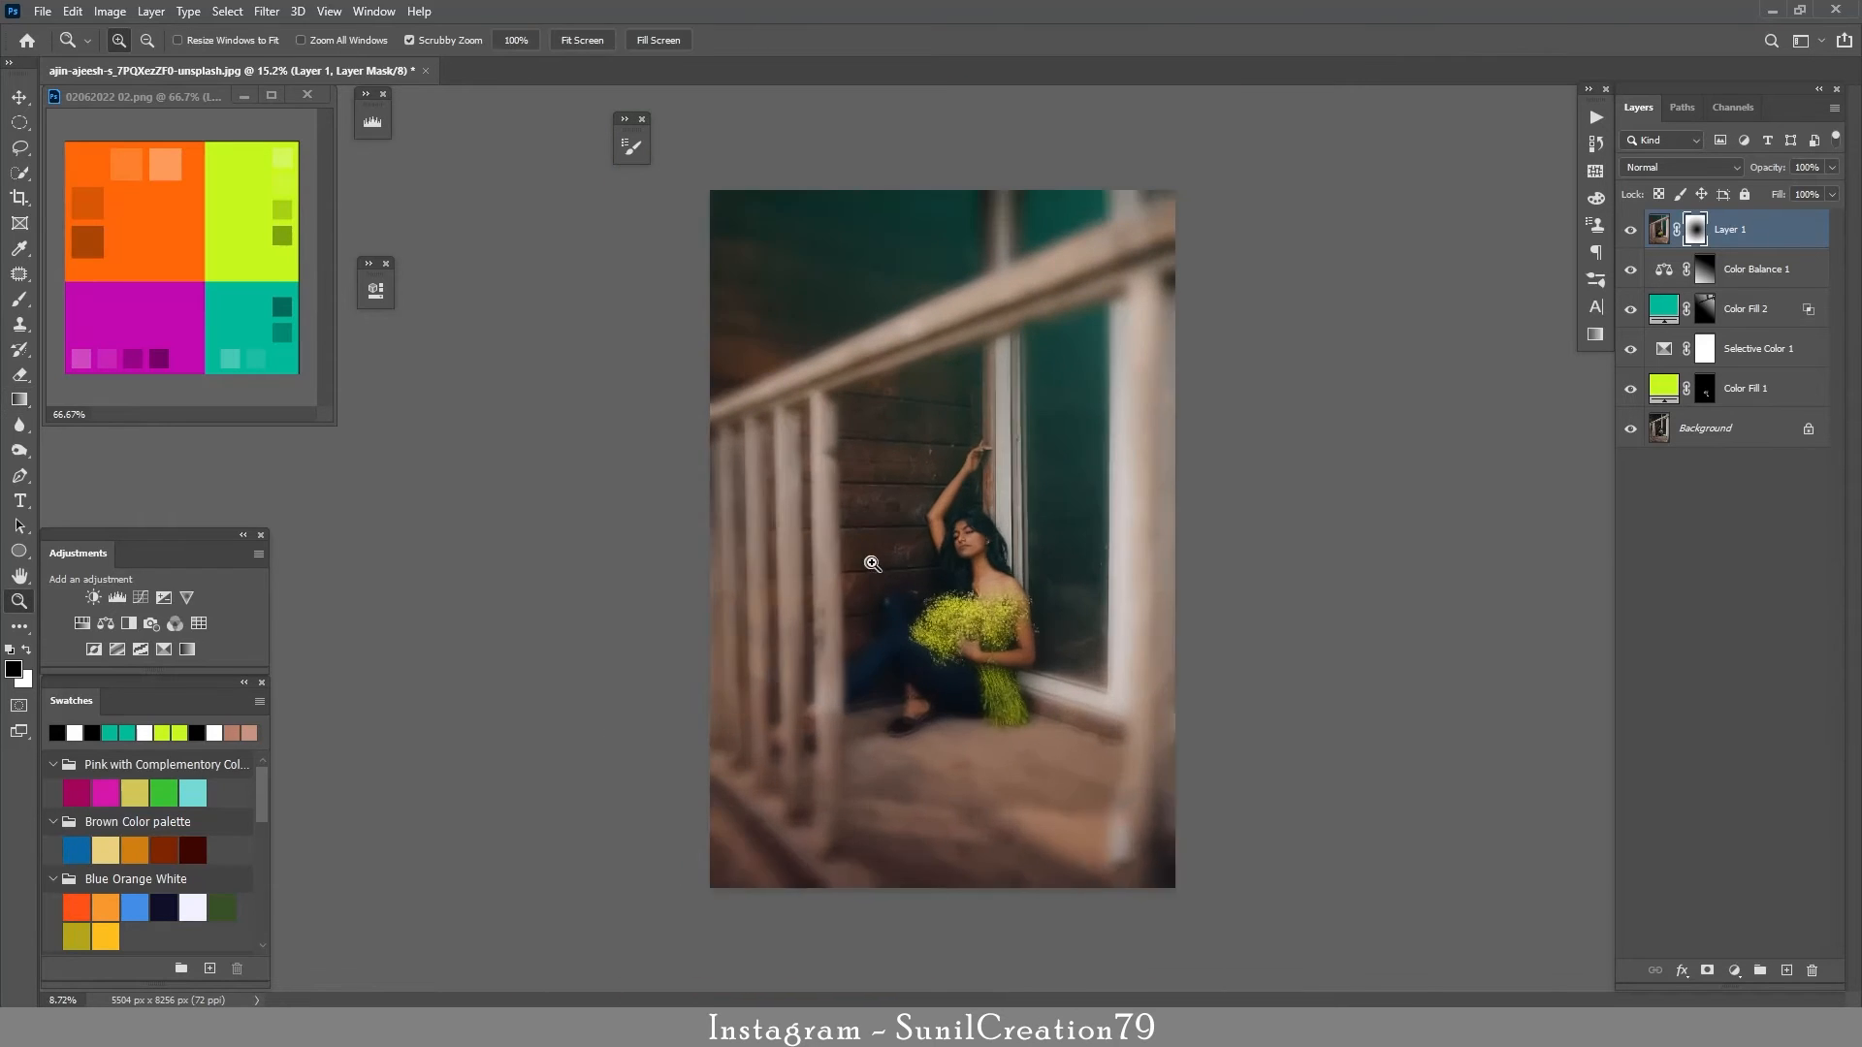
{"action": "key", "text": "g"}
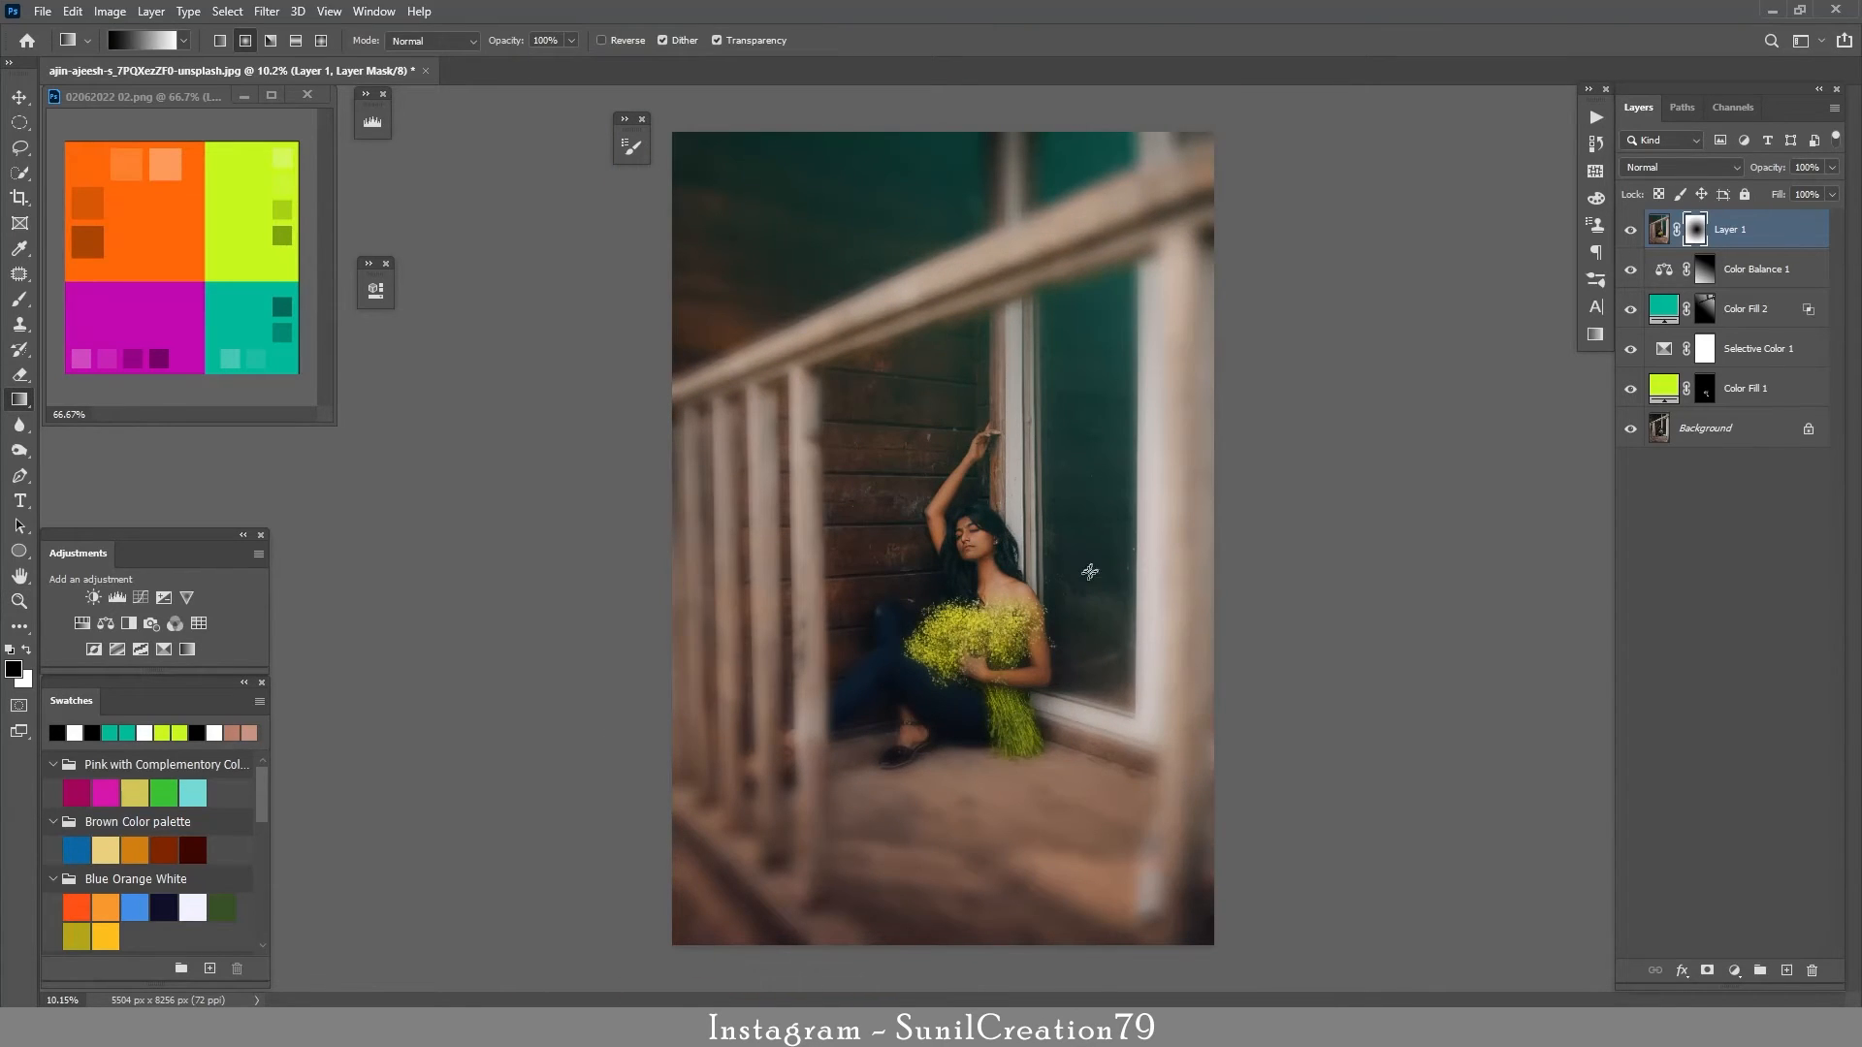
{"action": "key", "text": "ctrl+alt+shift+e"}
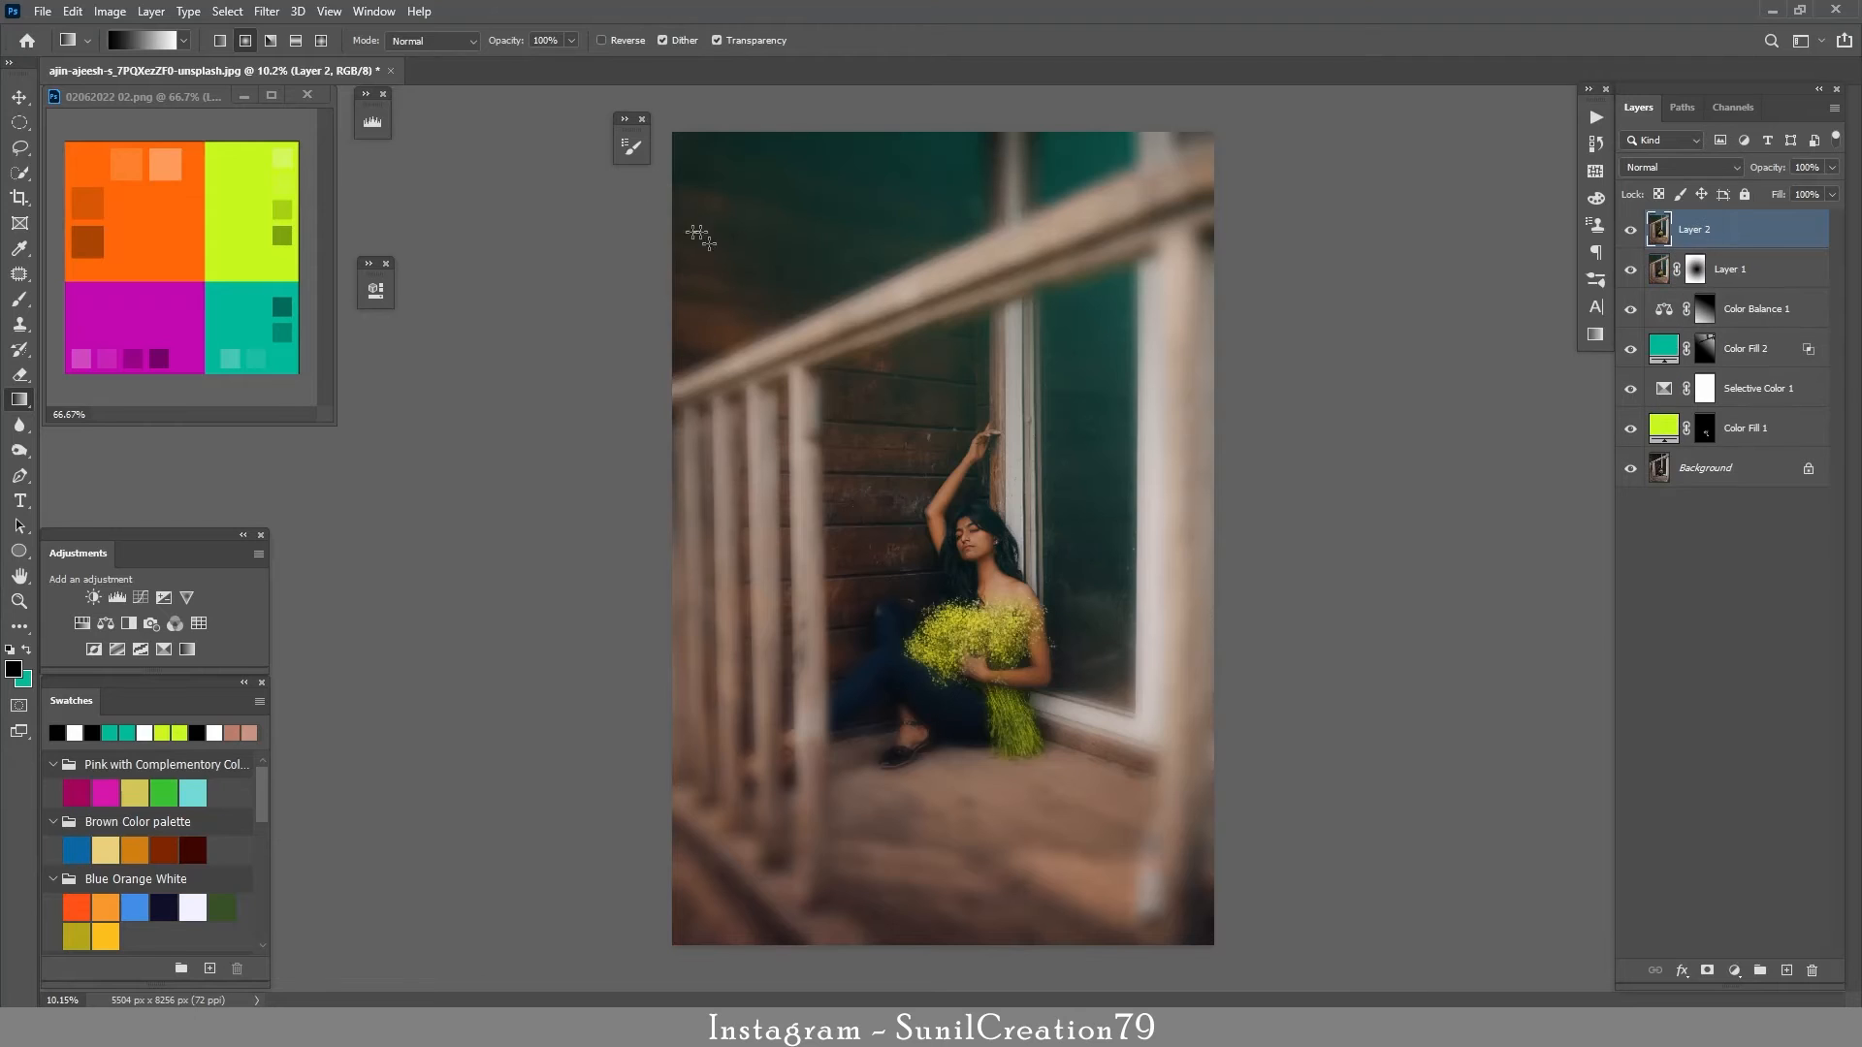
- Open the Camera Raw Filter on the new merged layer and show it full screen
{"action": "left_click", "coordinate": [266, 11]}
{"action": "left_click", "coordinate": [291, 54]}
{"action": "left_click", "coordinate": [267, 10]}
{"action": "left_click", "coordinate": [310, 127]}
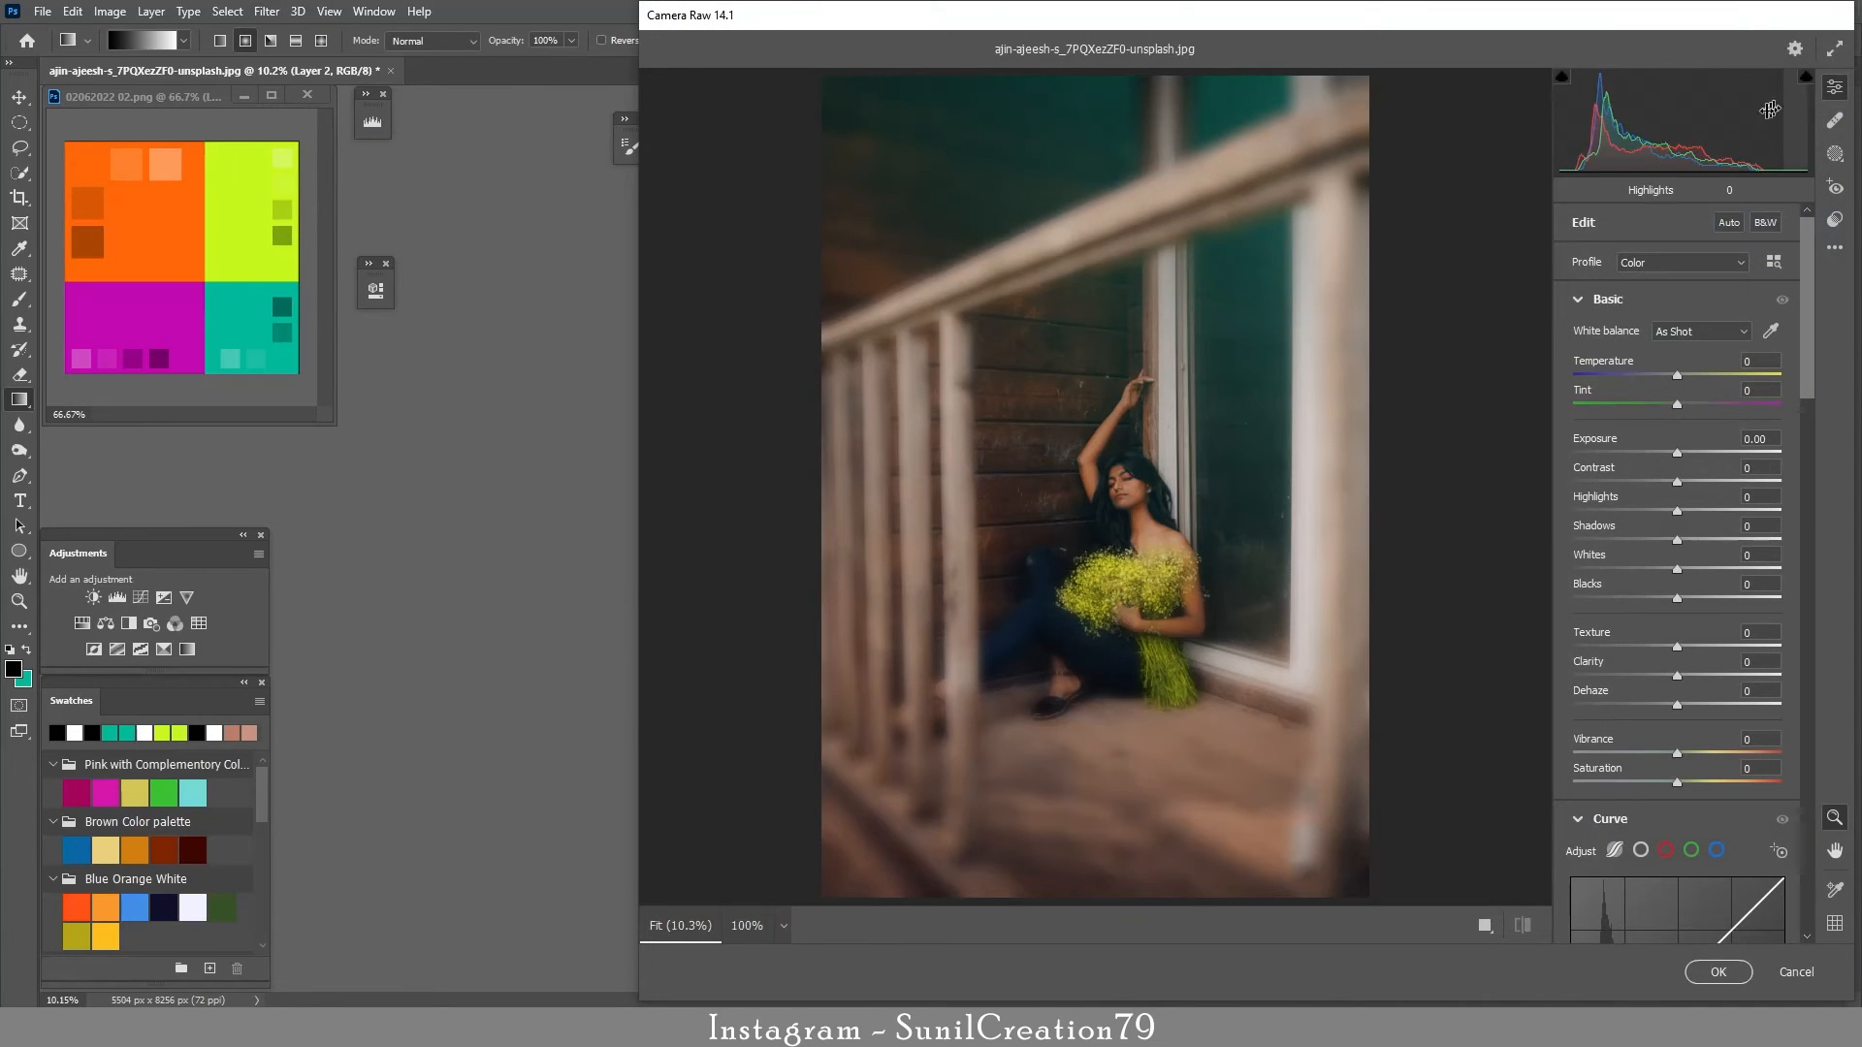
{"action": "key", "text": "f"}
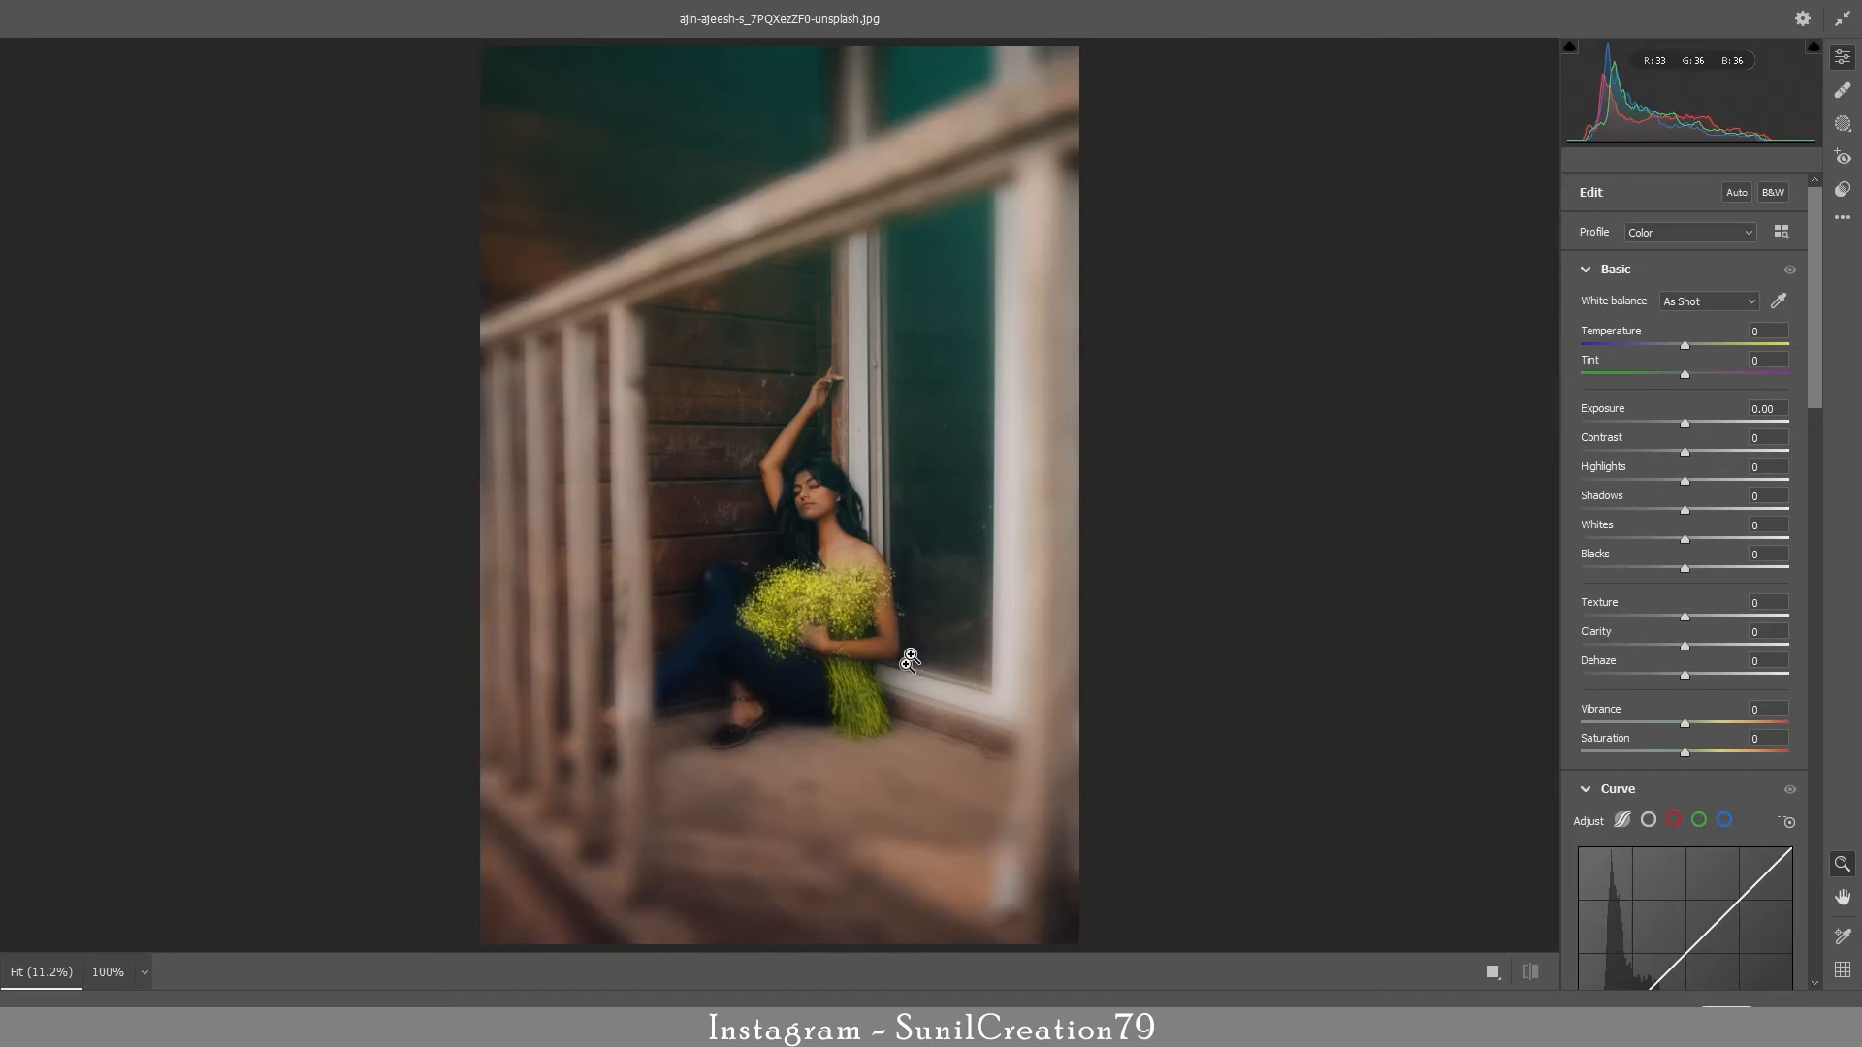
- Set the Camera Raw Temperature to -5
{"action": "left_click", "coordinate": [1772, 329]}
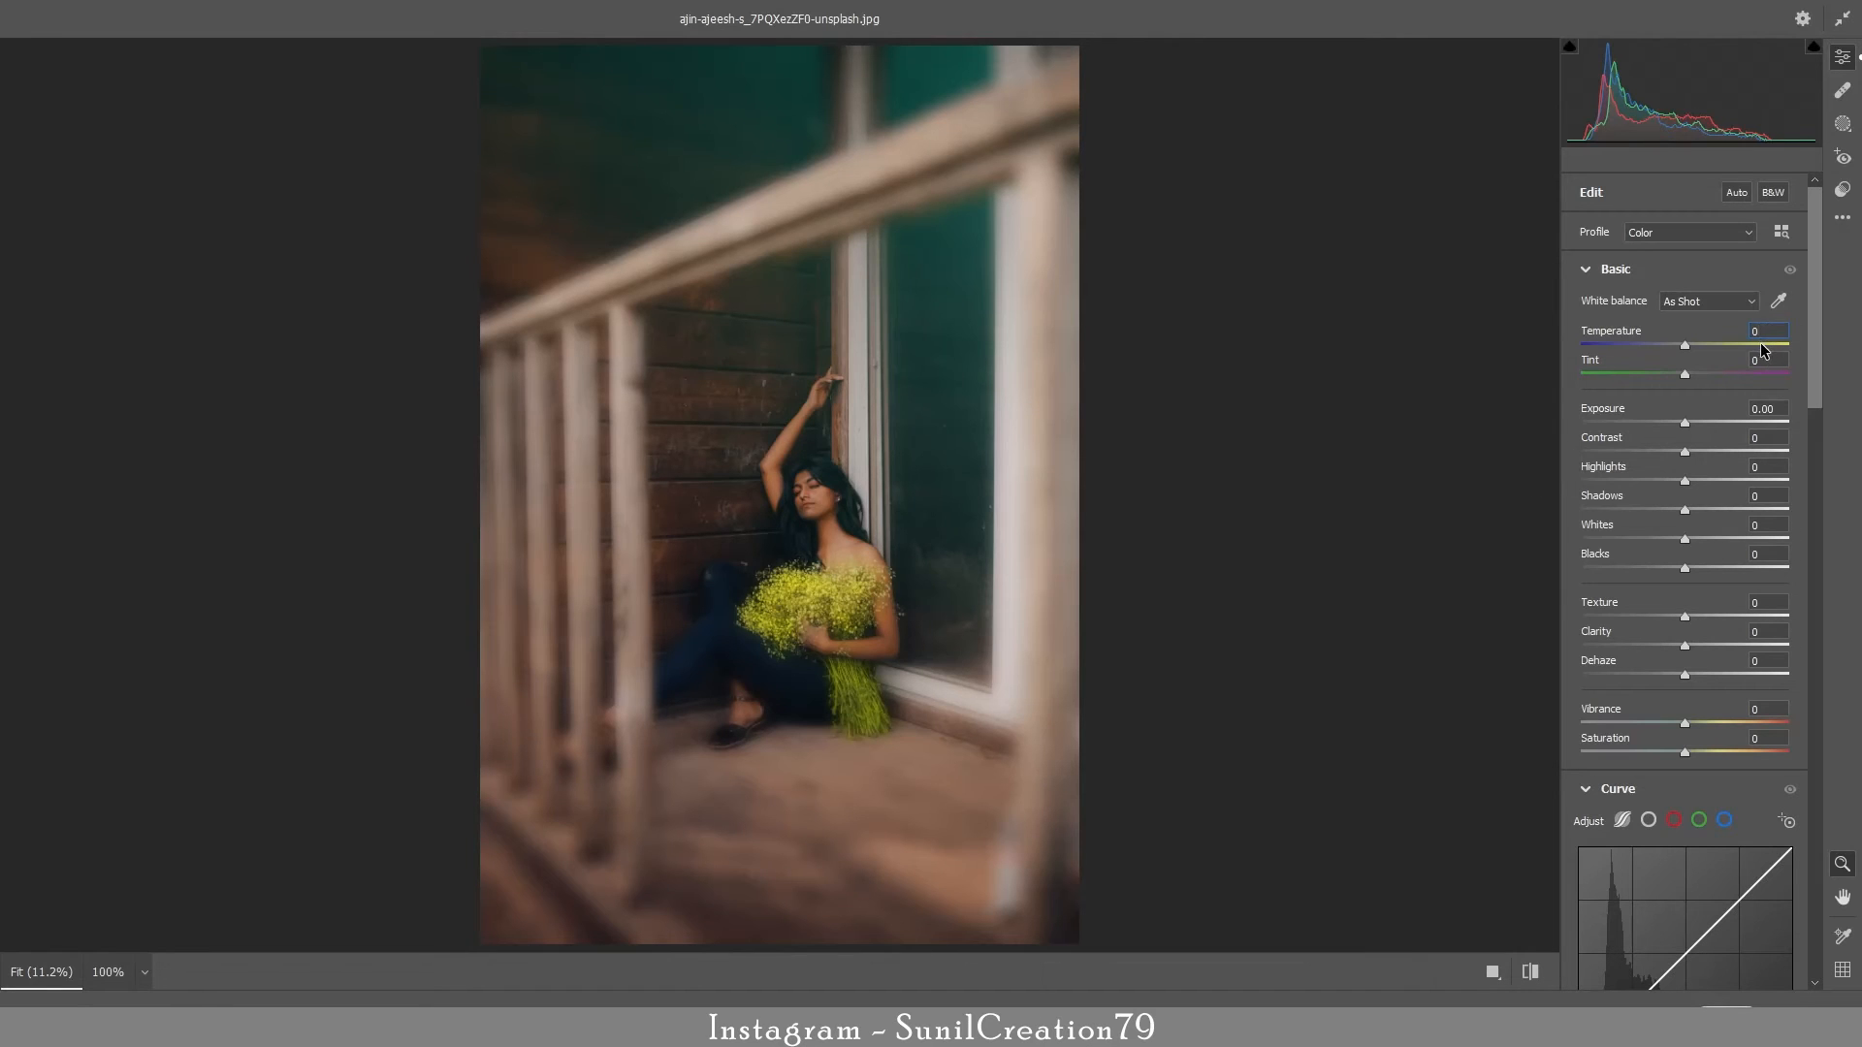
{"action": "key", "text": "Down"}
{"action": "key", "text": "Down"}
{"action": "key", "text": "Down"}
{"action": "key", "text": "Down"}
{"action": "key", "text": "Down"}
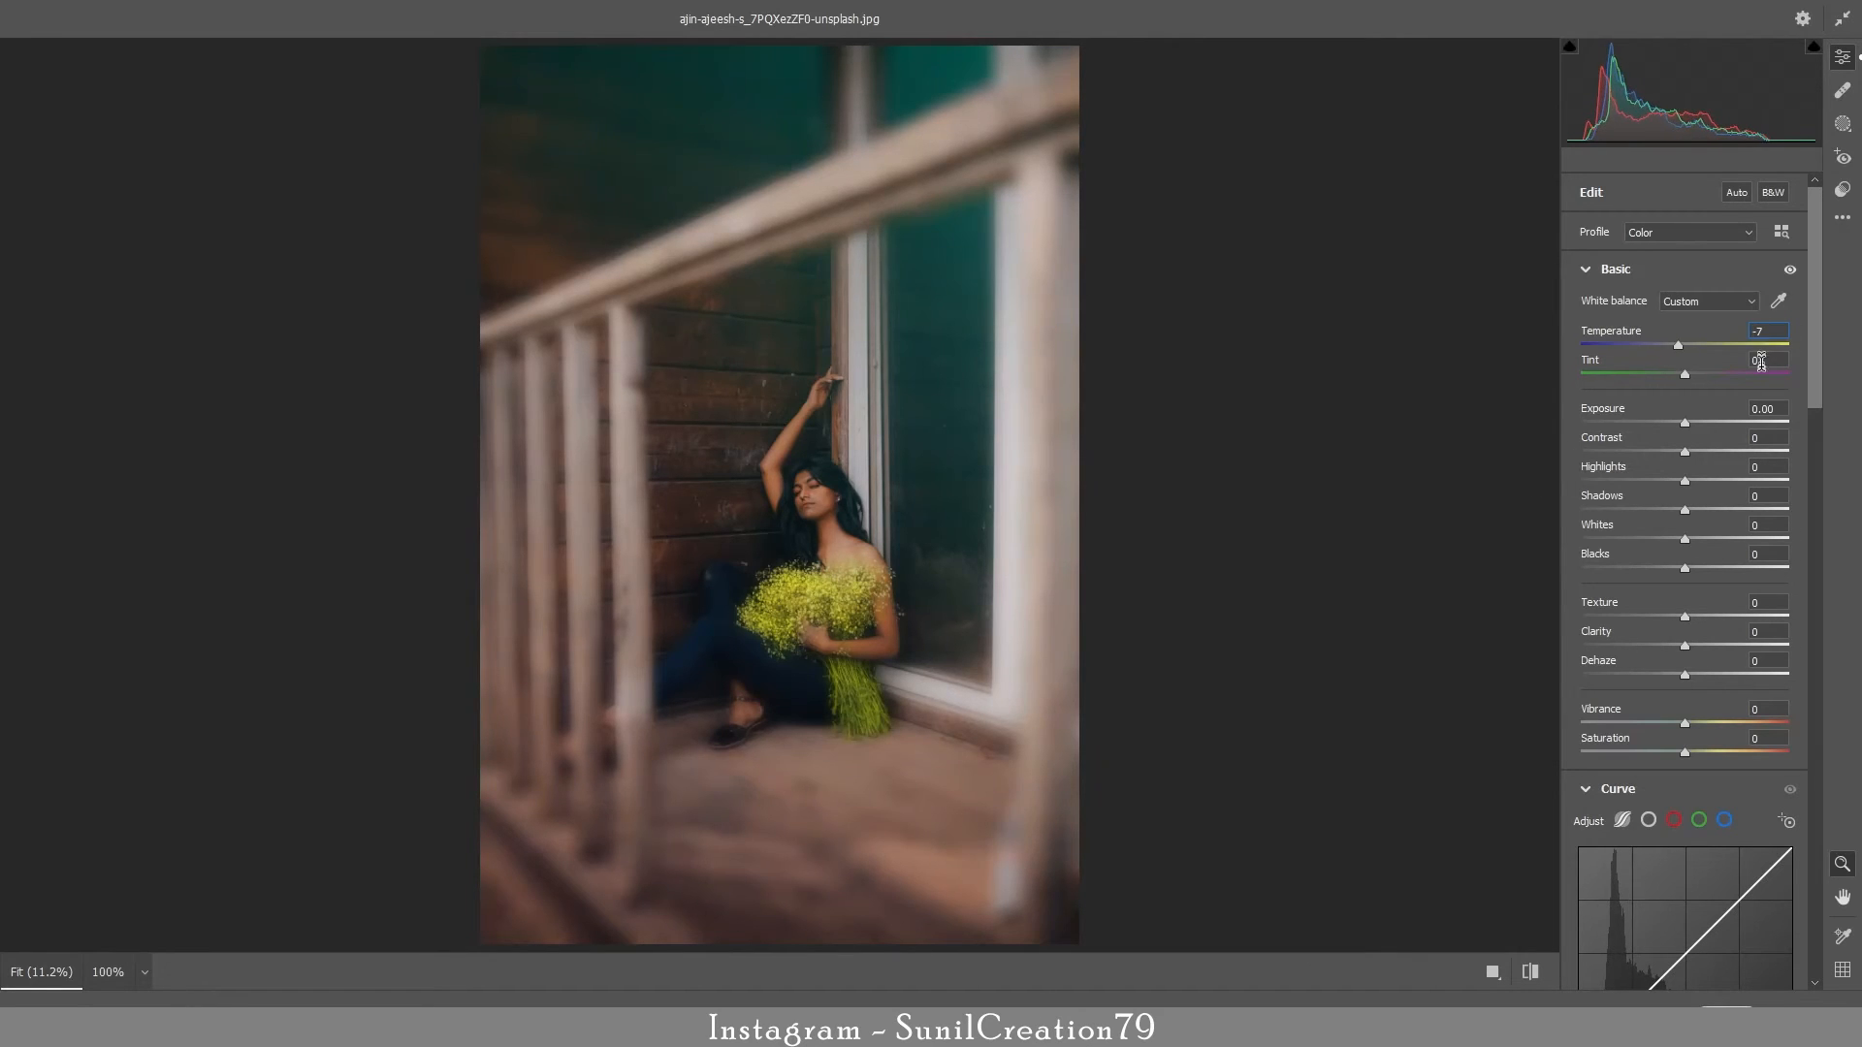
{"action": "key", "text": "Up"}
{"action": "key", "text": "Up"}
{"action": "key", "text": "Up"}
{"action": "key", "text": "Down"}
{"action": "key", "text": "Down"}
{"action": "key", "text": "Down"}
{"action": "key", "text": "Down"}
{"action": "key", "text": "Down"}
{"action": "key", "text": "Down"}
{"action": "key", "text": "Down"}
- Set the Exposure to -0.30
{"action": "left_click", "coordinate": [1755, 410]}
{"action": "key", "text": "Down"}
{"action": "key", "text": "Down"}
{"action": "key", "text": "Down"}
{"action": "key", "text": "Down"}
{"action": "key", "text": "Down"}
{"action": "key", "text": "Down"}
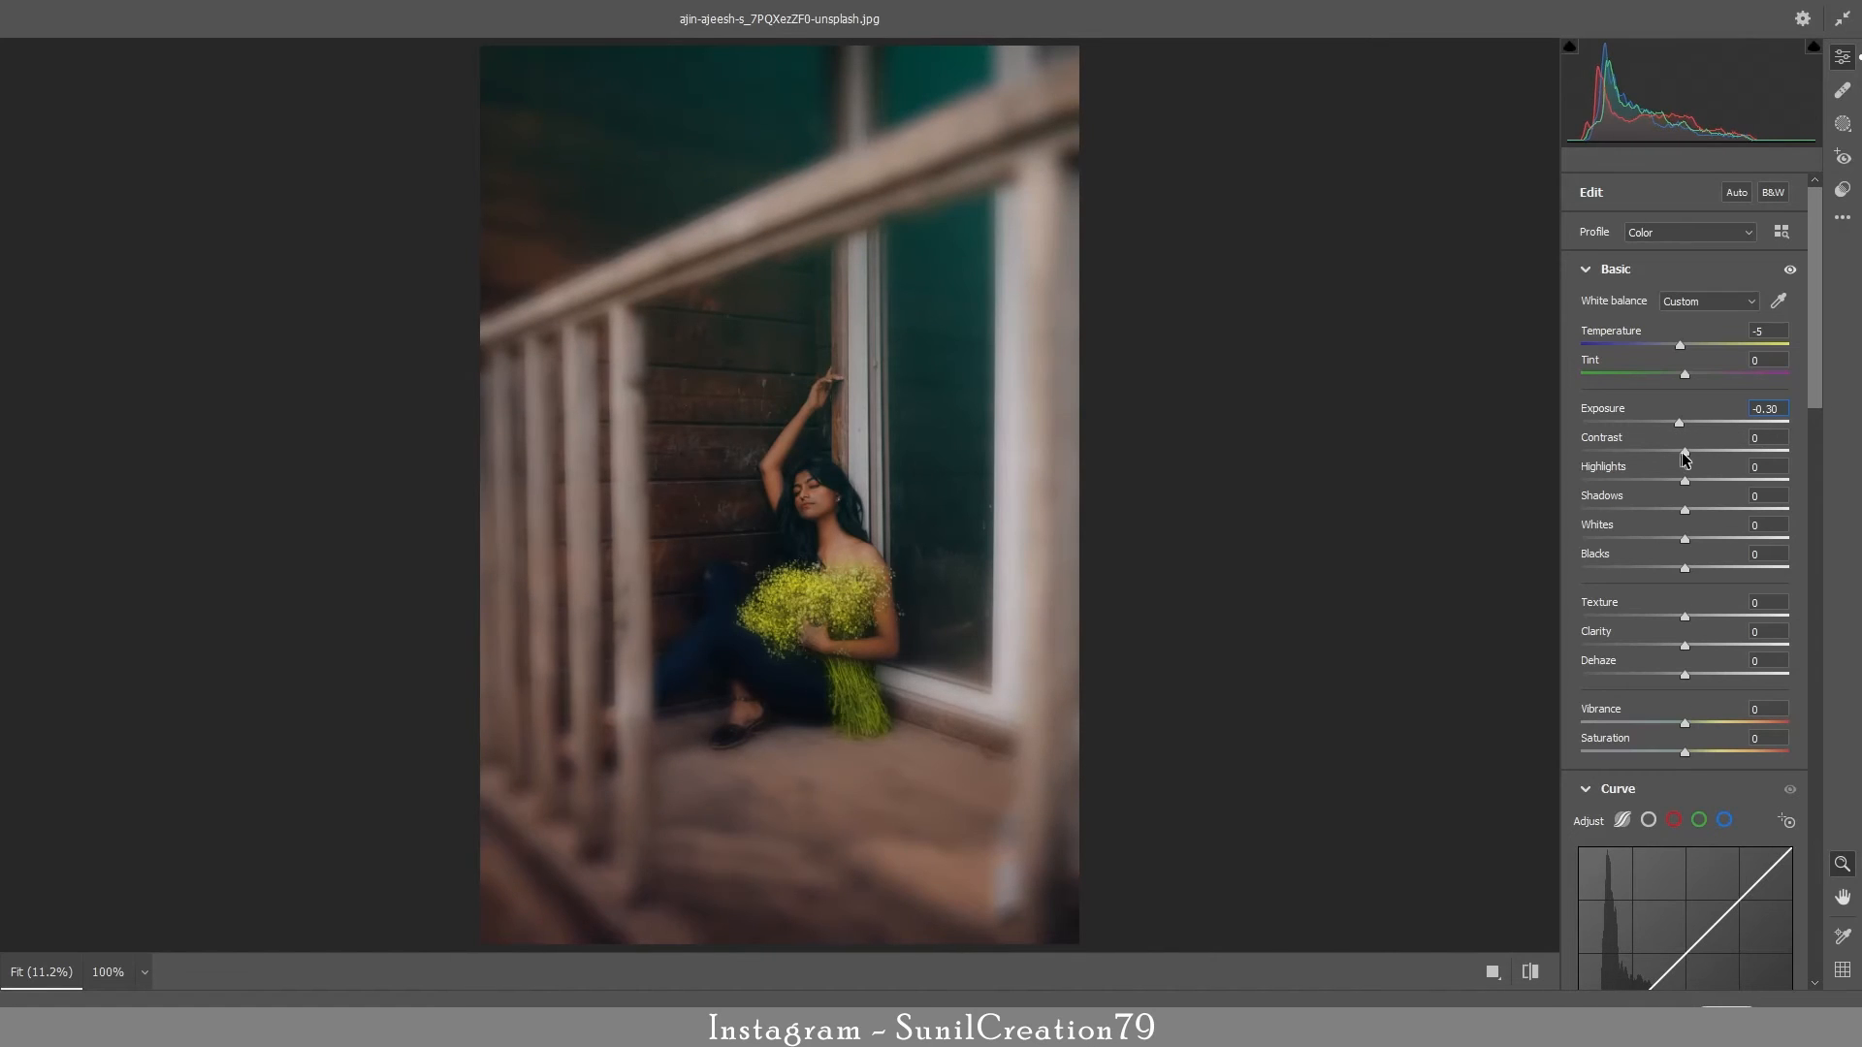
- Set Contrast to +7, Highlights to -30, Shadows to +19, Whites to +18 and Blacks to +8
{"action": "left_click_drag", "start_coordinate": [1683, 453], "coordinate": [1693, 574]}
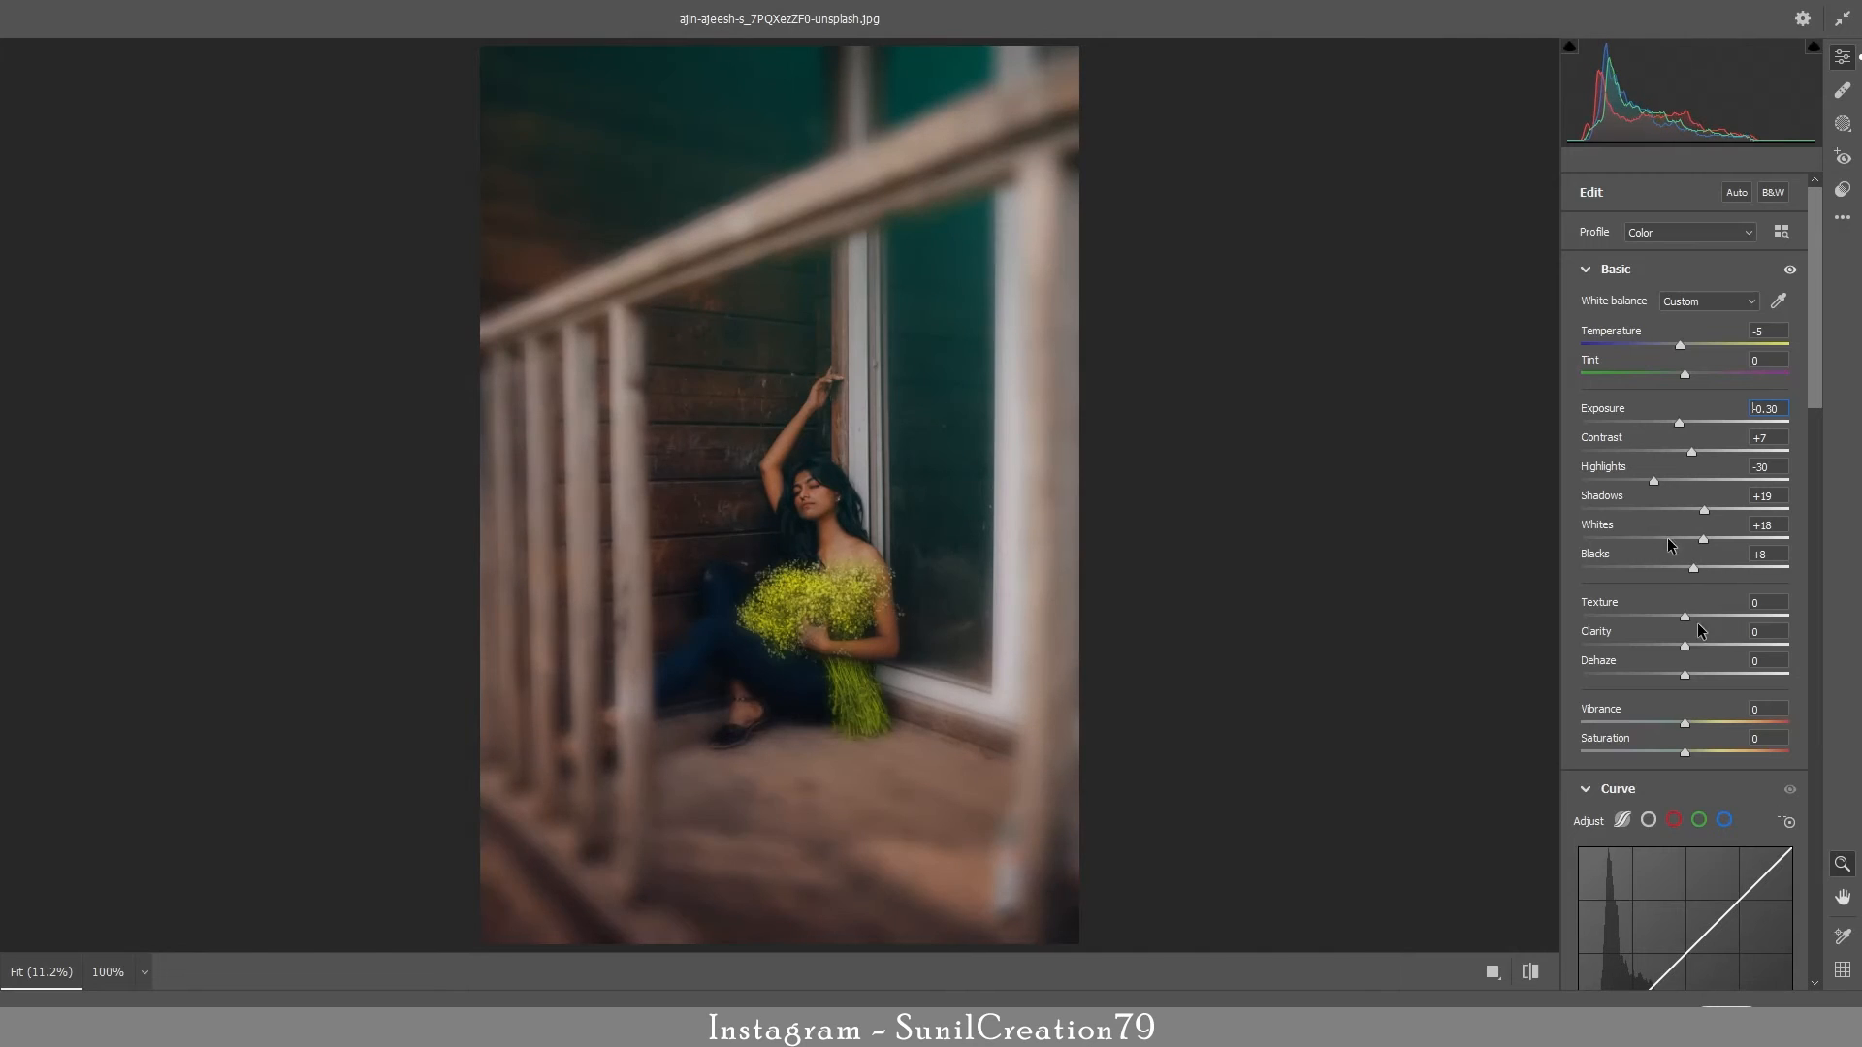
{"action": "key", "text": "Up"}
{"action": "key", "text": "Tab"}
{"action": "key", "text": "Up"}
- Raise the Vibrance slightly and bring the Color Mixer's saturation sliders into view
{"action": "left_click_drag", "start_coordinate": [1685, 723], "coordinate": [1706, 727]}
{"action": "scroll", "coordinate": [1806, 751], "scroll_direction": "down", "scroll_amount": 15}
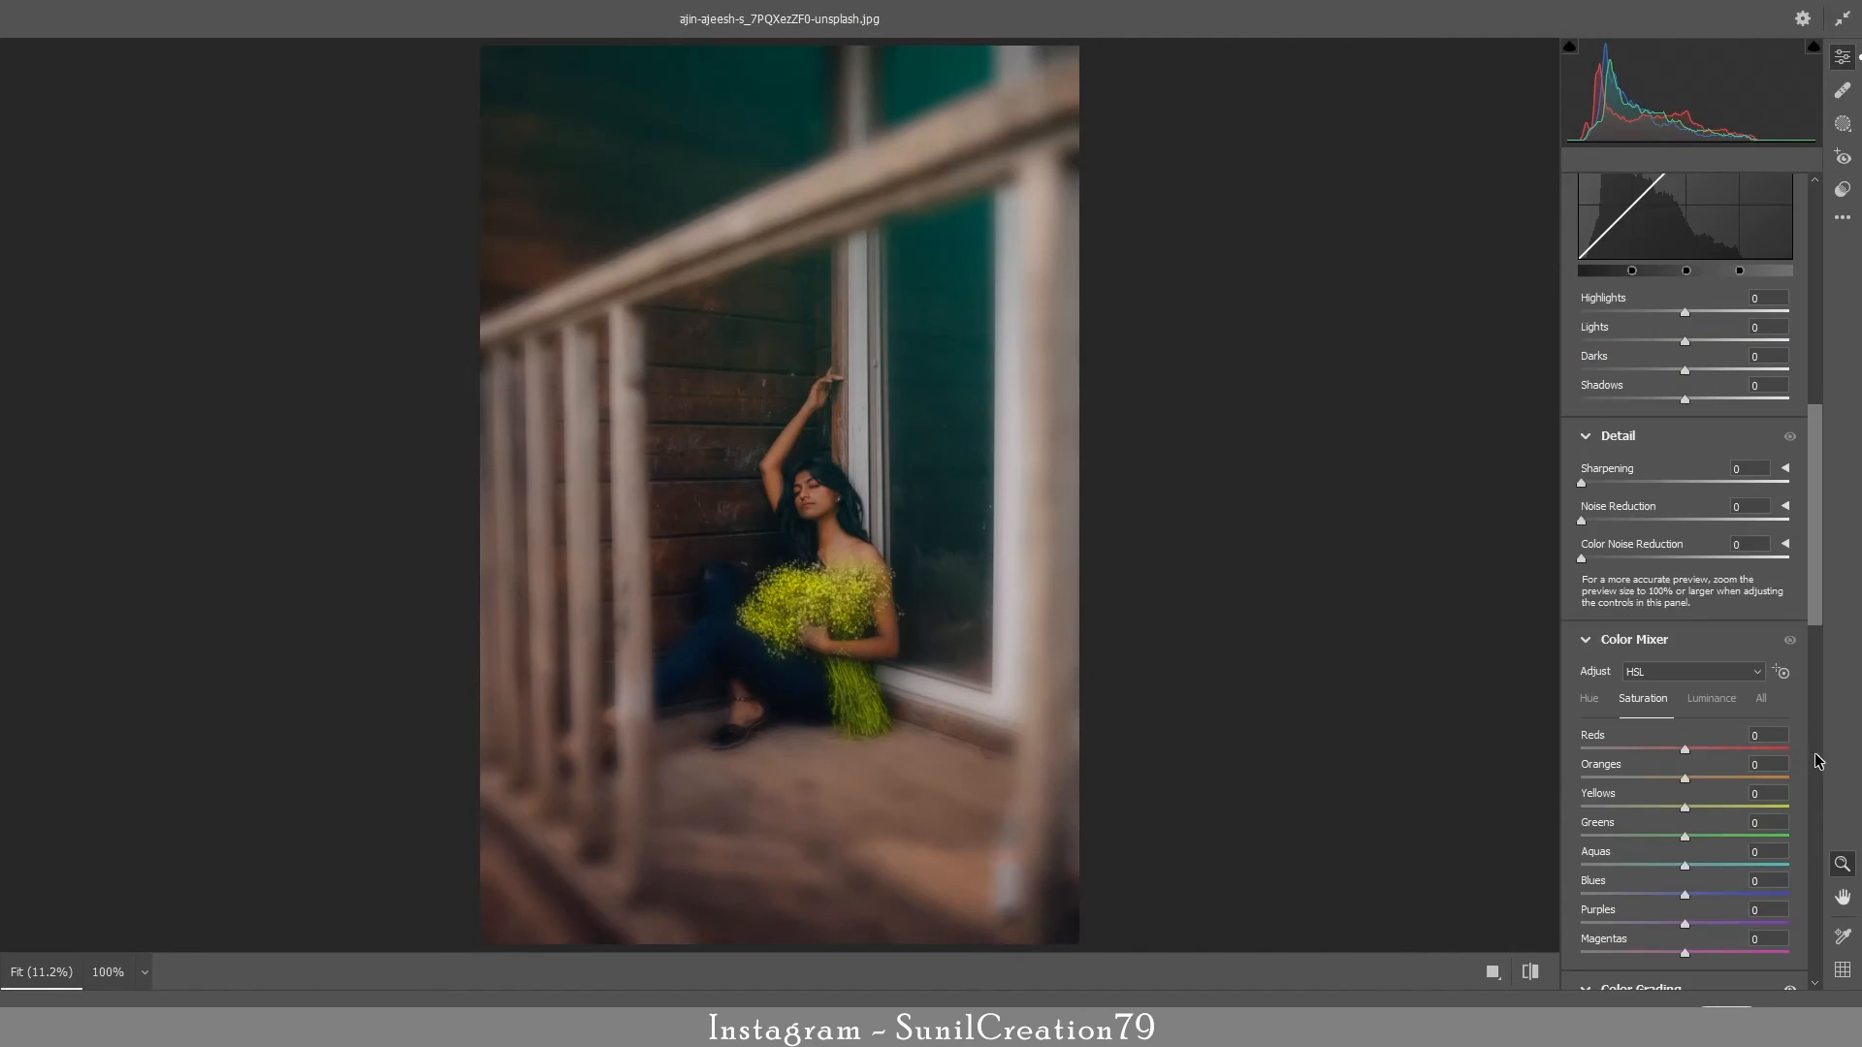
- Tint the Global color grade orange at hue 31, and give the Color Grading shadows a subtle purple tint with low saturation
{"action": "left_click", "coordinate": [1758, 218]}
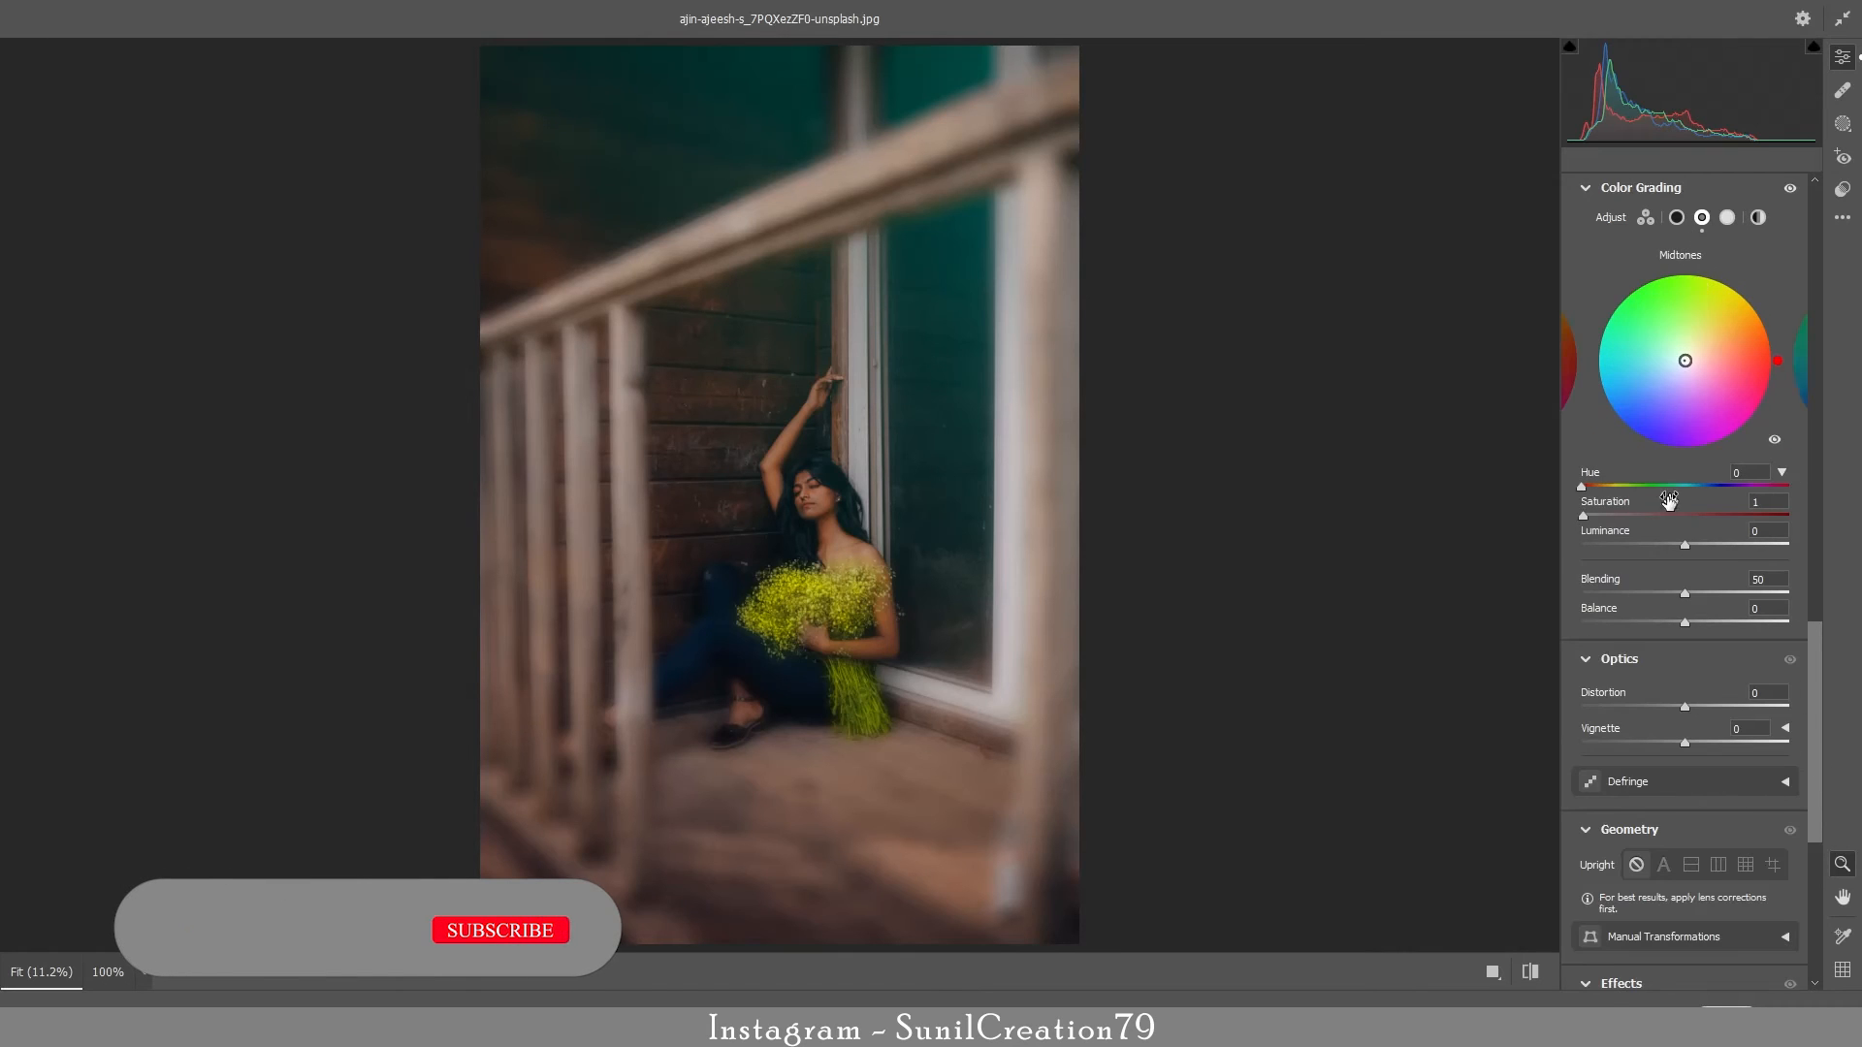
{"action": "left_click", "coordinate": [1699, 352]}
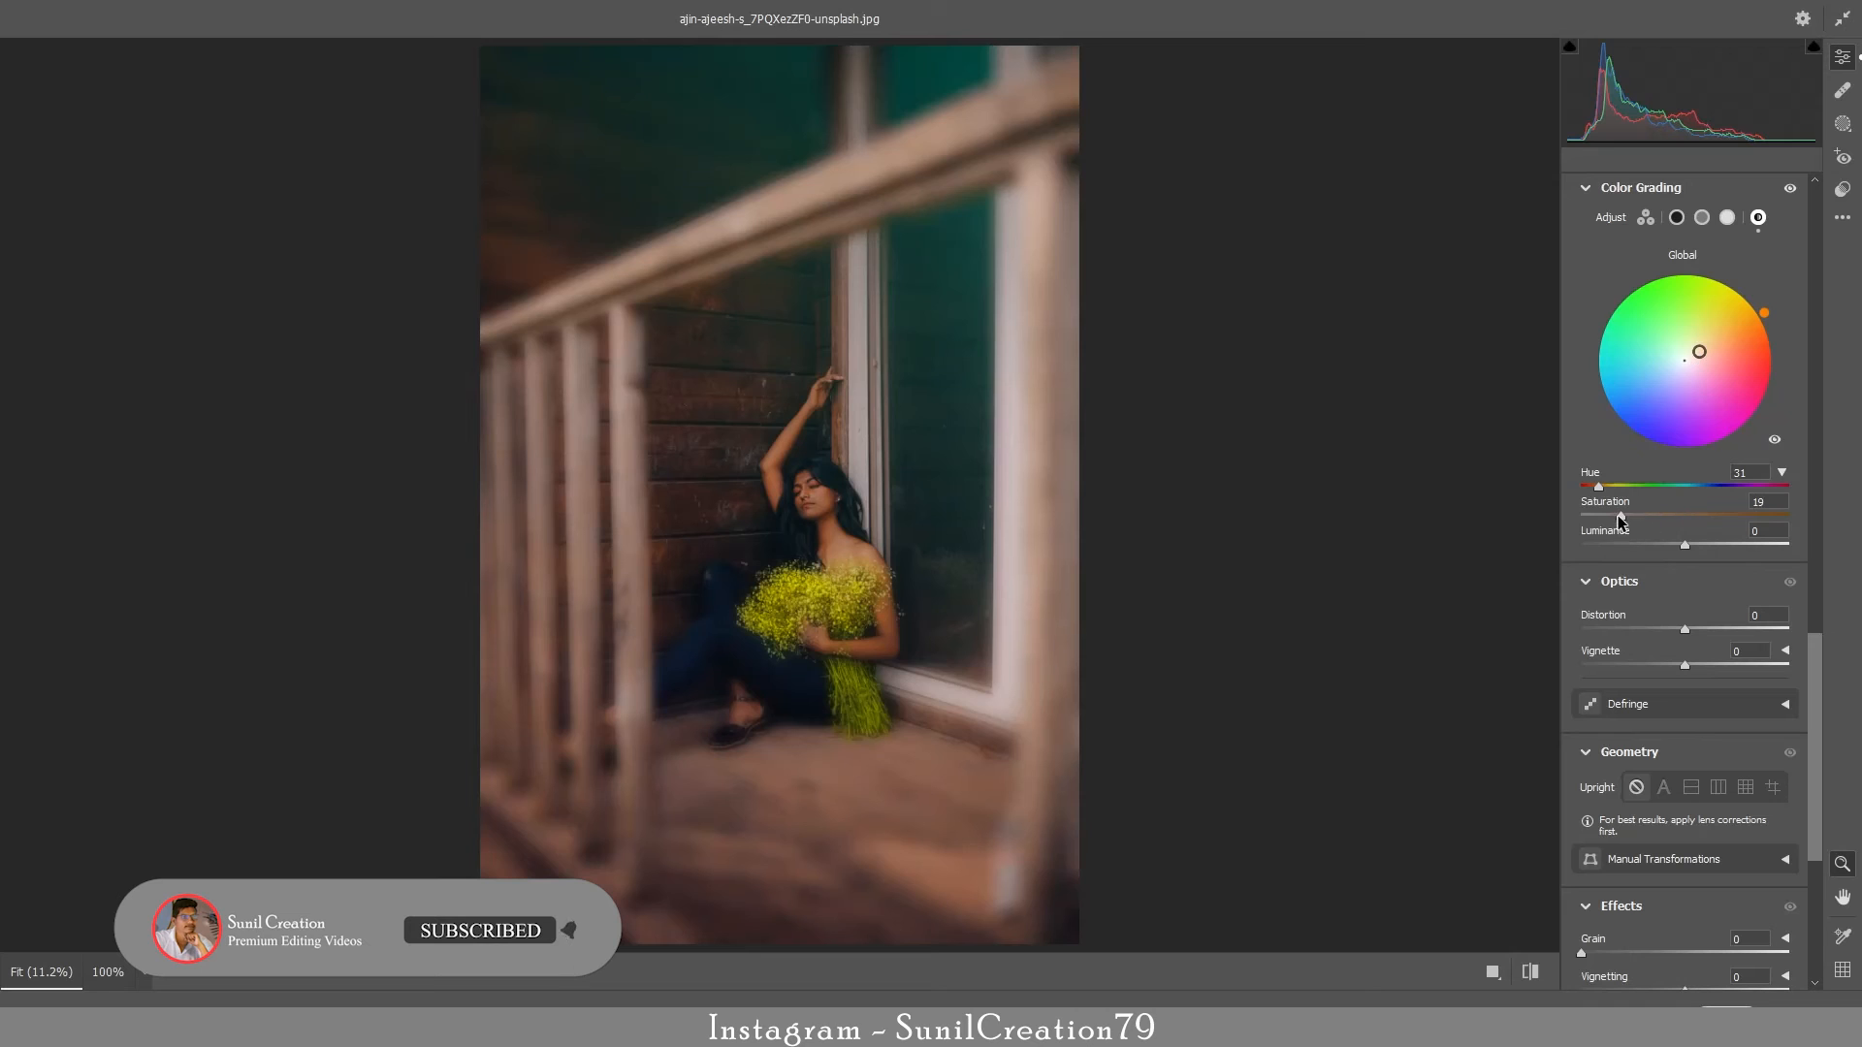
{"action": "left_click", "coordinate": [1676, 218]}
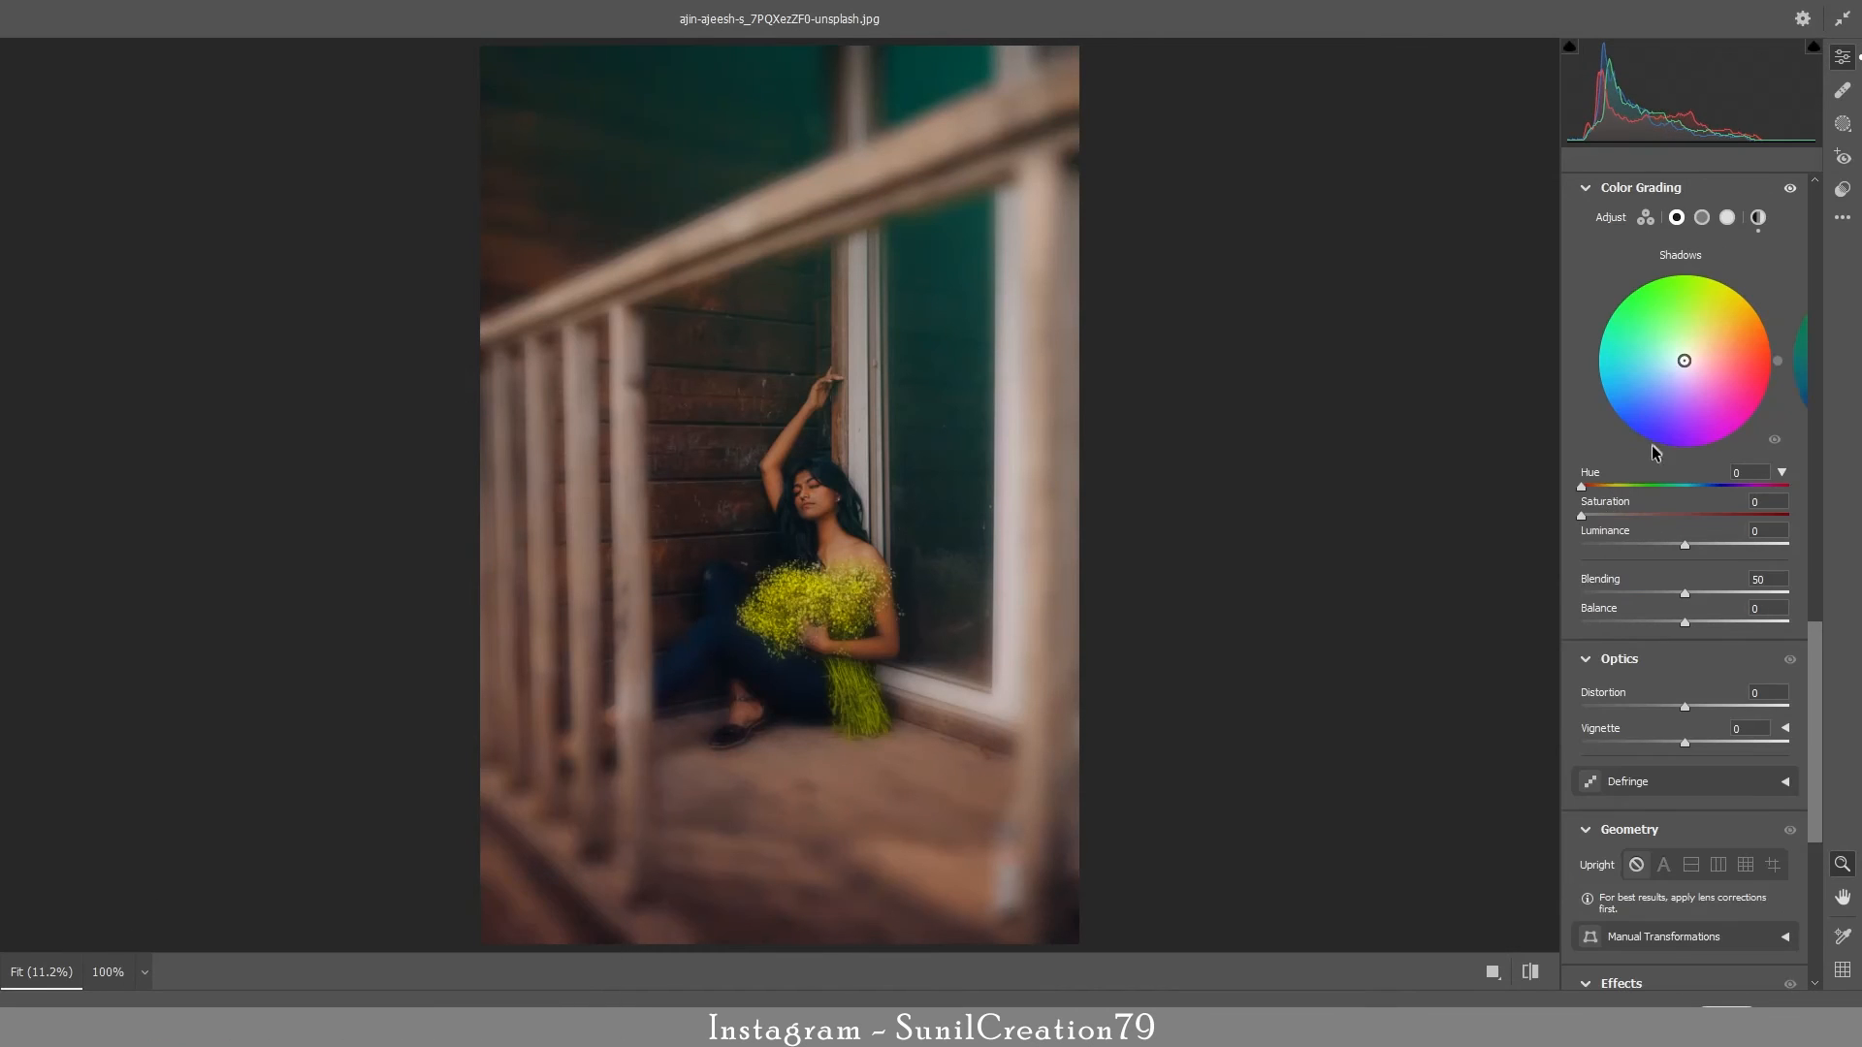
{"action": "left_click", "coordinate": [1692, 377]}
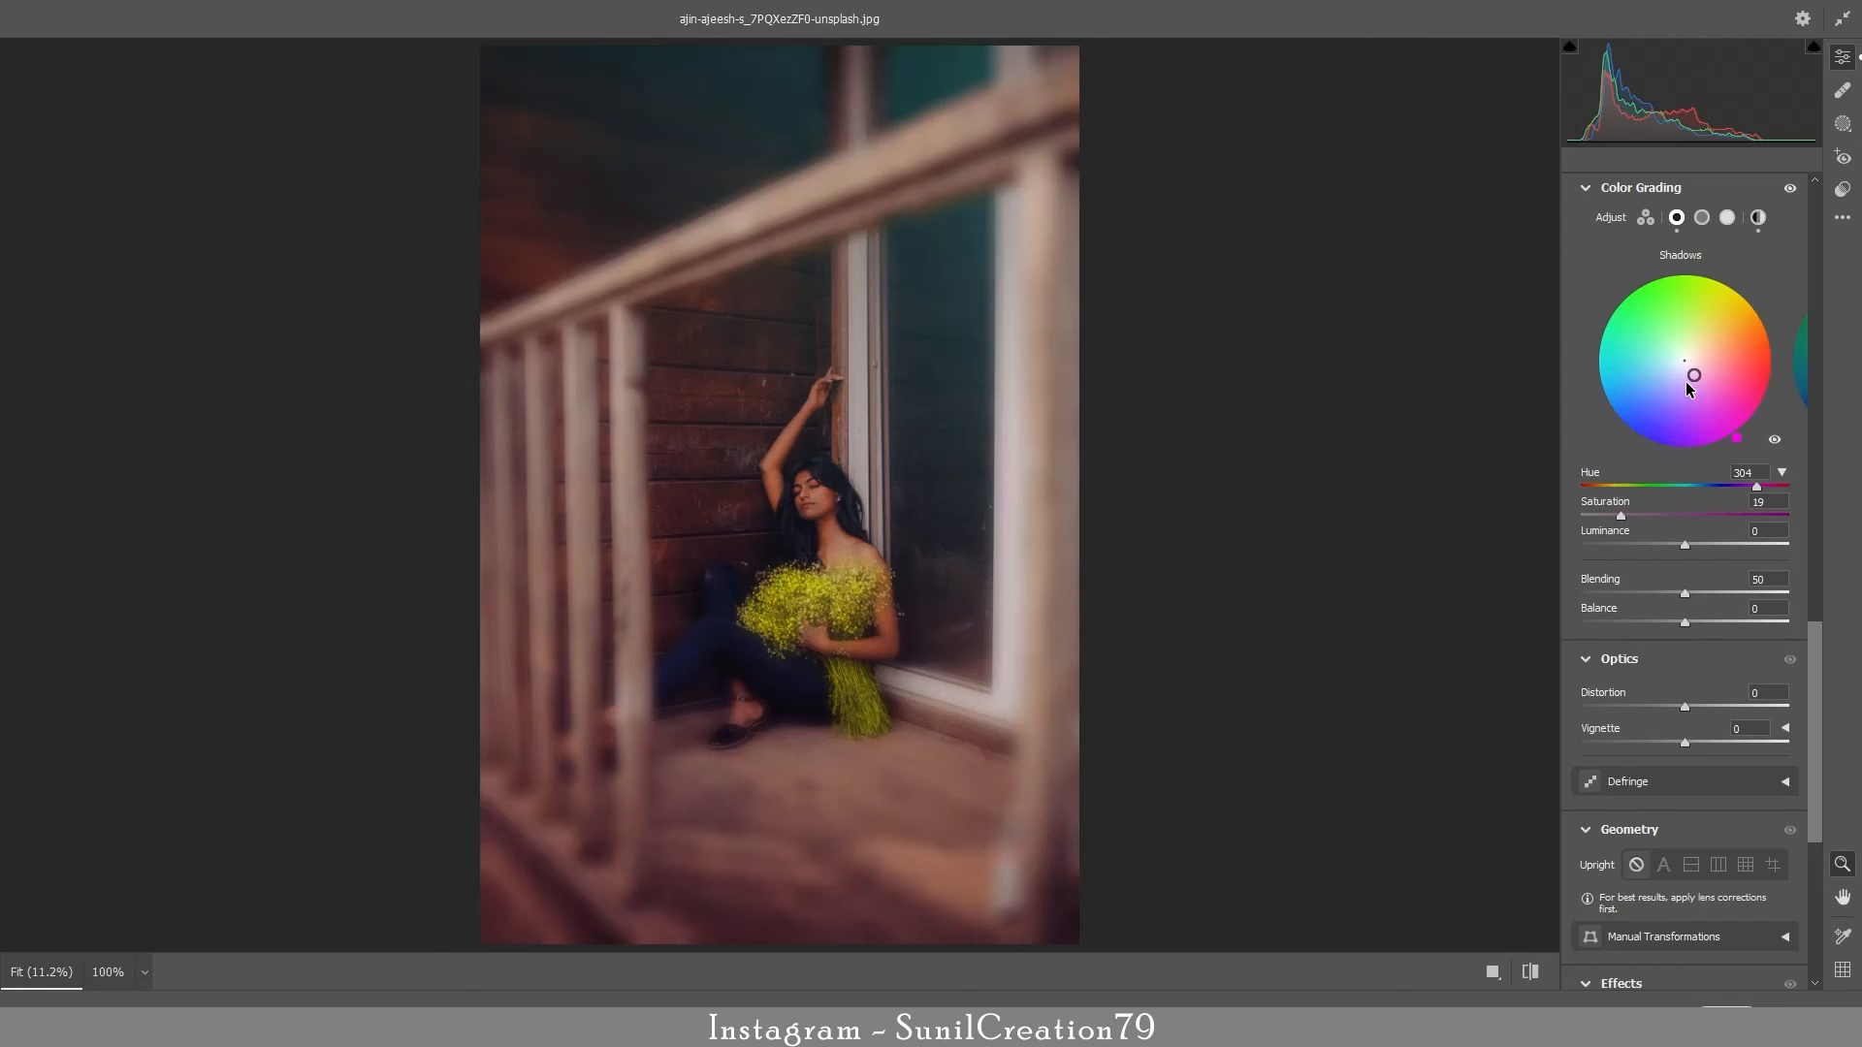
{"action": "left_click", "coordinate": [1687, 386]}
{"action": "left_click_drag", "start_coordinate": [1634, 517], "coordinate": [1606, 520]}
- Shift the Color Grading highlights slightly toward blue, and set the midtones to Hue 25 with Saturation 3
{"action": "left_click", "coordinate": [1727, 217]}
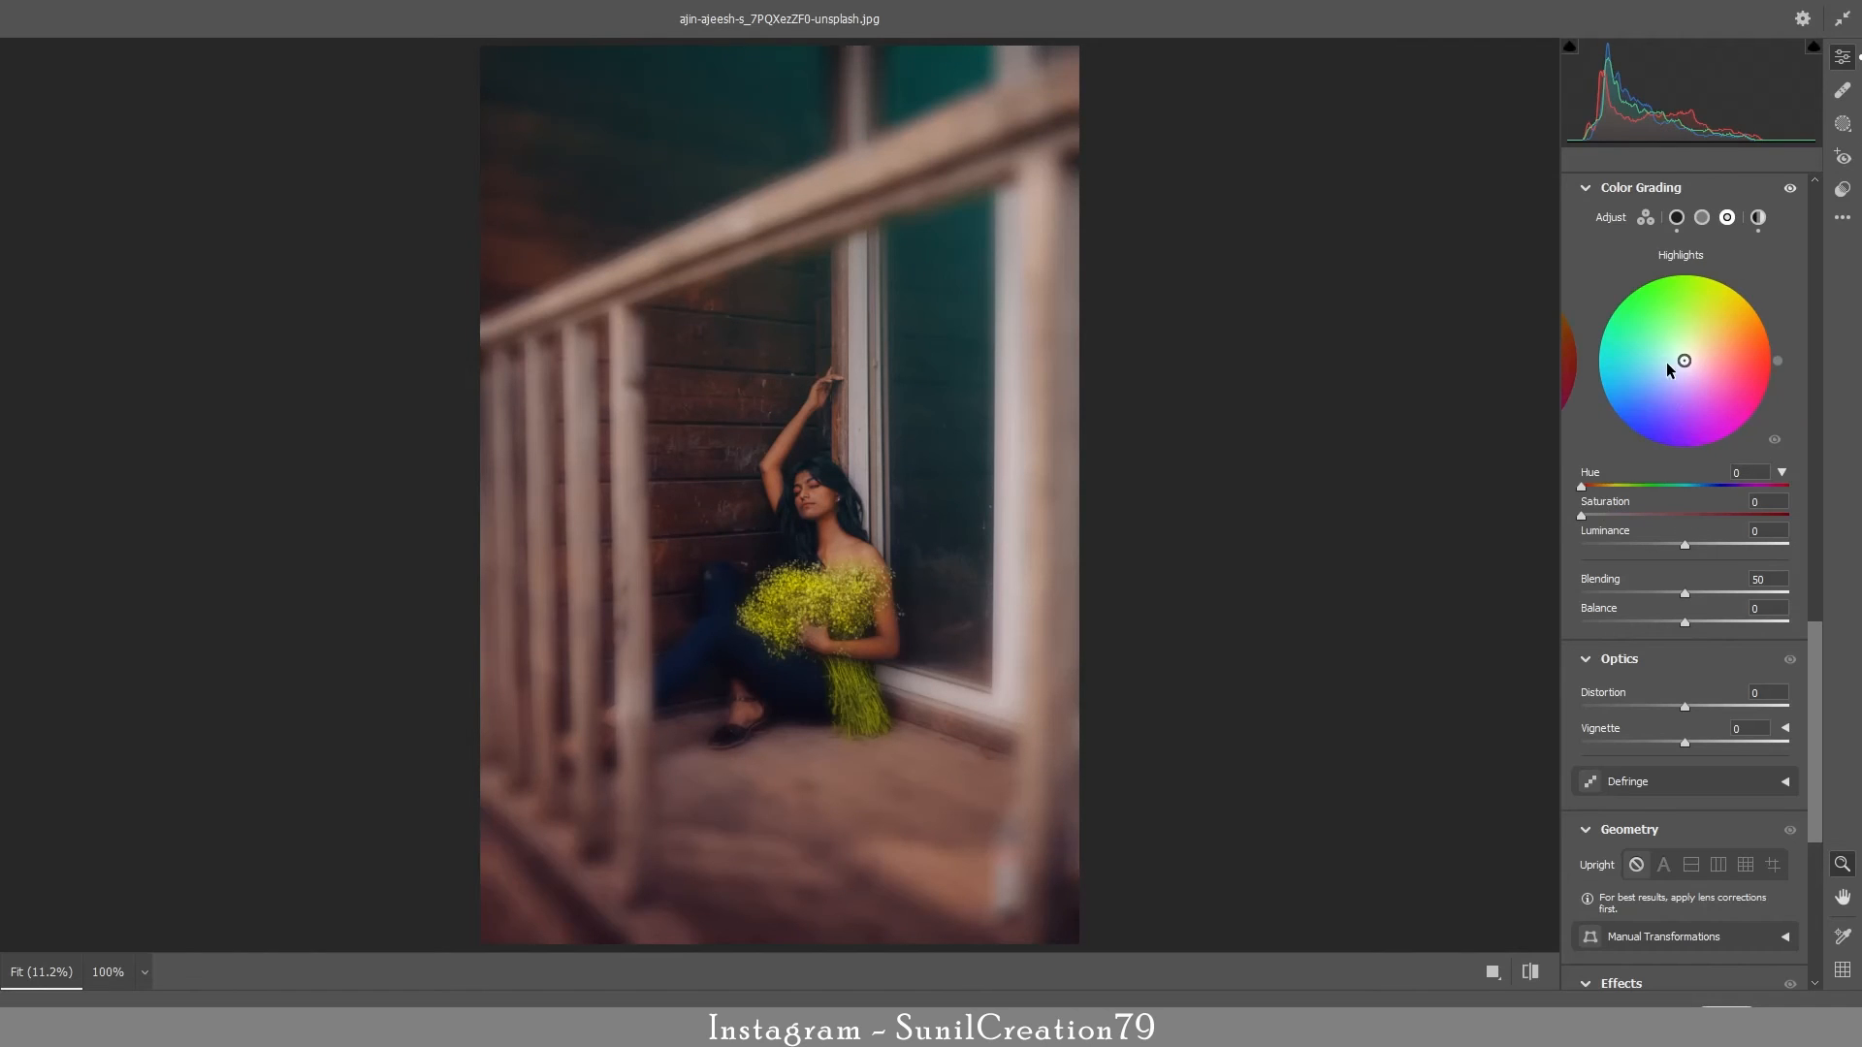
{"action": "left_click_drag", "start_coordinate": [1678, 364], "coordinate": [1669, 372]}
{"action": "left_click", "coordinate": [1702, 218]}
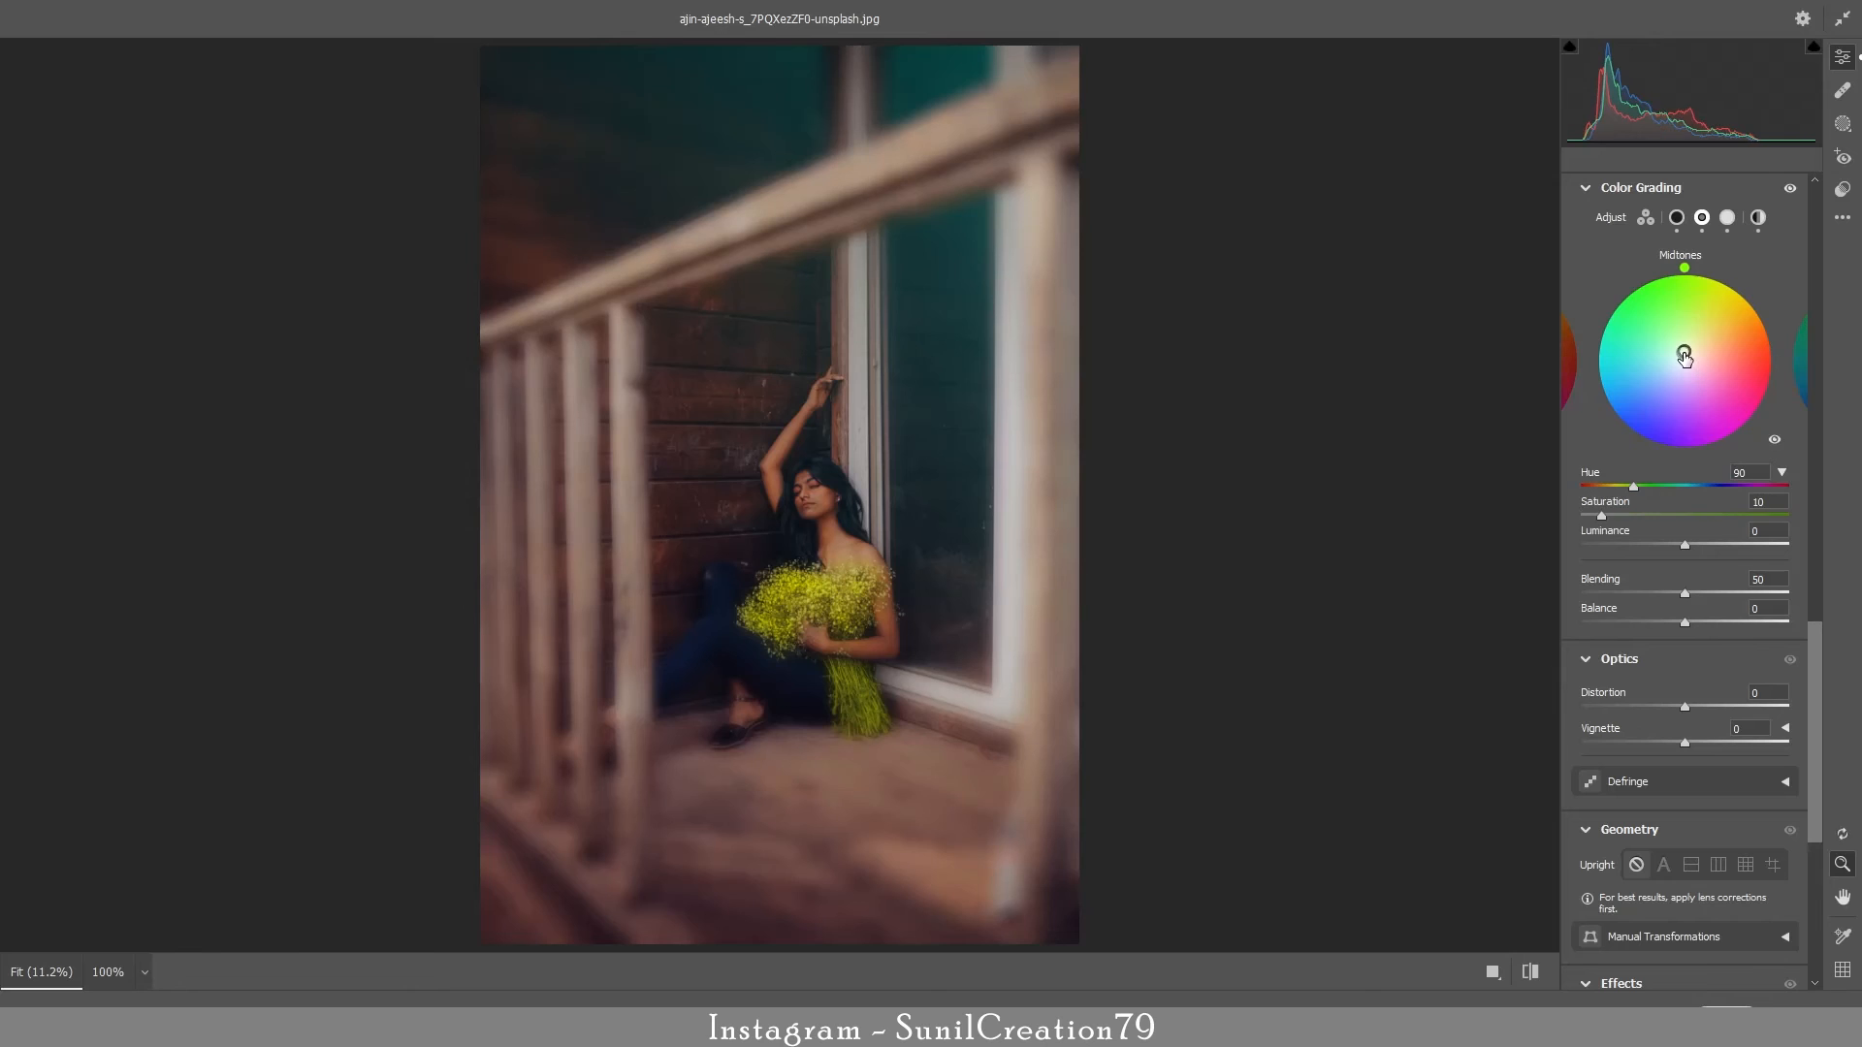
{"action": "mouse_move", "coordinate": [1684, 352]}
{"action": "left_mouse_down"}
{"action": "mouse_move", "coordinate": [1689, 398]}
{"action": "mouse_move", "coordinate": [1698, 354]}
{"action": "left_mouse_up"}
{"action": "left_click_drag", "start_coordinate": [1617, 517], "coordinate": [1590, 519]}
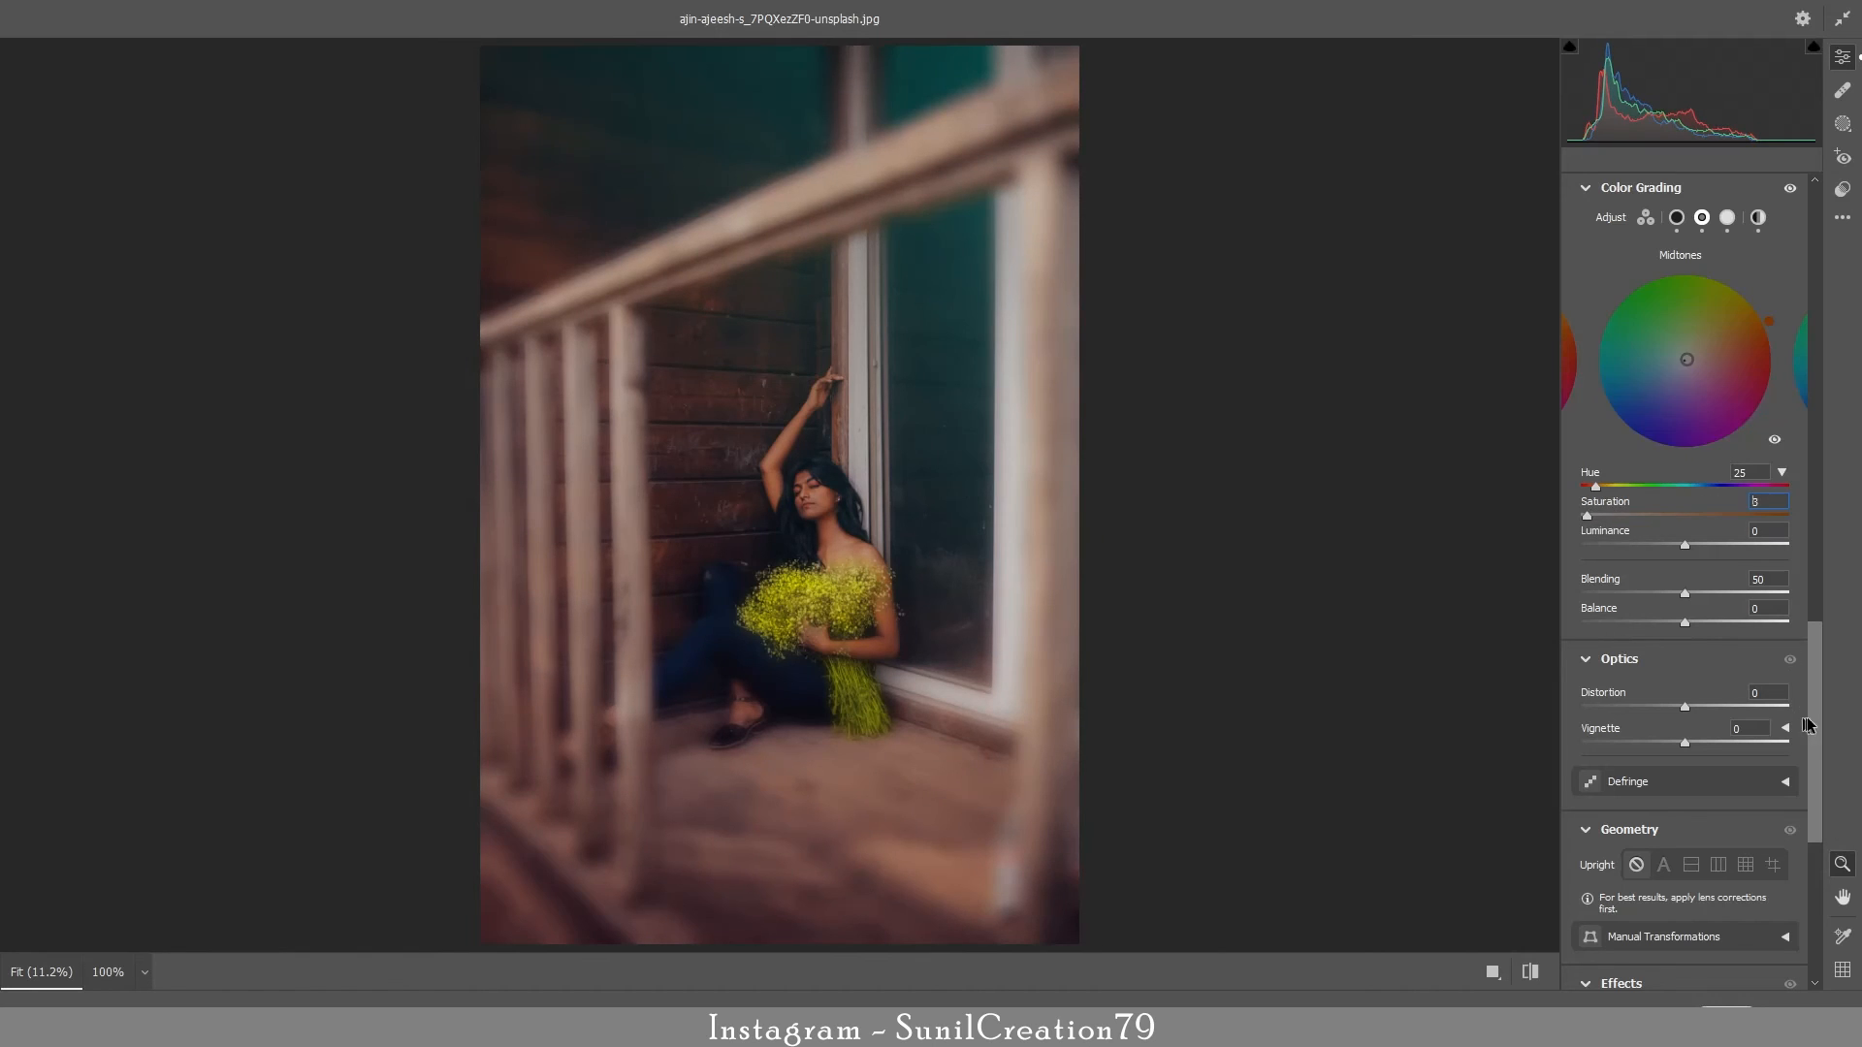
- Try small adjustments to Grain and Vignetting, and test the Calibration's Blue Primary saturation and shadow tint
{"action": "scroll", "coordinate": [1678, 559], "scroll_direction": "down", "scroll_amount": 5}
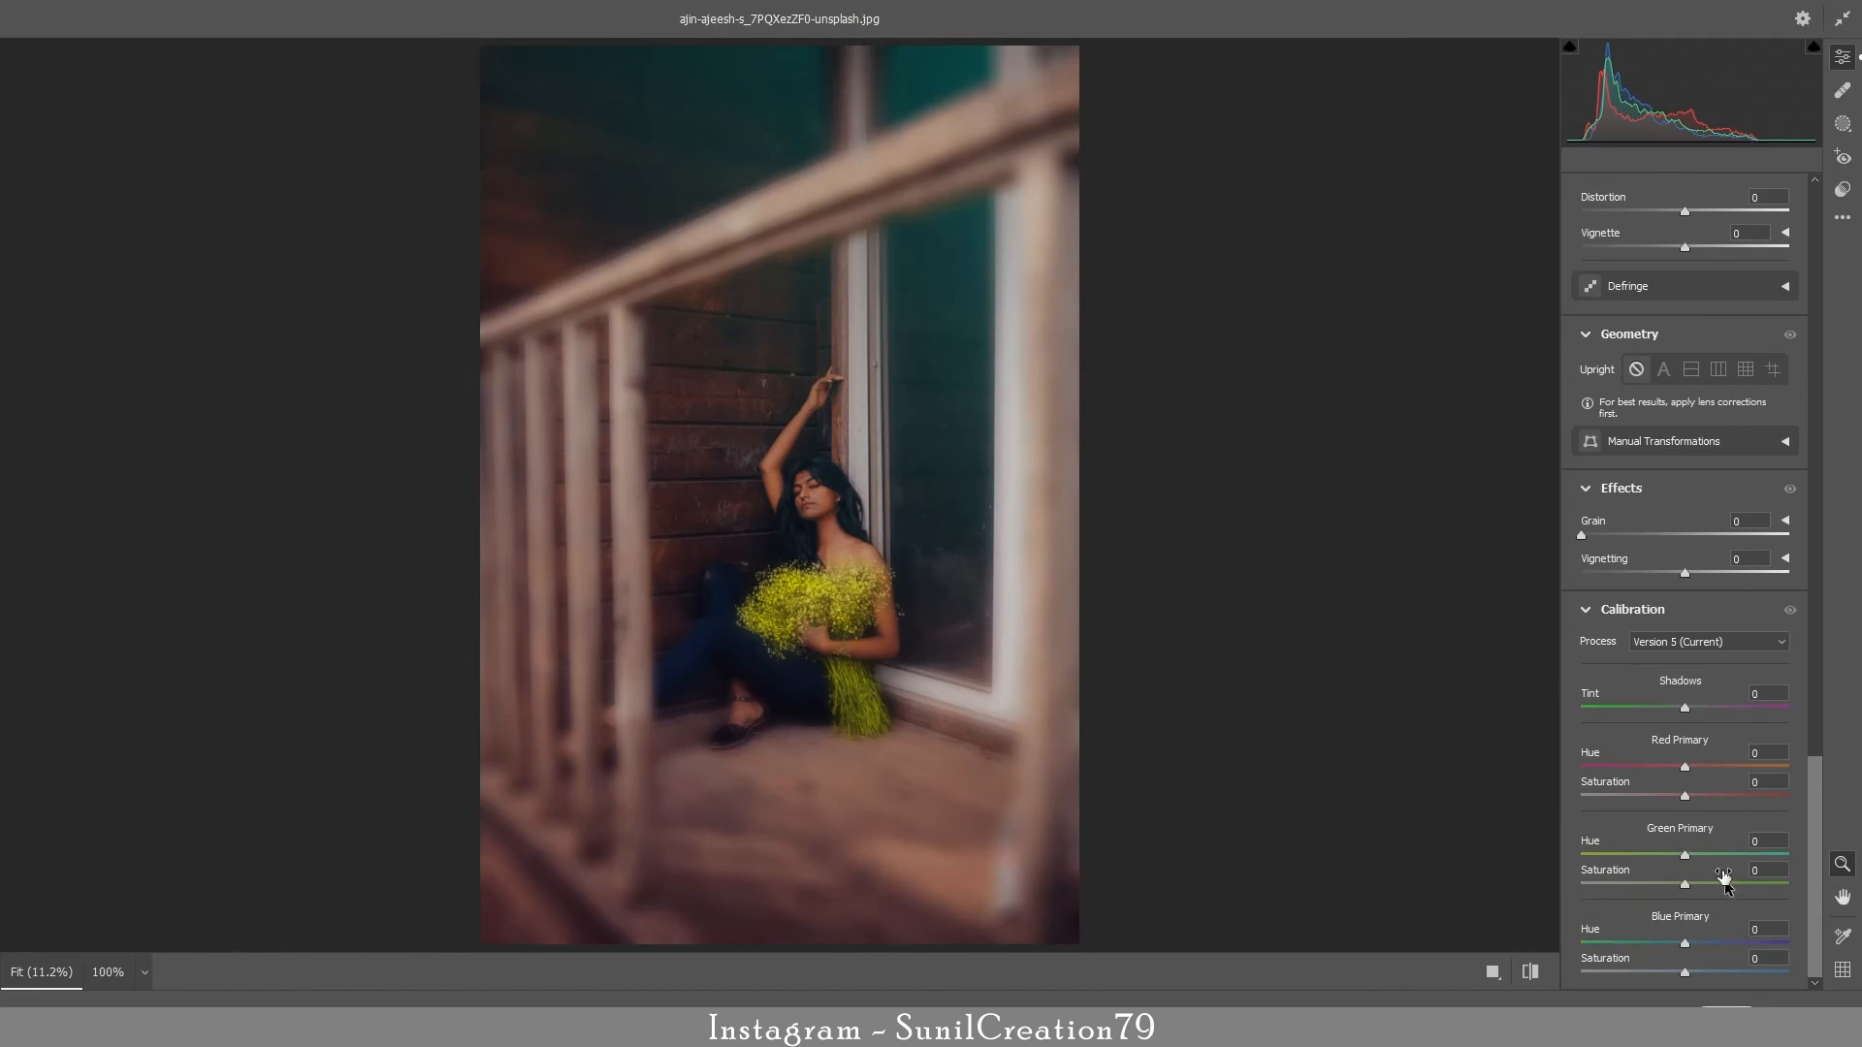
{"action": "double_click", "coordinate": [1613, 535]}
{"action": "mouse_move", "coordinate": [1684, 573]}
{"action": "left_mouse_down"}
{"action": "mouse_move", "coordinate": [1668, 582]}
{"action": "mouse_move", "coordinate": [1713, 578]}
{"action": "mouse_move", "coordinate": [1682, 582]}
{"action": "left_mouse_up"}
{"action": "left_click", "coordinate": [1735, 560]}
{"action": "key", "text": "Down"}
{"action": "key", "text": "Down"}
{"action": "left_click", "coordinate": [1711, 972]}
{"action": "left_click_drag", "start_coordinate": [1684, 708], "coordinate": [1732, 722]}
- Set the Color Mixer's Oranges luminance to +10, and try adjusting the Reds and Aquas luminance
{"action": "scroll", "coordinate": [1687, 523], "scroll_direction": "up", "scroll_amount": 10}
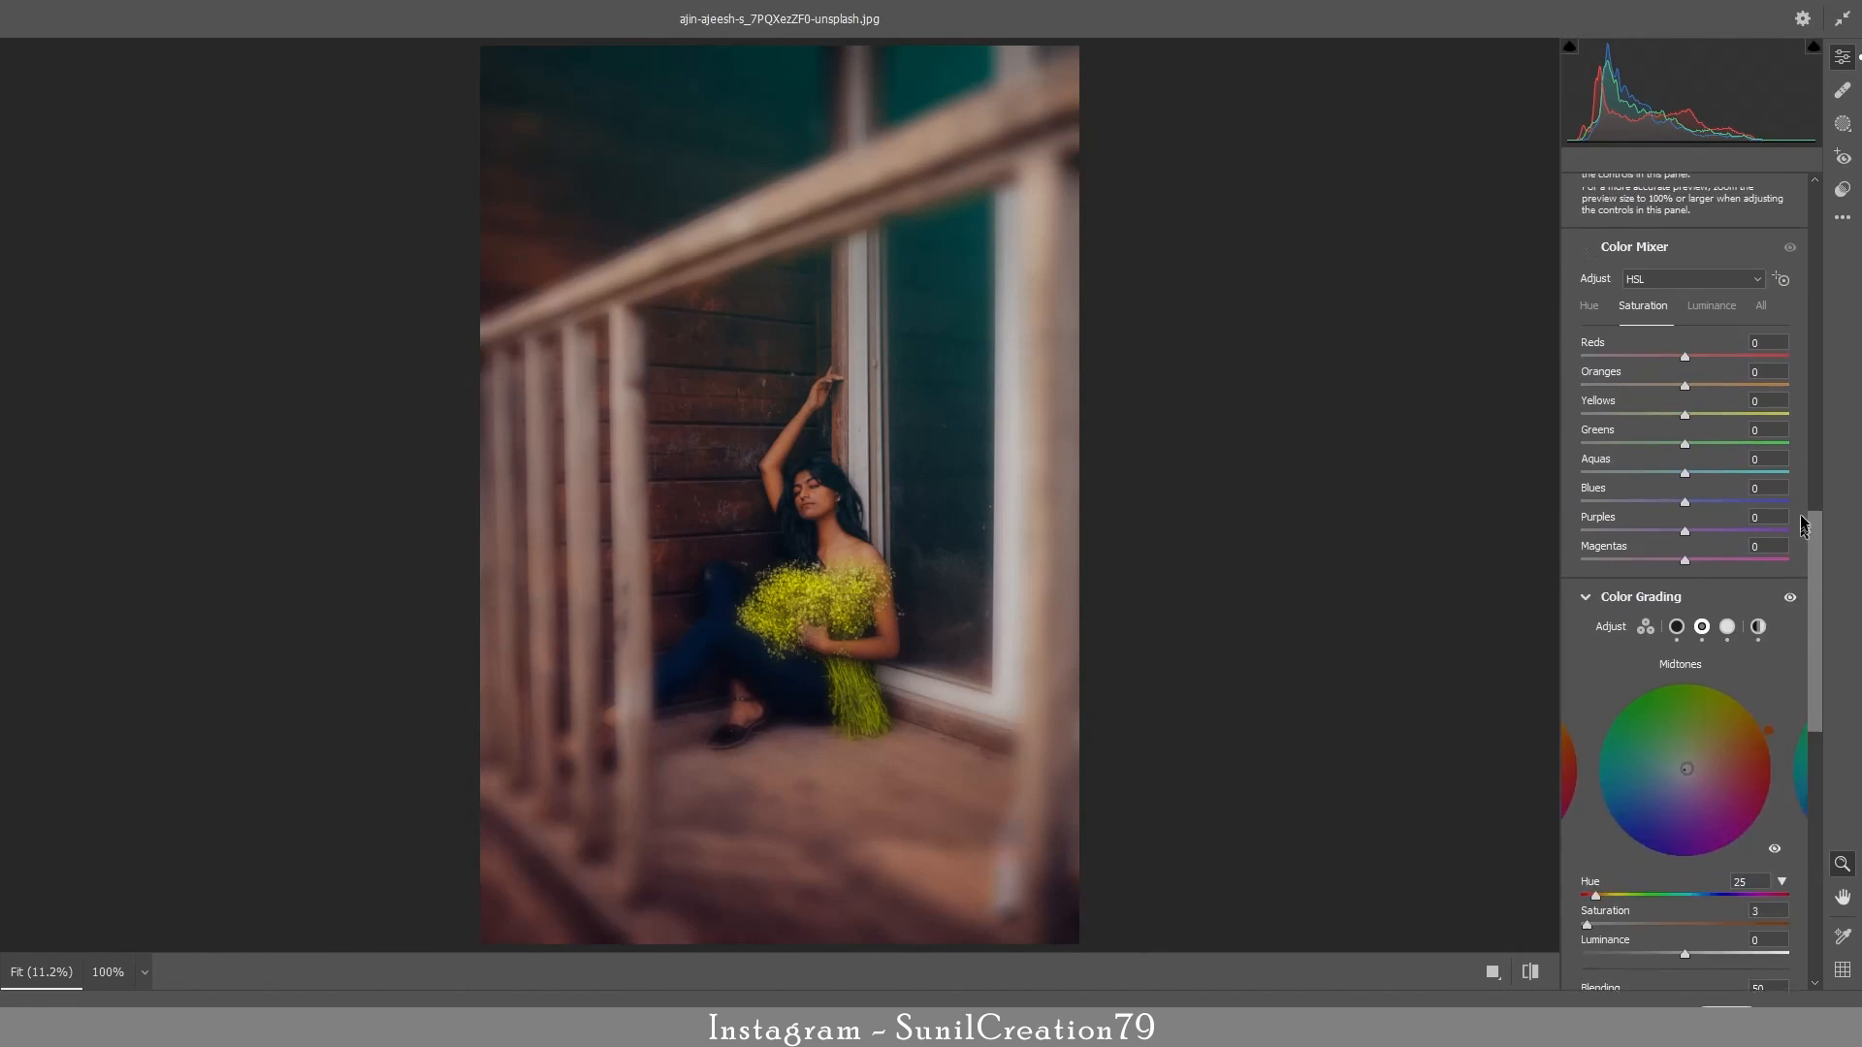
{"action": "left_click_drag", "start_coordinate": [1686, 515], "coordinate": [1695, 519]}
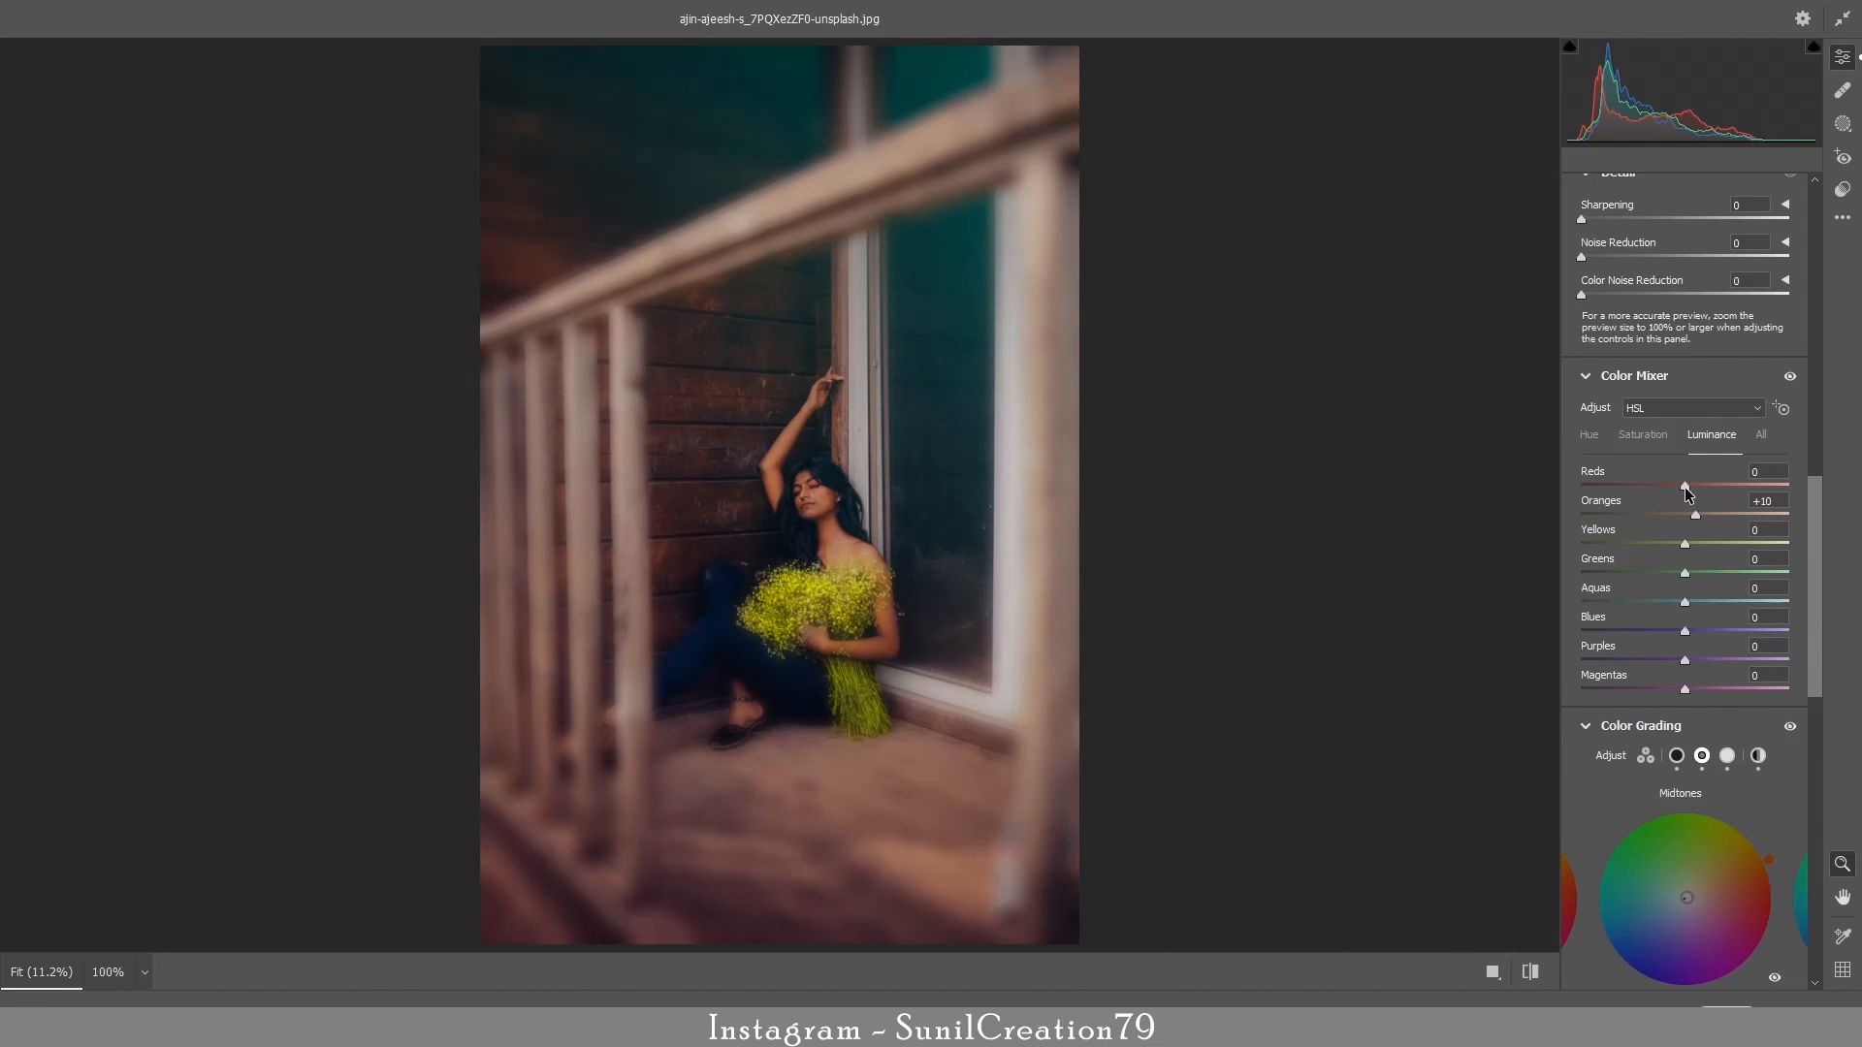
{"action": "left_click", "coordinate": [1688, 486]}
{"action": "left_click_drag", "start_coordinate": [1685, 603], "coordinate": [1728, 627]}
- Lower the Color Mixer's Oranges saturation to -20 and shift the Oranges hue to +3
{"action": "left_click", "coordinate": [1642, 434]}
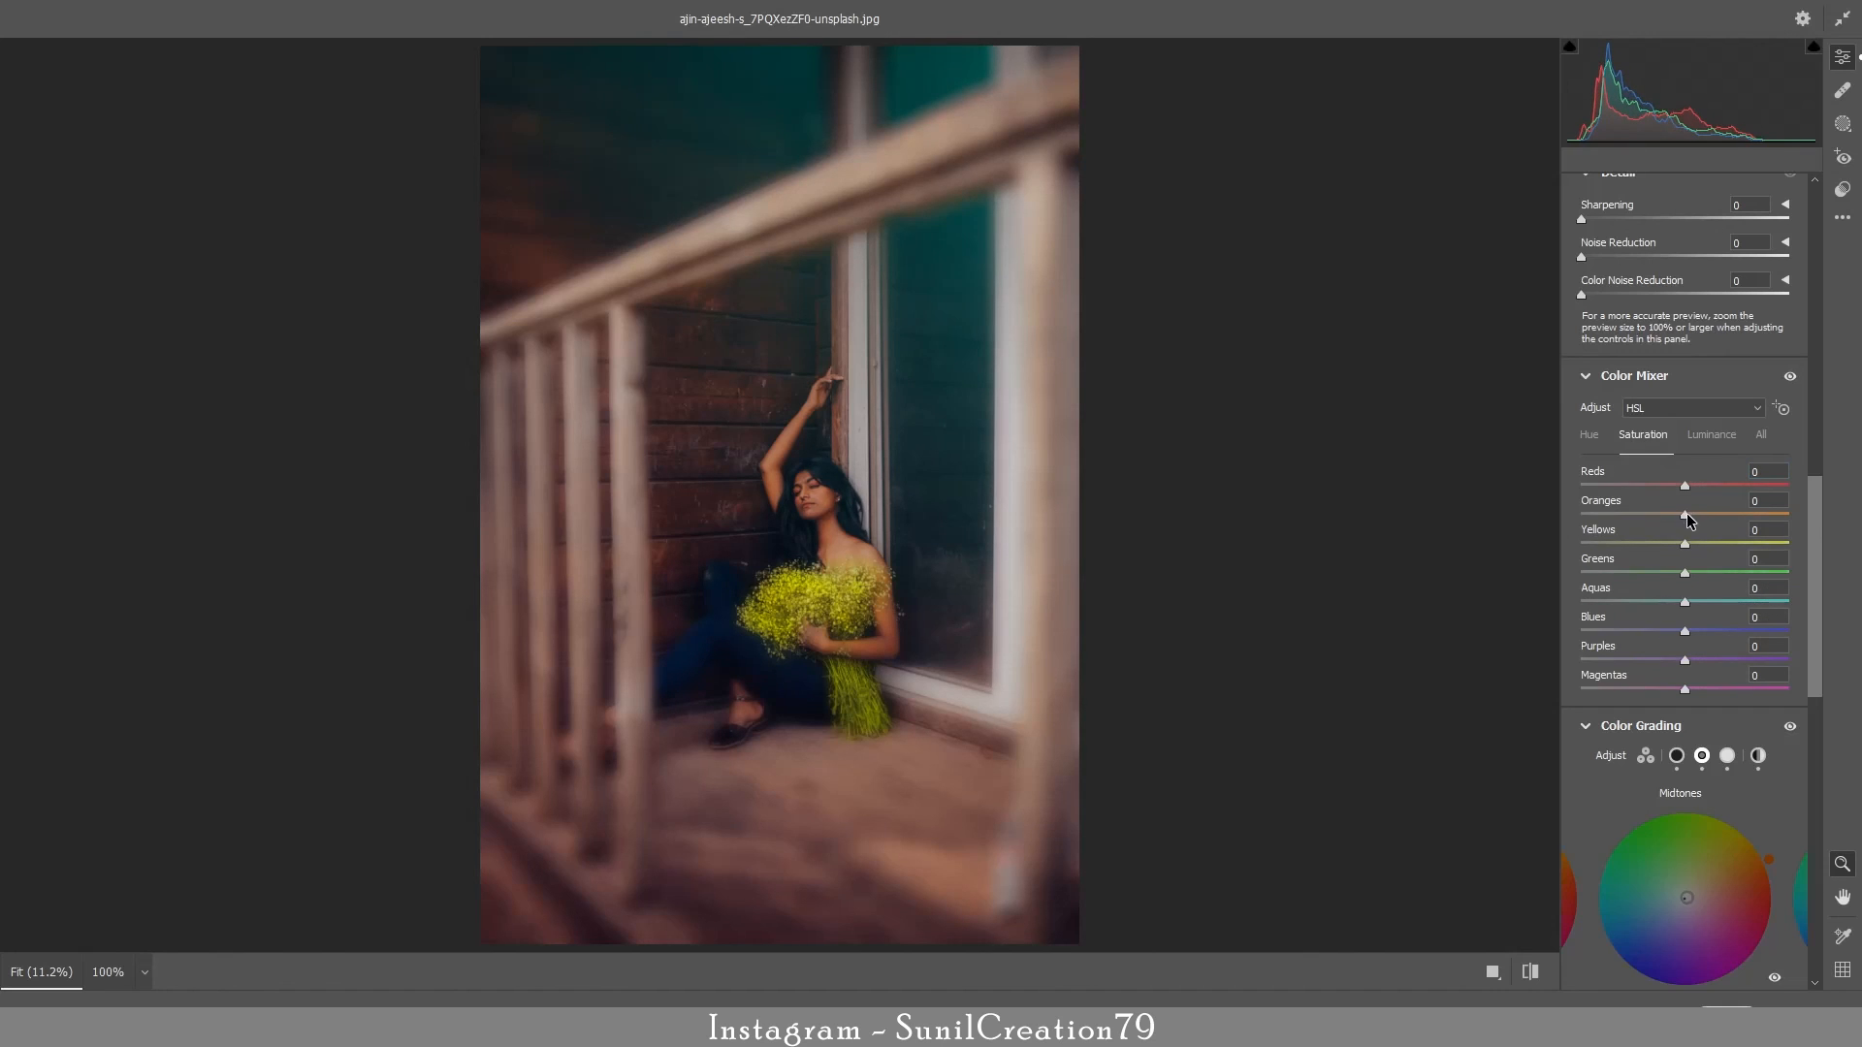
{"action": "left_click_drag", "start_coordinate": [1686, 515], "coordinate": [1655, 535]}
{"action": "left_click_drag", "start_coordinate": [1654, 517], "coordinate": [1676, 518]}
{"action": "left_click", "coordinate": [1588, 434]}
{"action": "left_click_drag", "start_coordinate": [1684, 514], "coordinate": [1723, 529]}
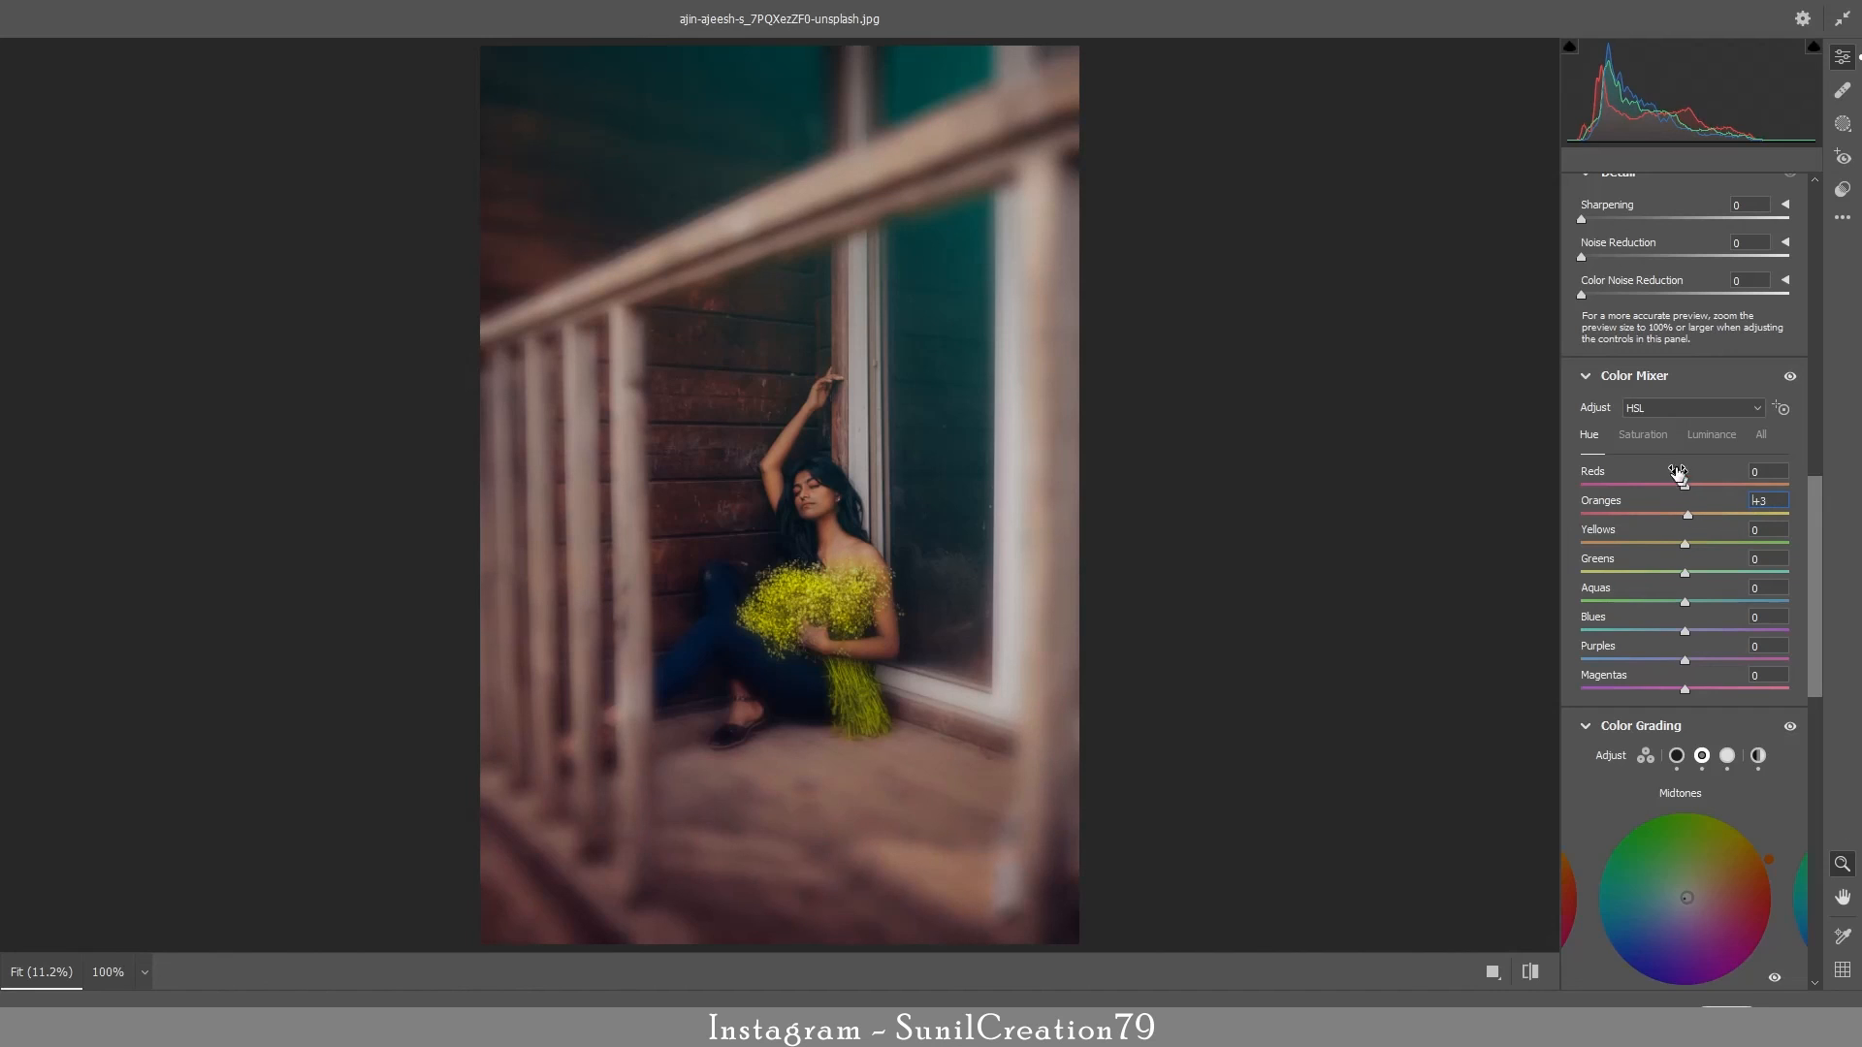
- Set the Greens saturation to -59 and the Aquas saturation to -28, and apply the Camera Raw Filter
{"action": "left_click", "coordinate": [1643, 451]}
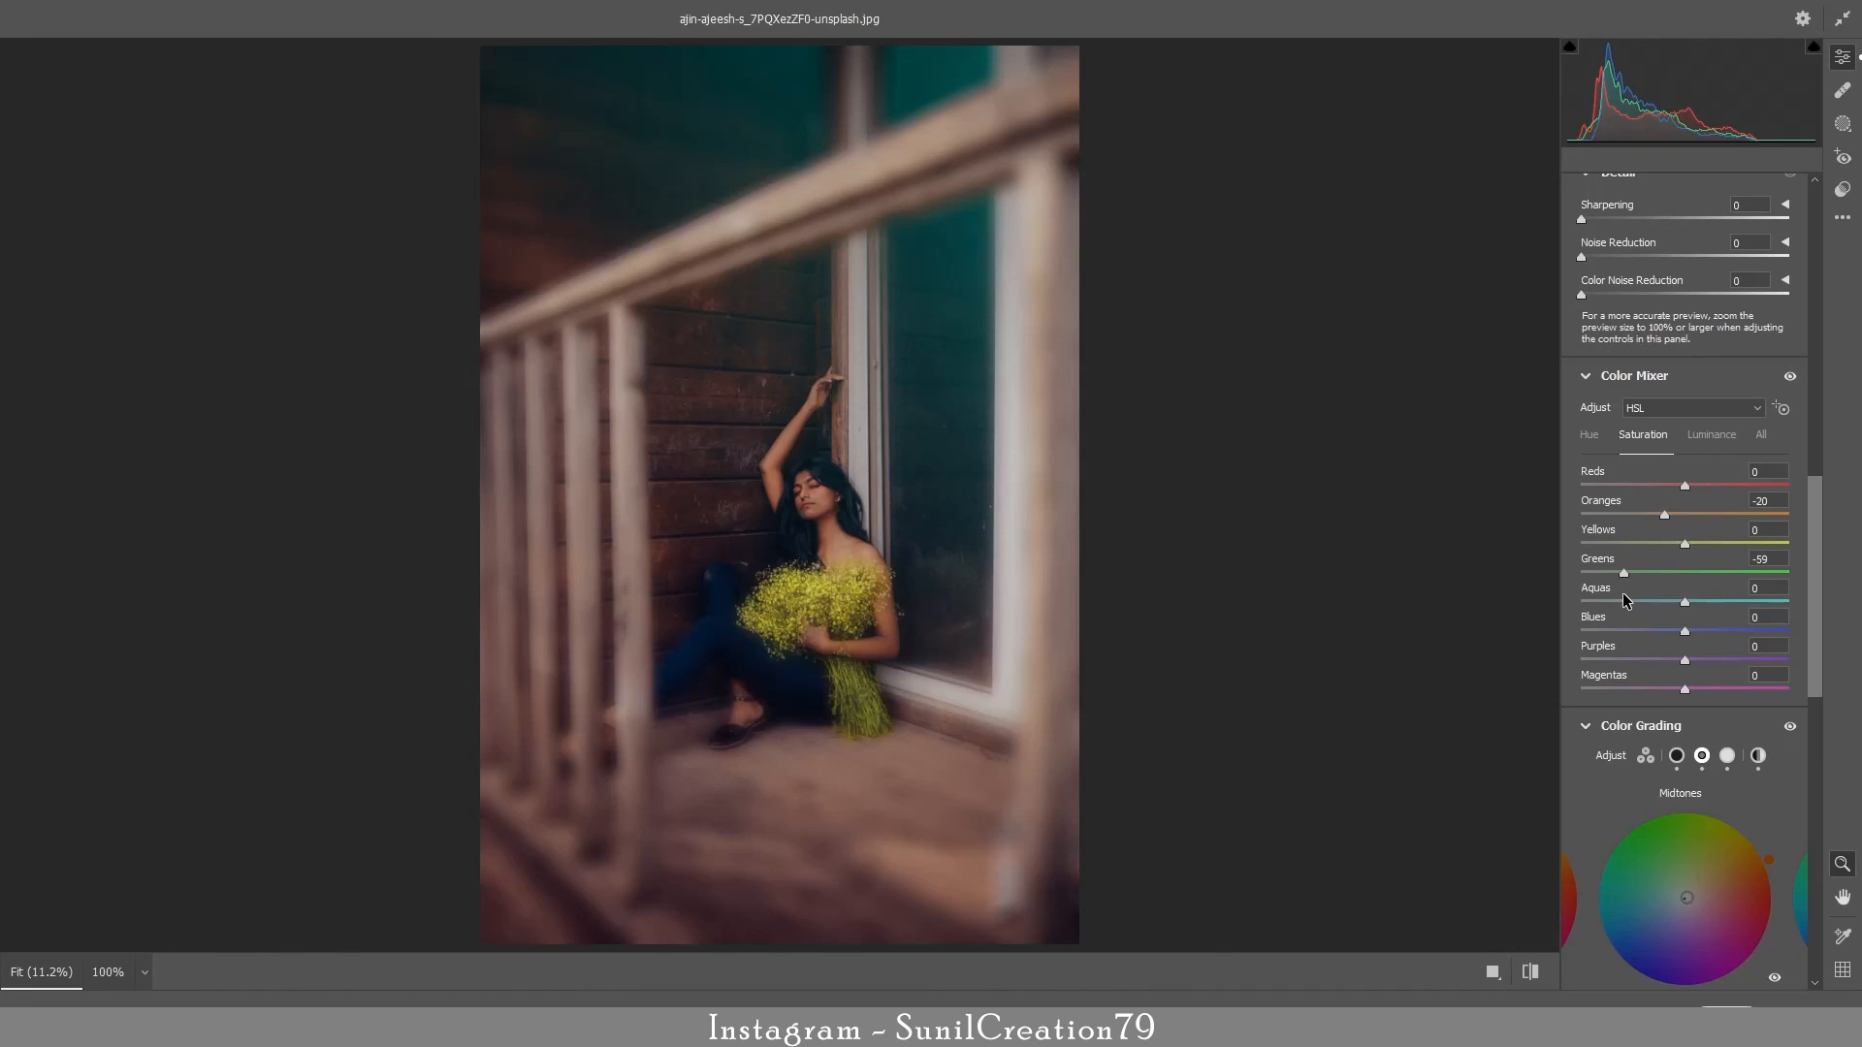
{"action": "mouse_move", "coordinate": [1687, 605]}
{"action": "left_mouse_down"}
{"action": "mouse_move", "coordinate": [1631, 620]}
{"action": "mouse_move", "coordinate": [1658, 613]}
{"action": "left_mouse_up"}
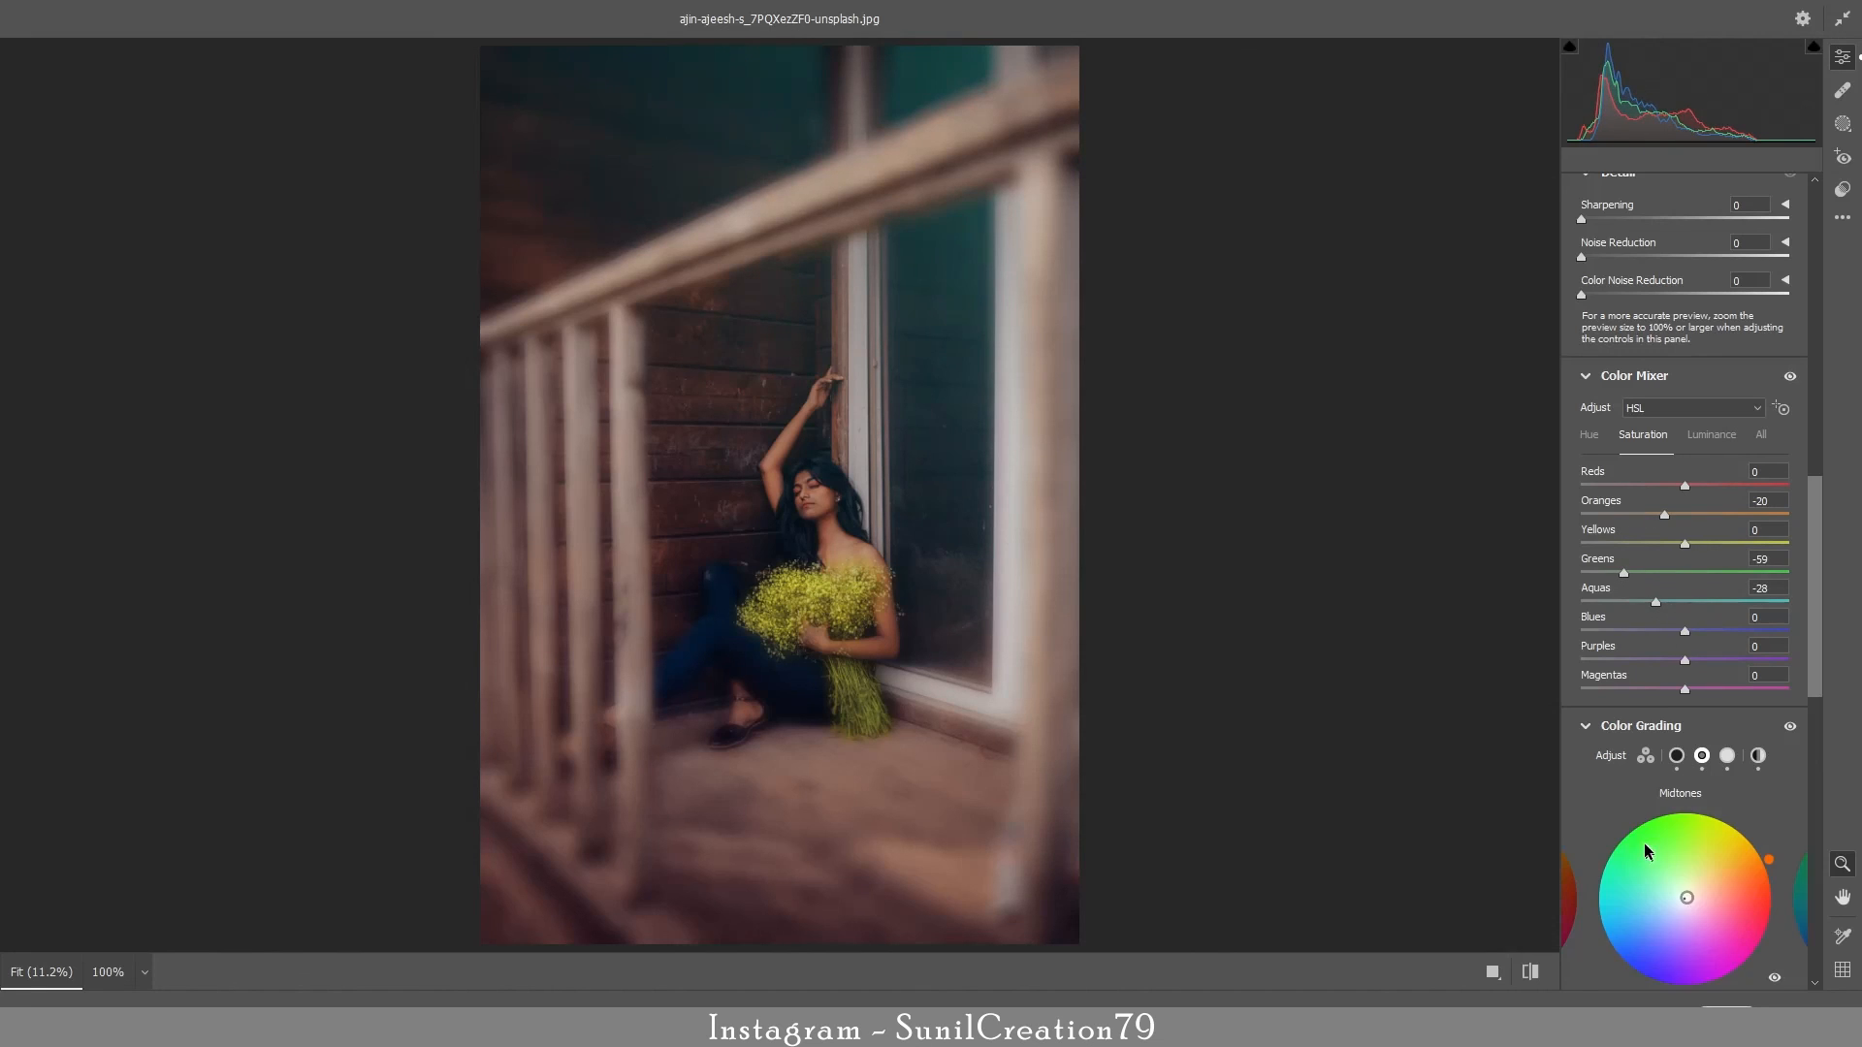
{"action": "left_click", "coordinate": [1780, 1001]}
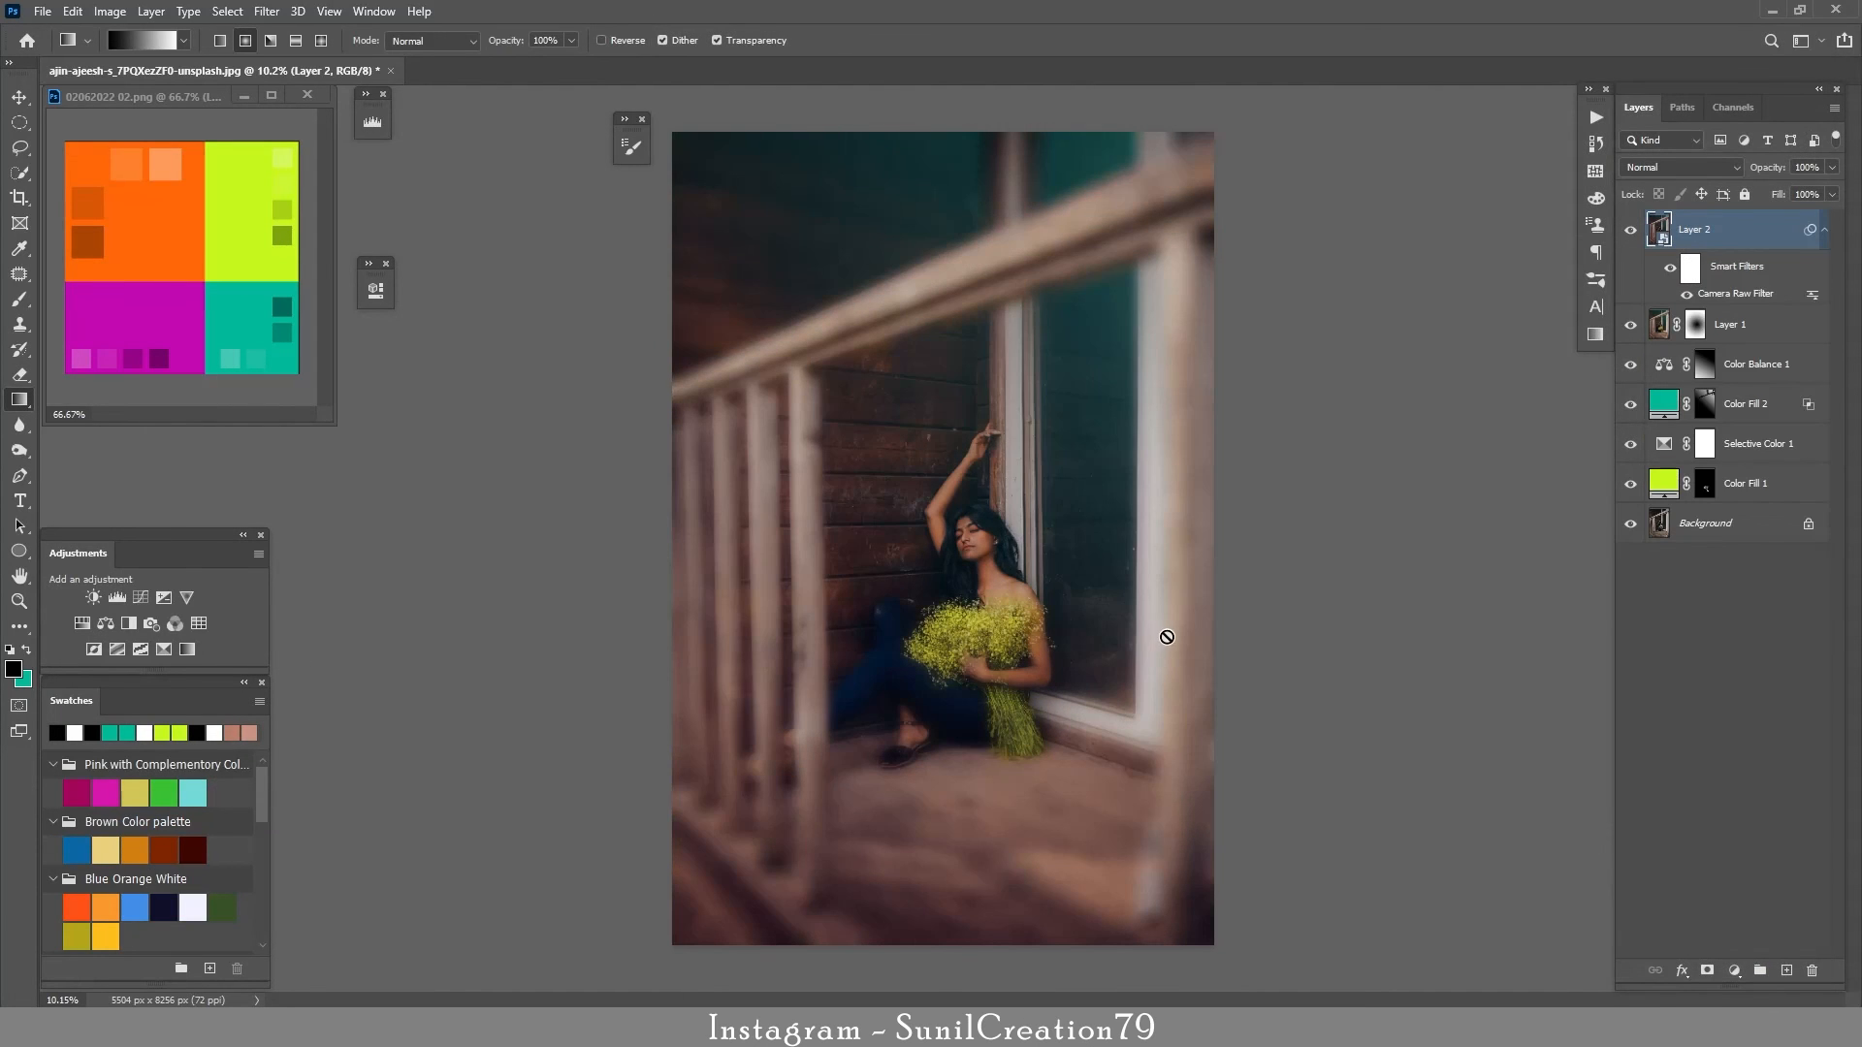
- Compare the original Background with the finished grade by repeatedly hiding and restoring all the other layers
{"action": "left_click", "coordinate": [1630, 524], "text": "alt"}
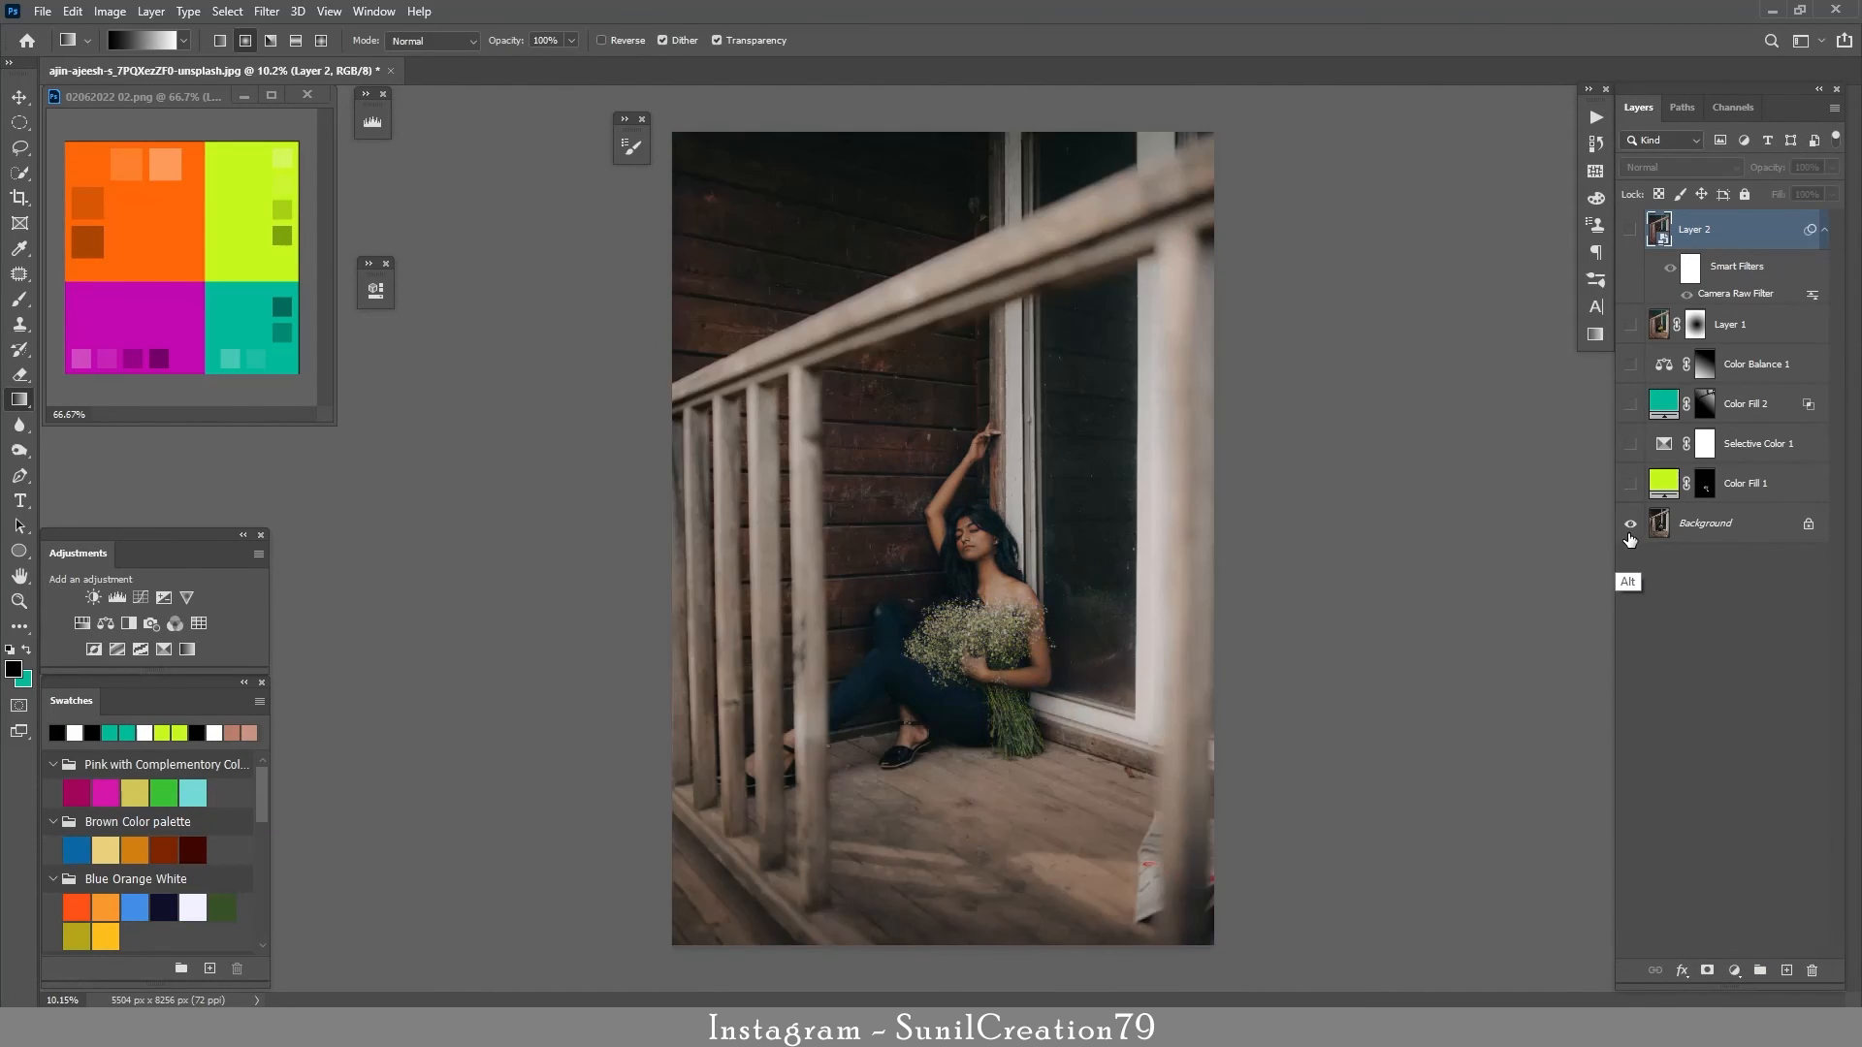
{"action": "left_click", "coordinate": [1630, 525], "text": "alt"}
{"action": "left_click", "coordinate": [1629, 525], "text": "alt"}
{"action": "left_click", "coordinate": [1631, 526], "text": "alt"}
{"action": "left_click", "coordinate": [1630, 525], "text": "alt"}
{"action": "left_click", "coordinate": [1630, 525], "text": "alt"}
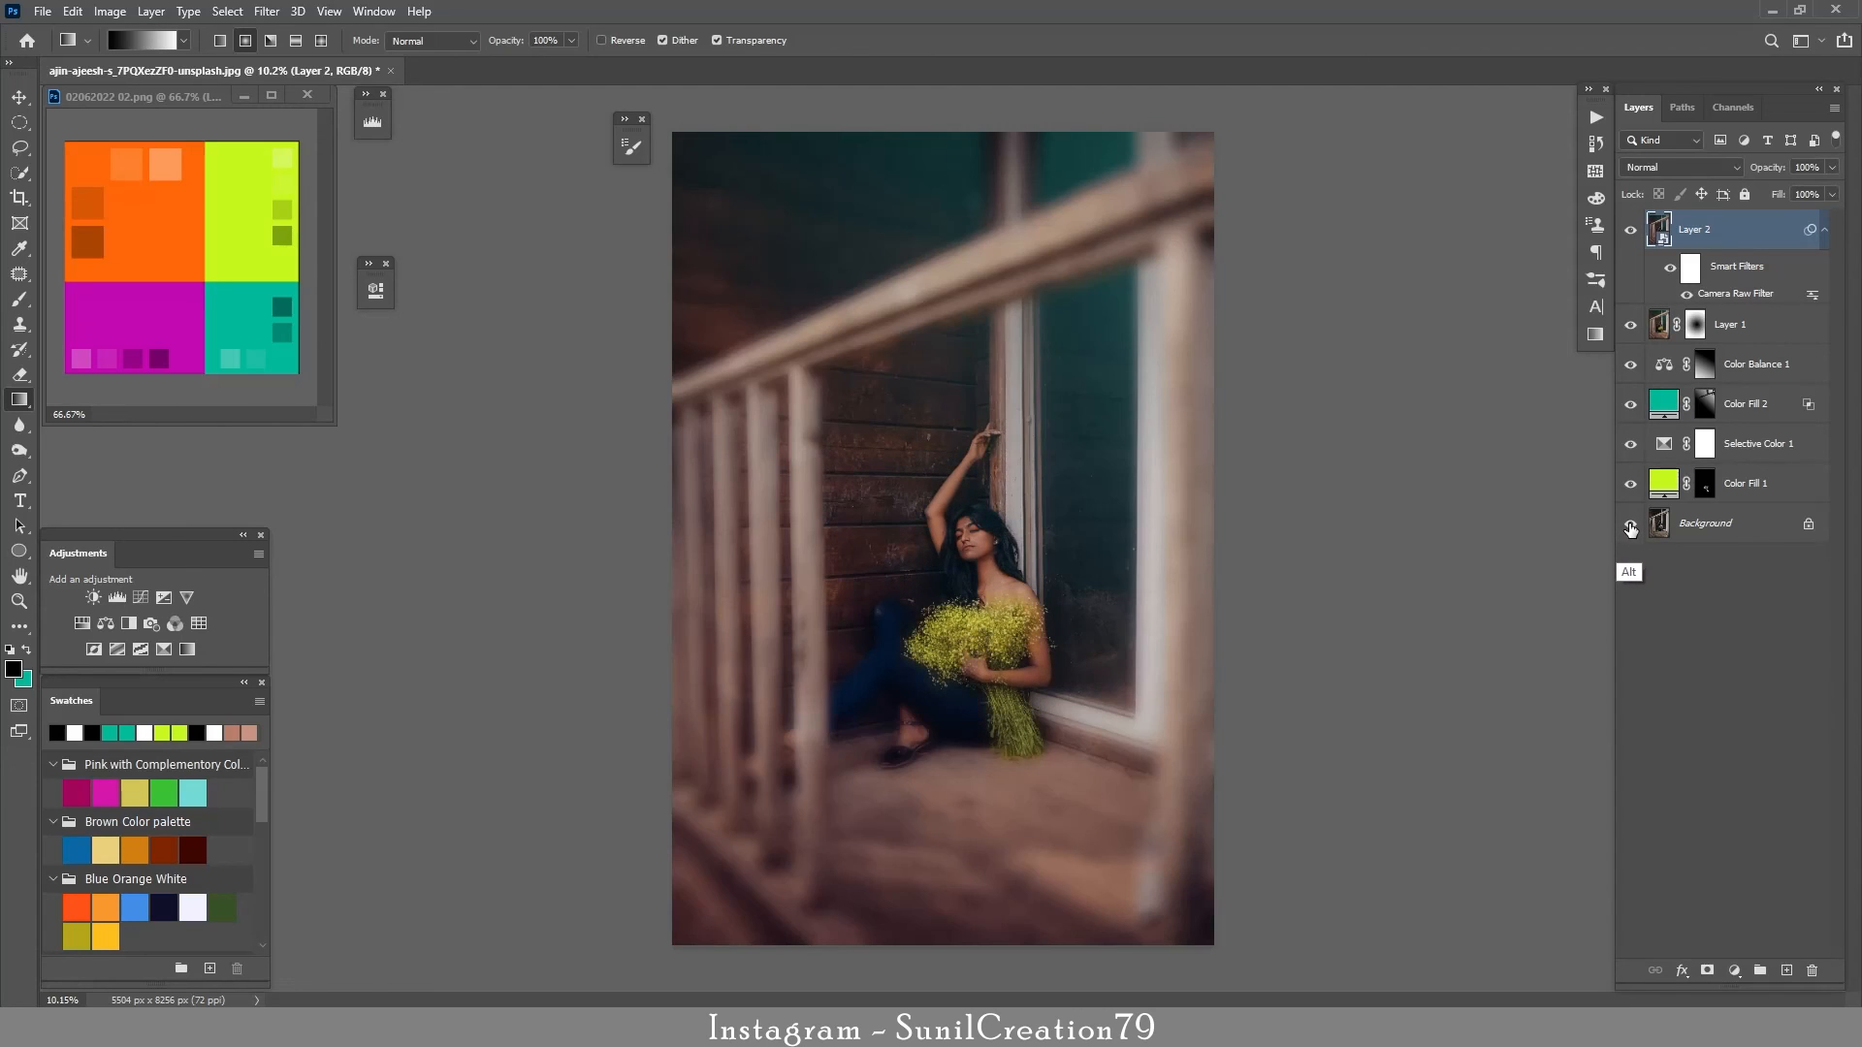